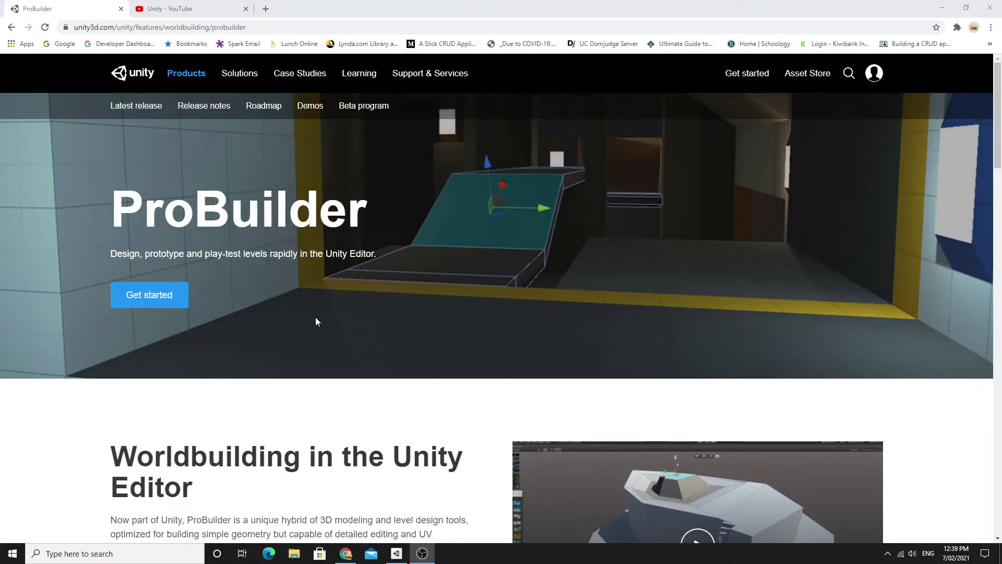
Step: Switch to Unity Hub and create a new 3D project named "Probuilder Test"
{"action": "left_click", "coordinate": [397, 556]}
{"action": "left_click", "coordinate": [693, 191]}
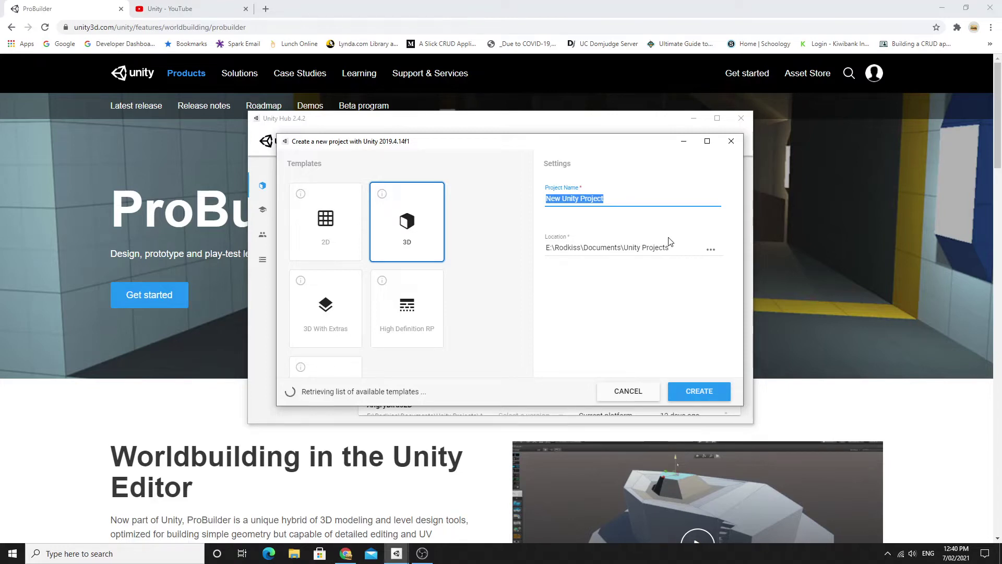
{"action": "type", "text": "Probuilde"}
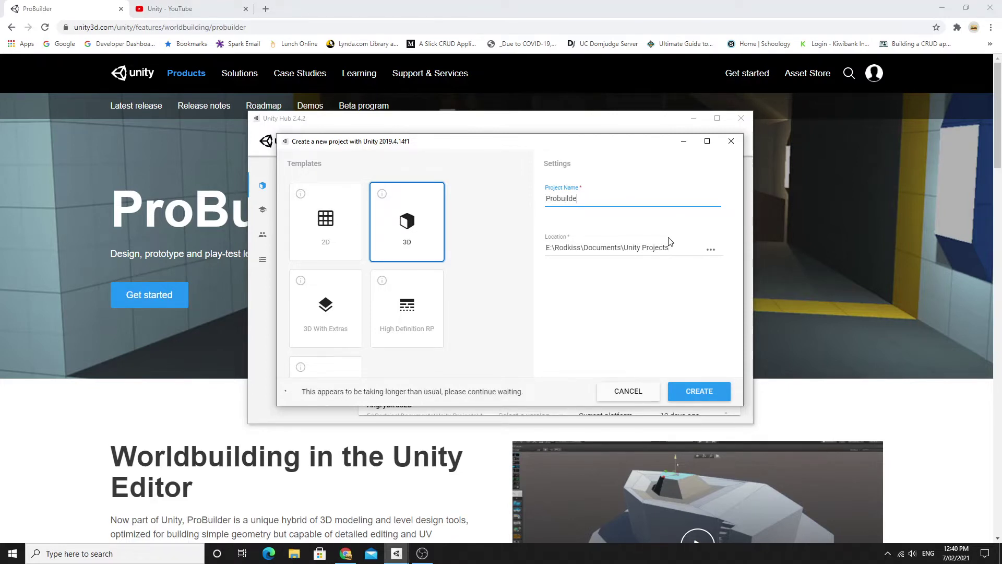
{"action": "type", "text": "r Test"}
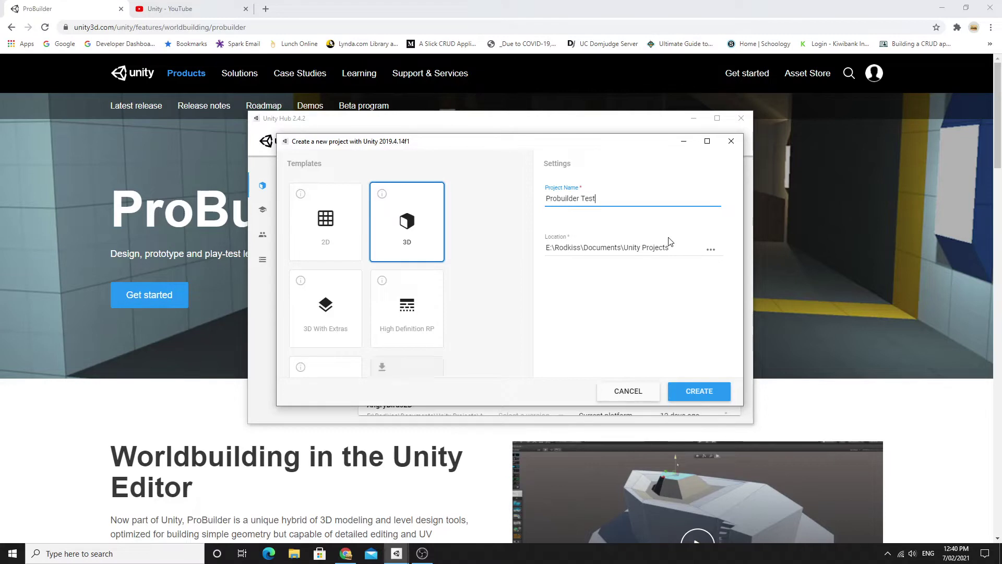
{"action": "left_click", "coordinate": [704, 390]}
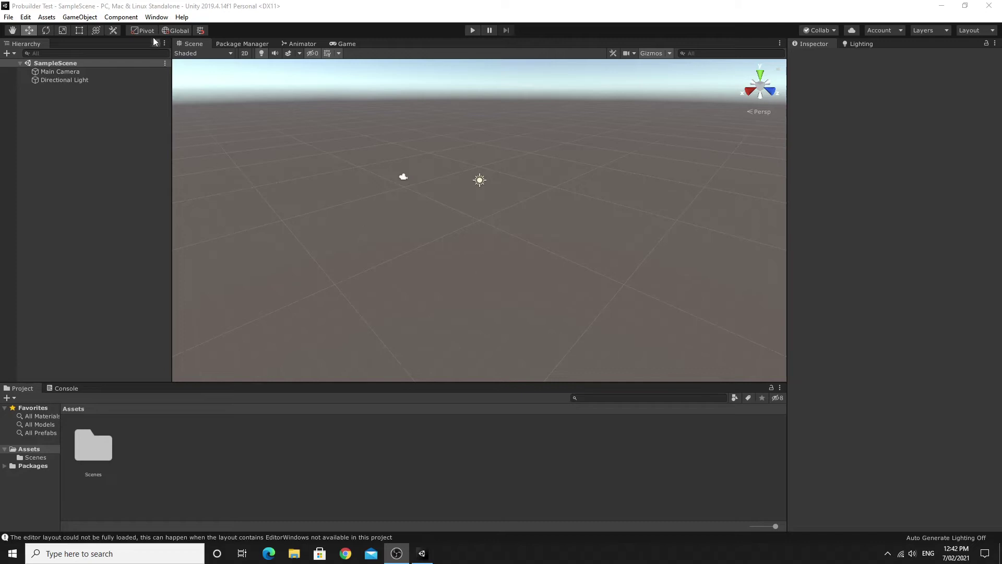
Step: Install the ProBuilder 4.4.0 package from the Unity Registry through the Package Manager
{"action": "left_click", "coordinate": [156, 20]}
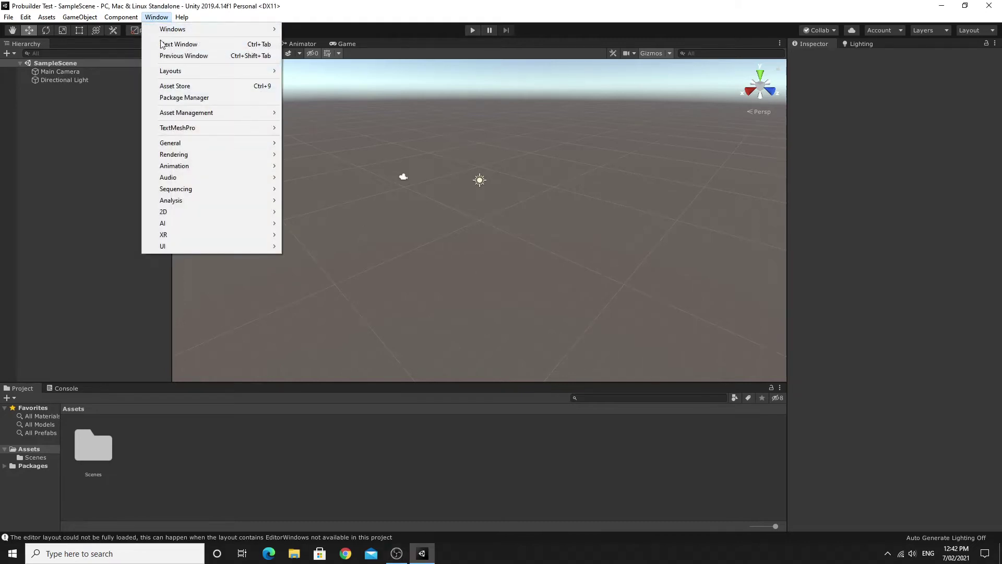
{"action": "left_click", "coordinate": [184, 98]}
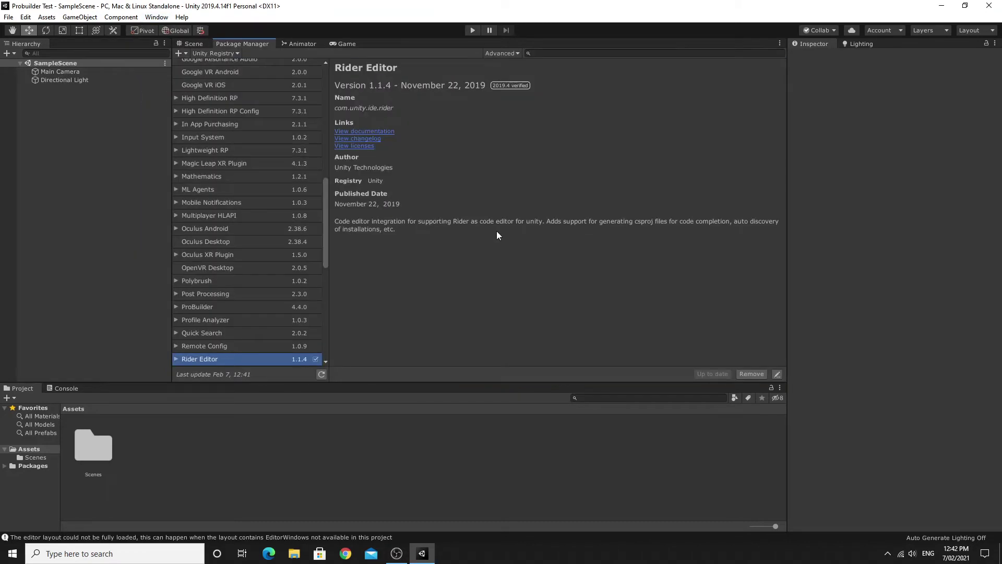
{"action": "left_click", "coordinate": [217, 55]}
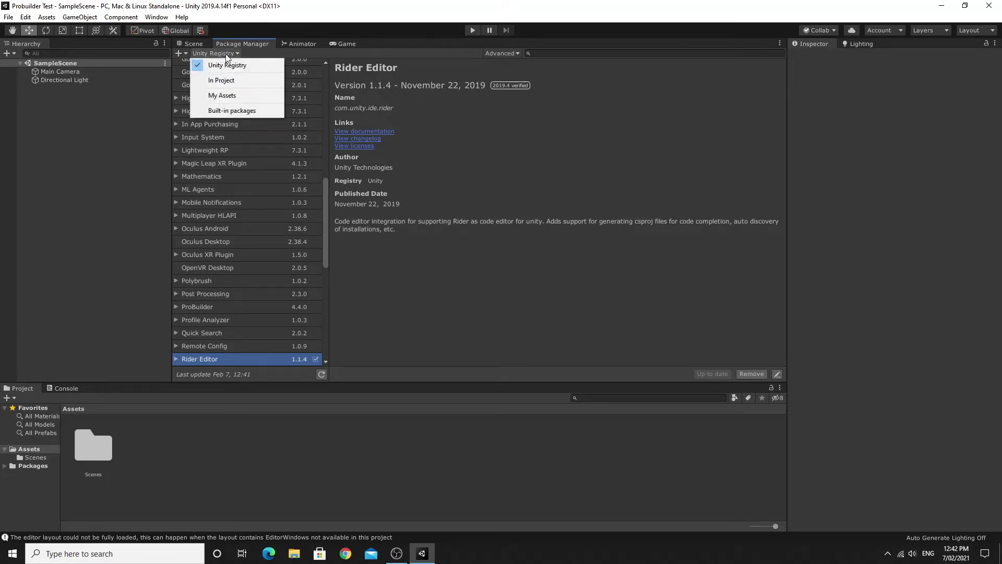
{"action": "left_click", "coordinate": [228, 65]}
{"action": "scroll", "coordinate": [265, 213], "scroll_direction": "down", "scroll_amount": 3}
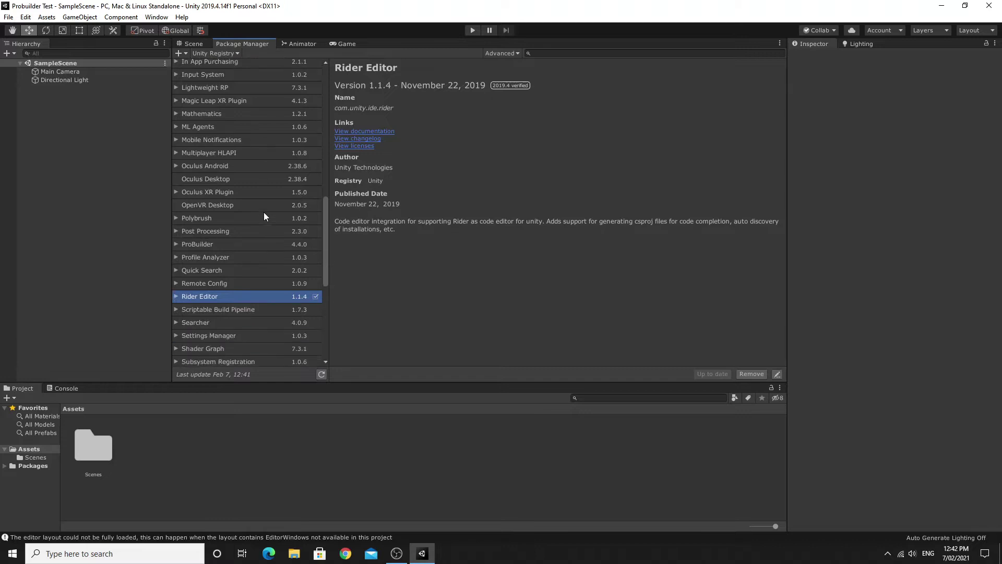
{"action": "left_click", "coordinate": [204, 244]}
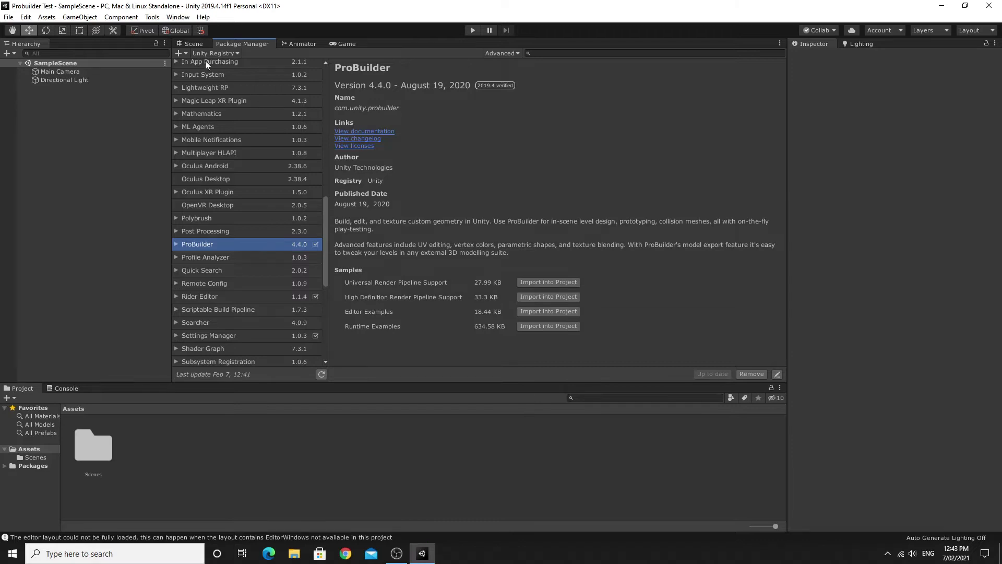
Step: Return to the scene view, open the ProBuilder window, and dock it beside the Project window at a slightly narrower width
{"action": "left_click", "coordinate": [200, 44]}
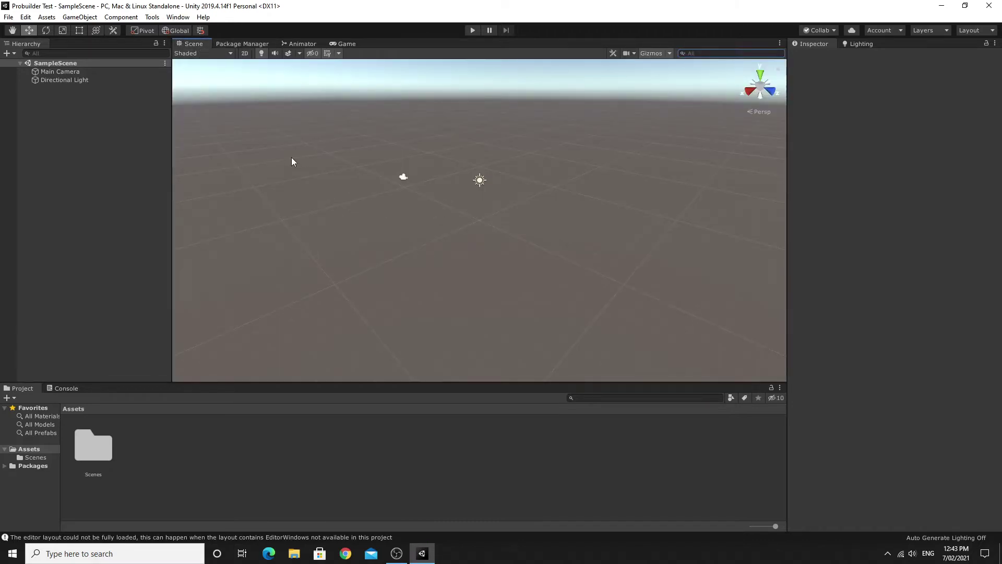
{"action": "left_click", "coordinate": [155, 19]}
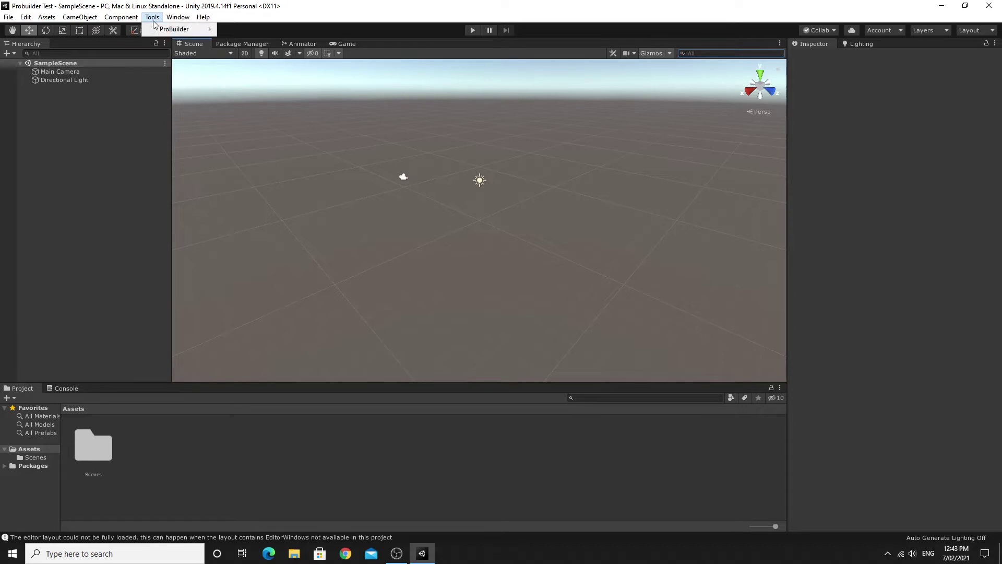
{"action": "mouse_move", "coordinate": [181, 31]}
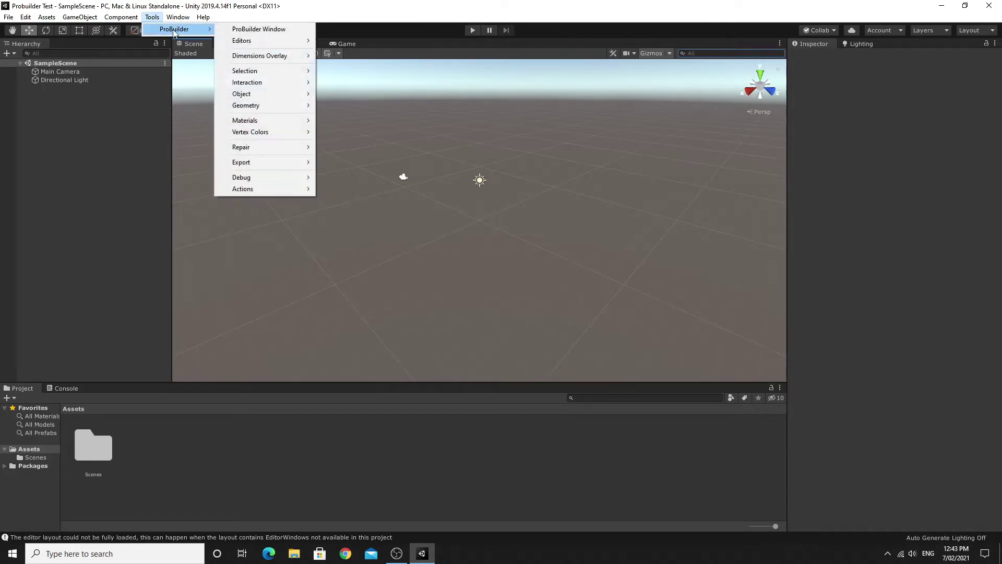
{"action": "left_click", "coordinate": [264, 31]}
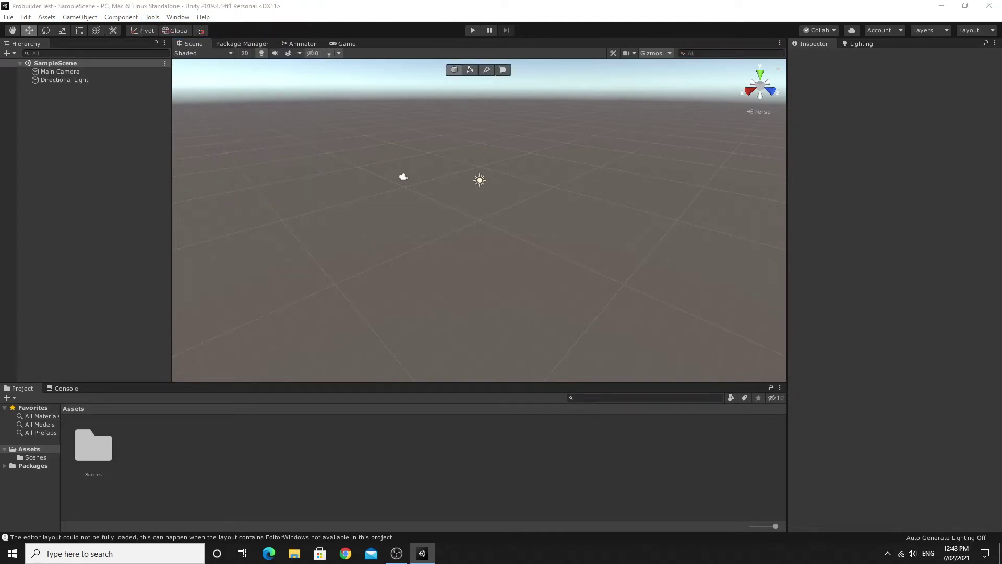
{"action": "left_click_drag", "start_coordinate": [819, 215], "coordinate": [599, 247]}
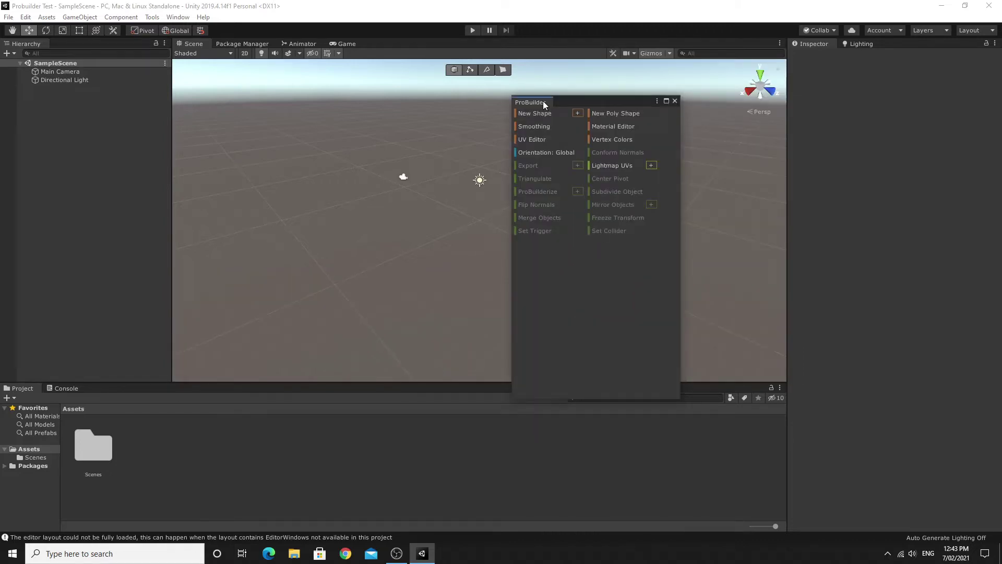
{"action": "left_click_drag", "start_coordinate": [543, 102], "coordinate": [727, 448]}
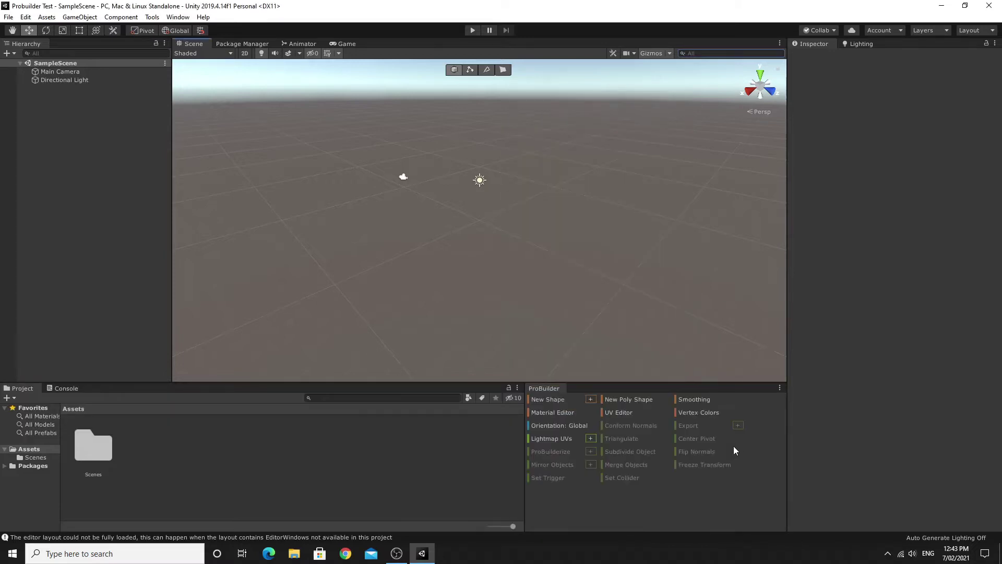
{"action": "mouse_move", "coordinate": [525, 446]}
{"action": "left_mouse_down"}
{"action": "mouse_move", "coordinate": [562, 447]}
{"action": "mouse_move", "coordinate": [542, 446]}
{"action": "left_mouse_up"}
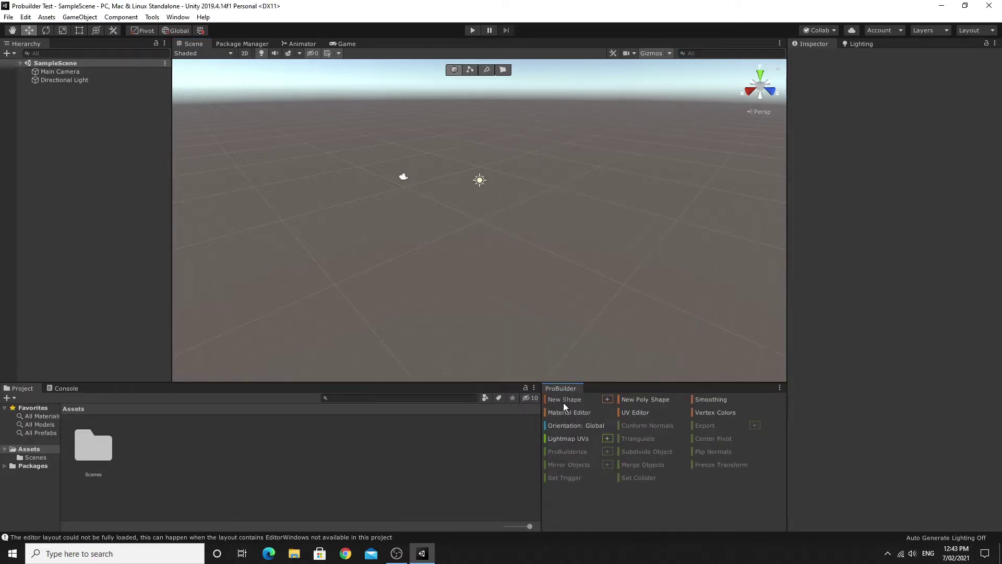
Step: Try icon mode in the ProBuilder window, then restore text mode
{"action": "left_click", "coordinate": [780, 389]}
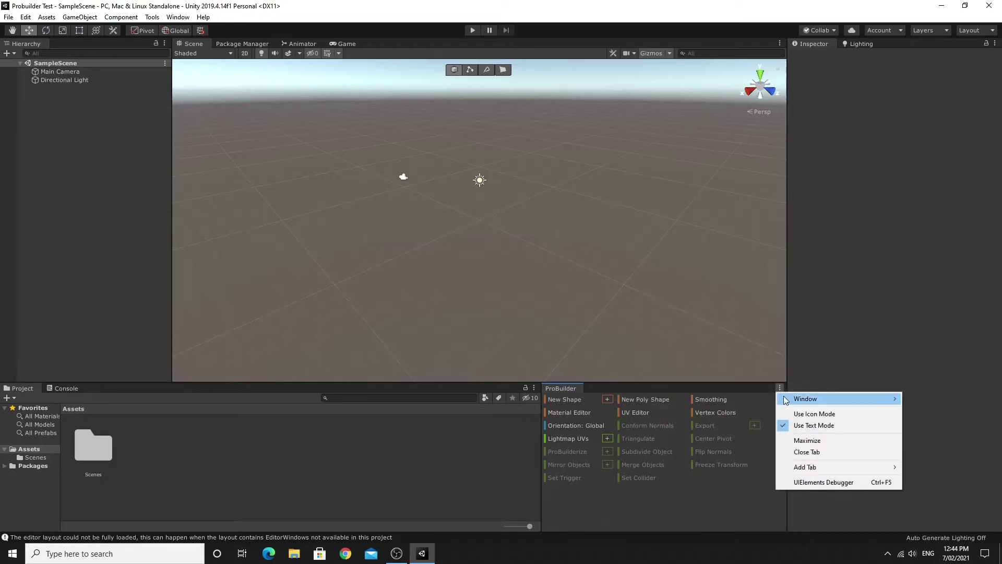
{"action": "left_click", "coordinate": [814, 413]}
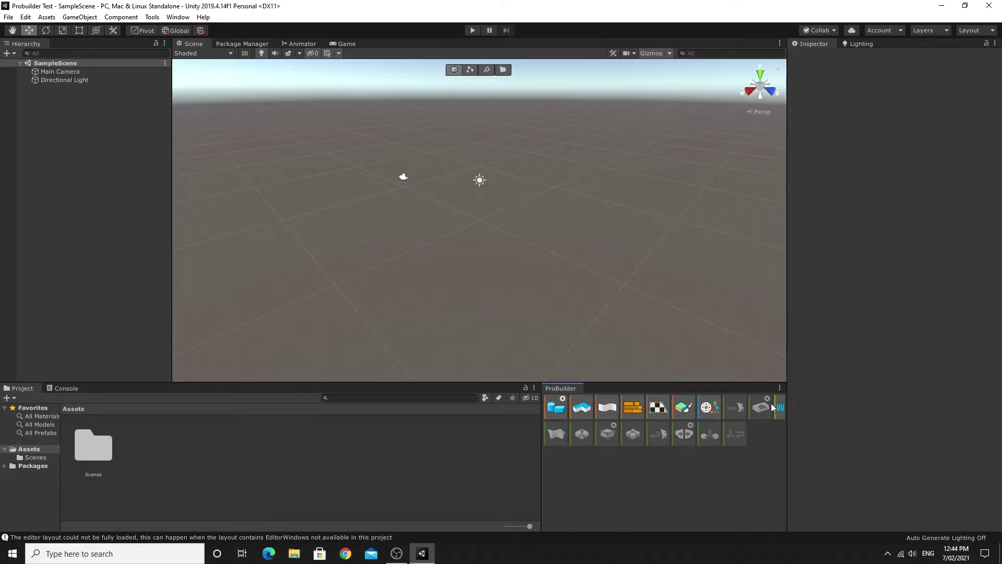
{"action": "left_click", "coordinate": [780, 389]}
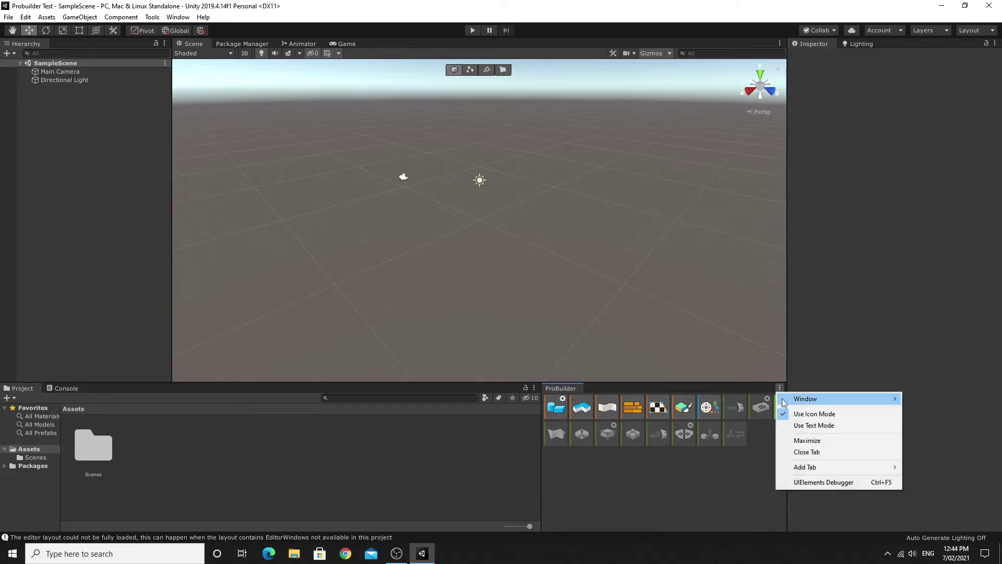
{"action": "left_click", "coordinate": [785, 426]}
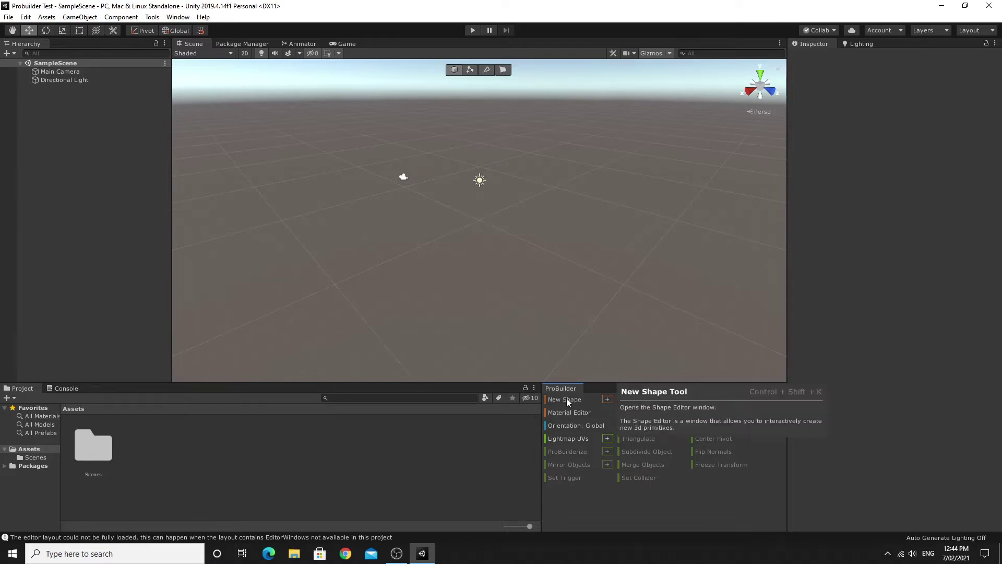
Step: Open ProBuilder's new shape settings with the Cube preview in the scene
{"action": "left_click", "coordinate": [608, 399]}
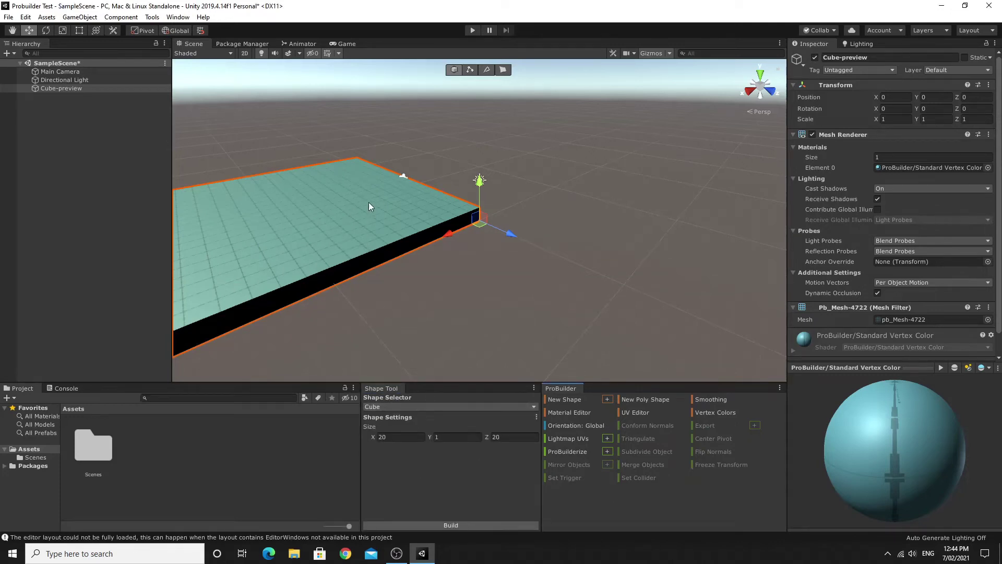
{"action": "key", "text": "alt"}
{"action": "left_click_drag", "start_coordinate": [548, 272], "coordinate": [476, 253], "text": "alt"}
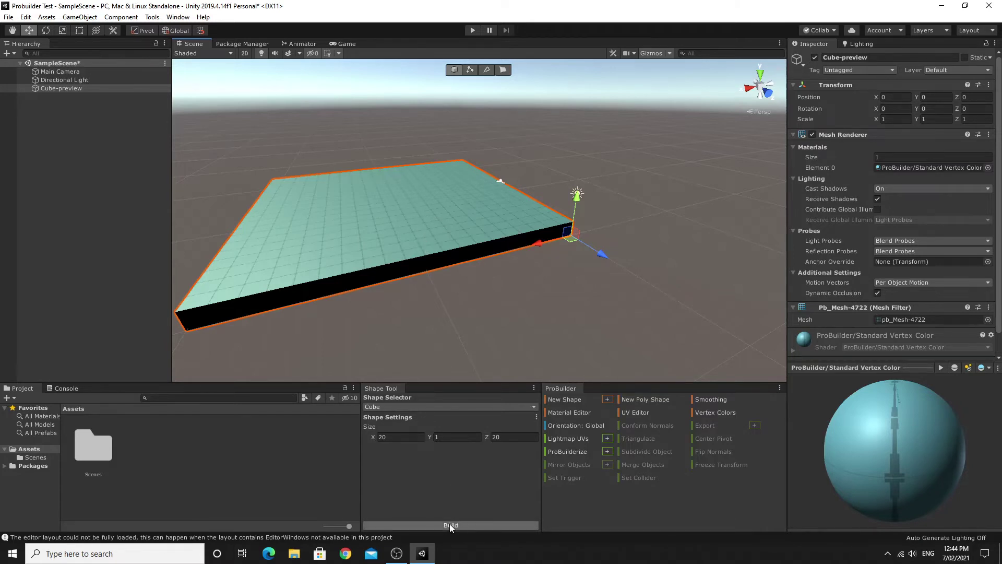
Step: Try an X size of 3 and a Y size of 4 for the cube preview
{"action": "left_click", "coordinate": [389, 437]}
{"action": "type", "text": "3"}
{"action": "left_click", "coordinate": [454, 438]}
{"action": "type", "text": "4"}
{"action": "left_click", "coordinate": [507, 440]}
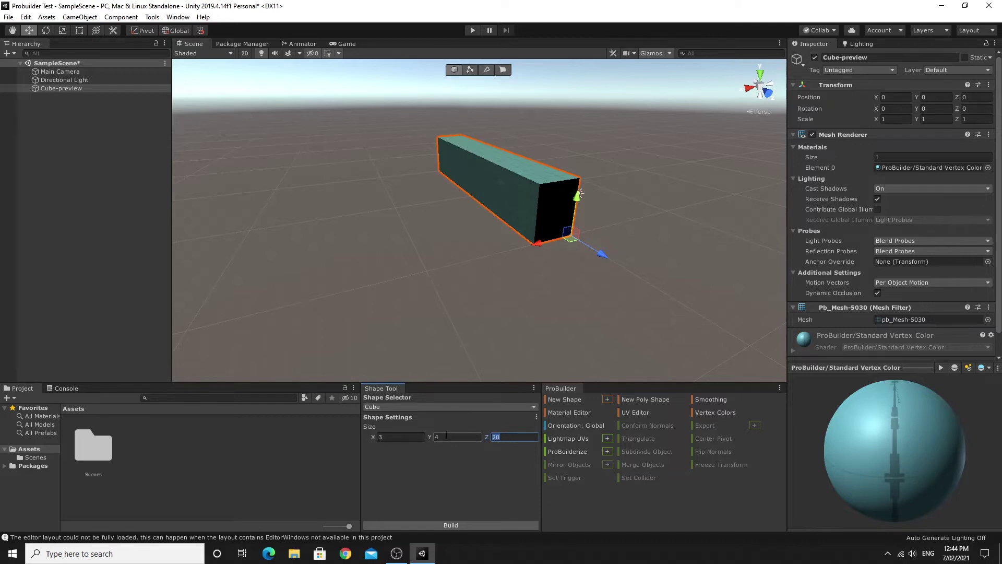
Step: Set the cube's size to X 20 and Y 1, keep Z at 20, and build it as a flat slab
{"action": "left_click", "coordinate": [404, 438]}
{"action": "key", "text": "BackSpace"}
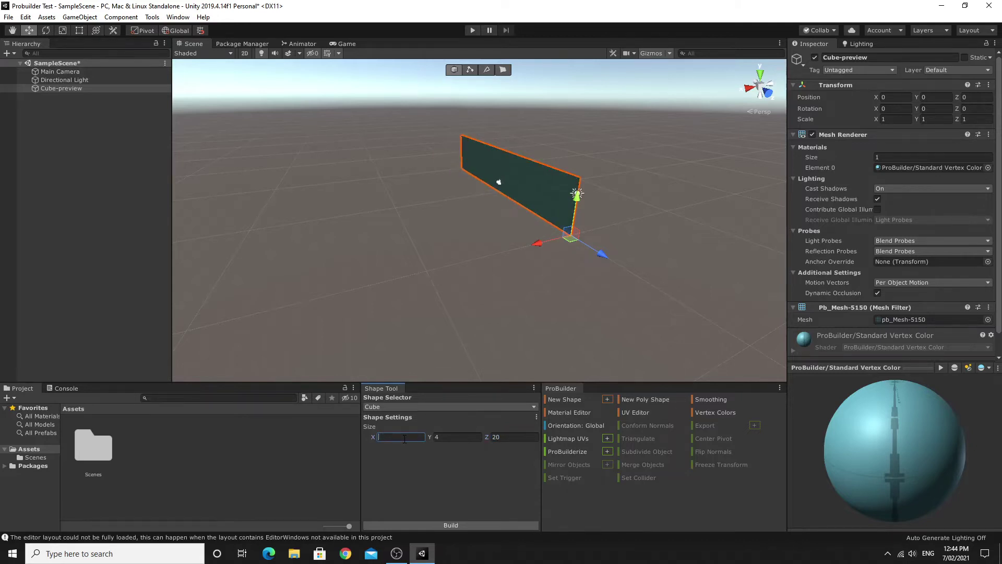
{"action": "type", "text": "20"}
{"action": "key", "text": "Tab"}
{"action": "type", "text": "1"}
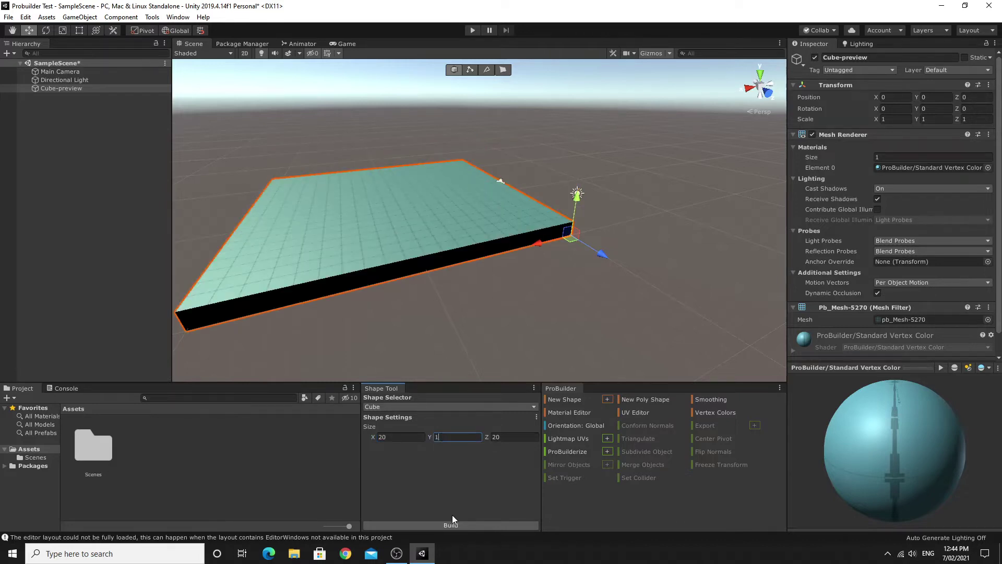
{"action": "left_click", "coordinate": [453, 524]}
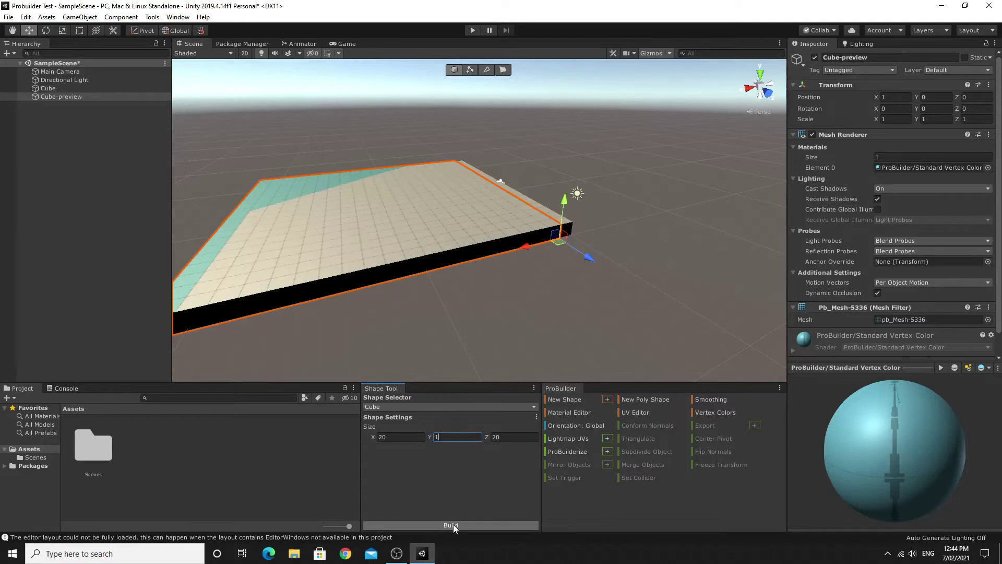
Step: Move the new shape preview along X off the built slab and try the Torus, Sphere and Stair shapes
{"action": "left_click_drag", "start_coordinate": [521, 249], "coordinate": [726, 198]}
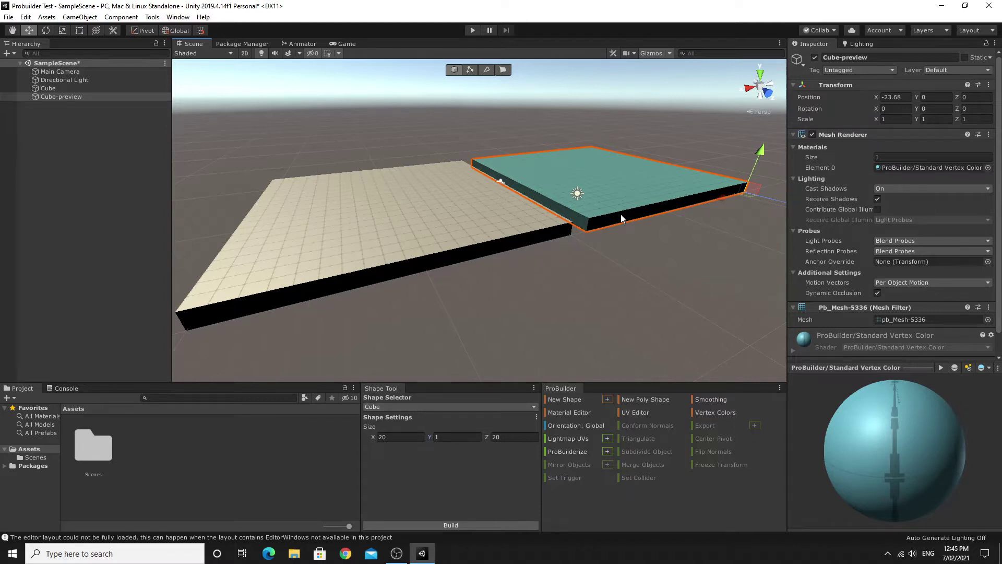
{"action": "left_click", "coordinate": [406, 408]}
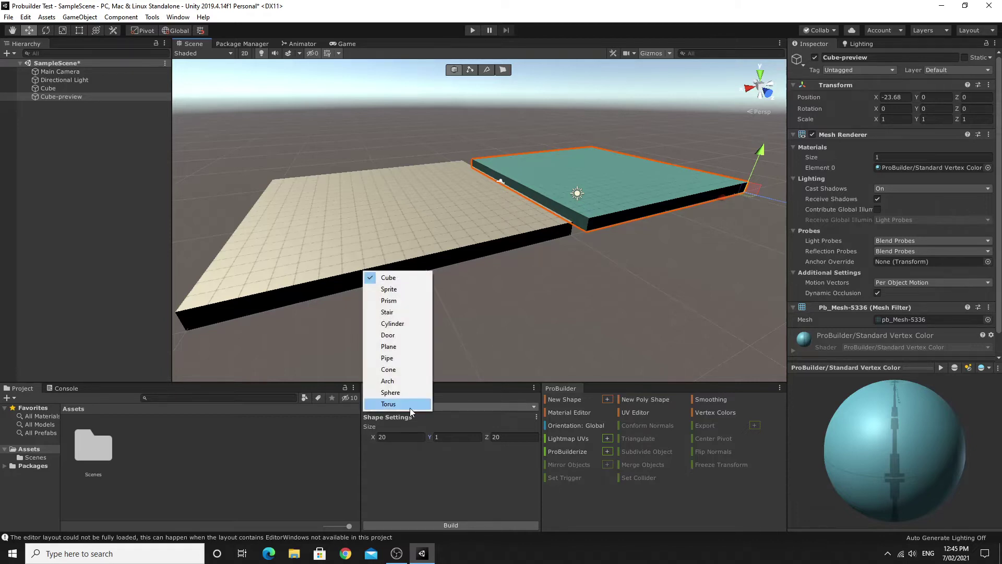
{"action": "left_click", "coordinate": [411, 405]}
{"action": "left_click", "coordinate": [403, 408]}
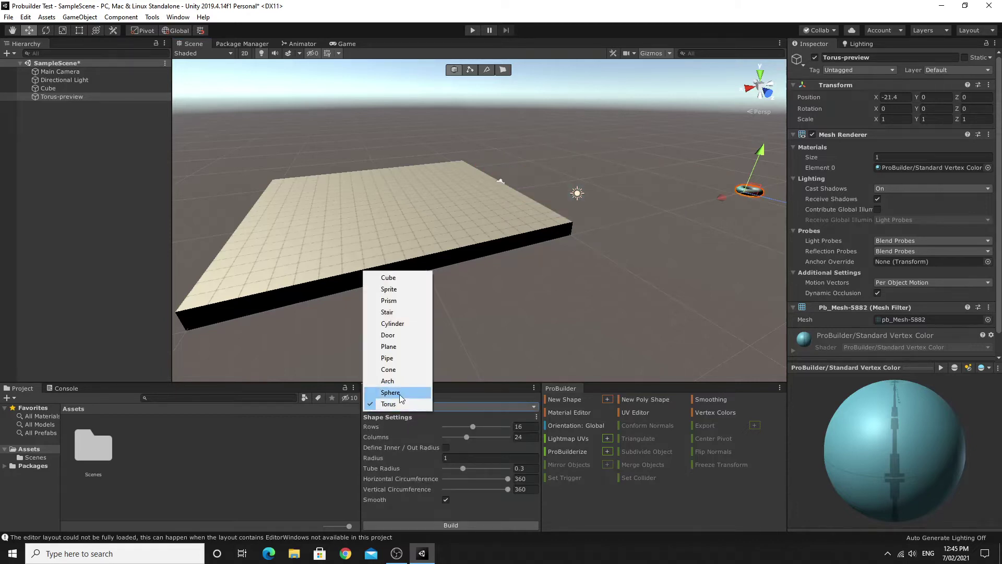
{"action": "left_click", "coordinate": [400, 395]}
{"action": "left_click", "coordinate": [400, 407]}
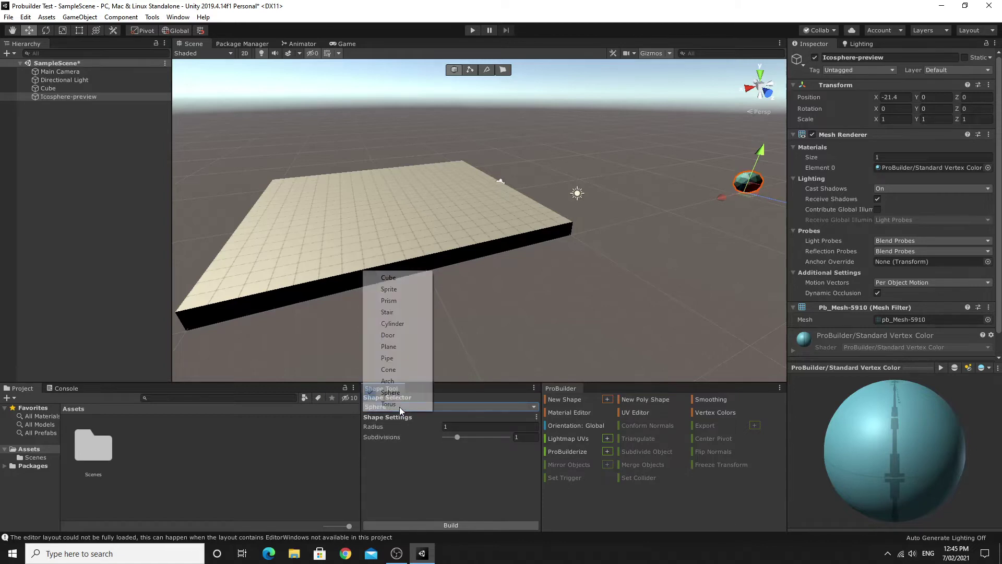
{"action": "left_click", "coordinate": [397, 311]}
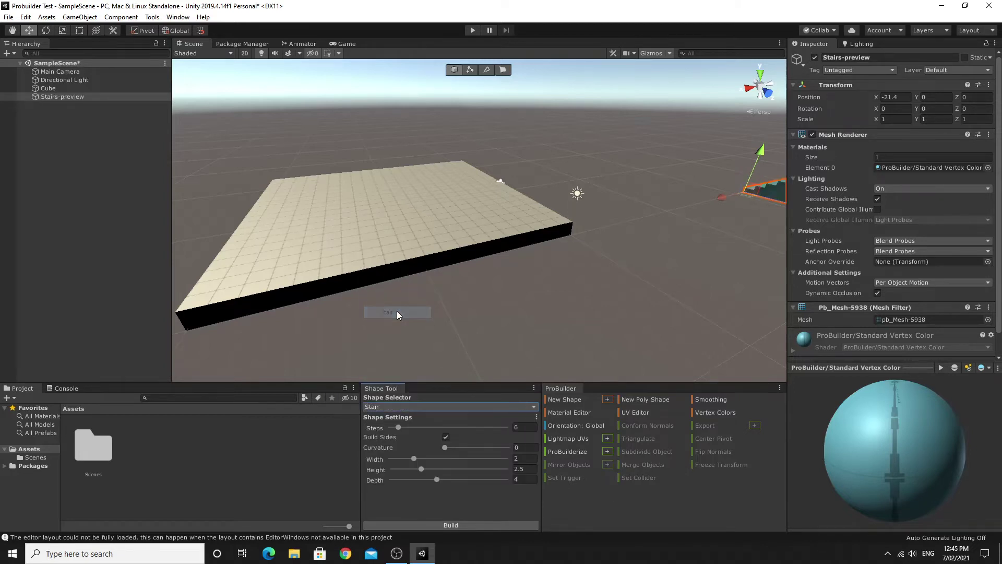
{"action": "left_click_drag", "start_coordinate": [560, 298], "coordinate": [628, 271], "text": "alt"}
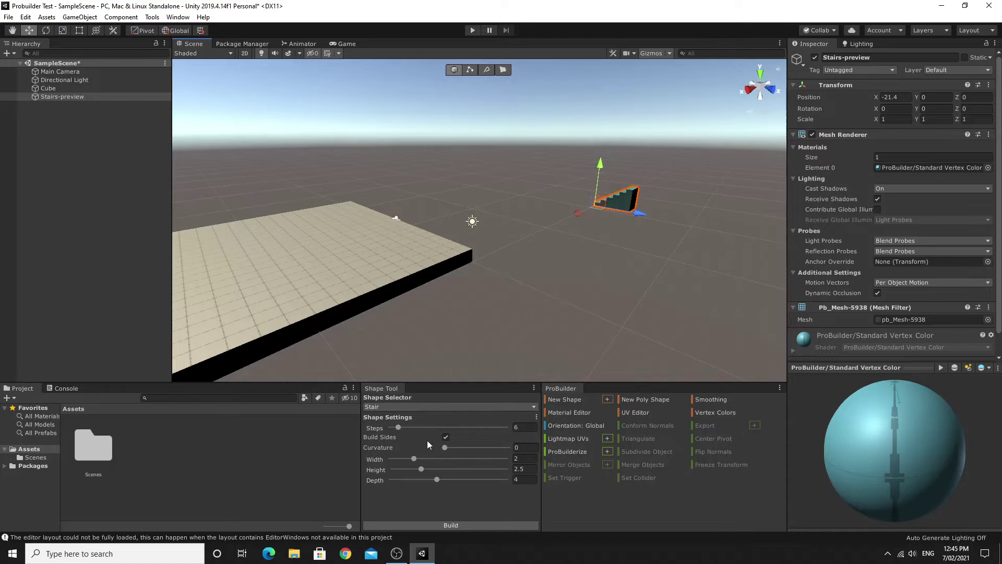
{"action": "left_click_drag", "start_coordinate": [583, 294], "coordinate": [452, 251], "text": "alt"}
{"action": "left_click", "coordinate": [453, 250]}
{"action": "left_click_drag", "start_coordinate": [620, 289], "coordinate": [647, 293], "text": "alt"}
{"action": "left_click", "coordinate": [745, 212]}
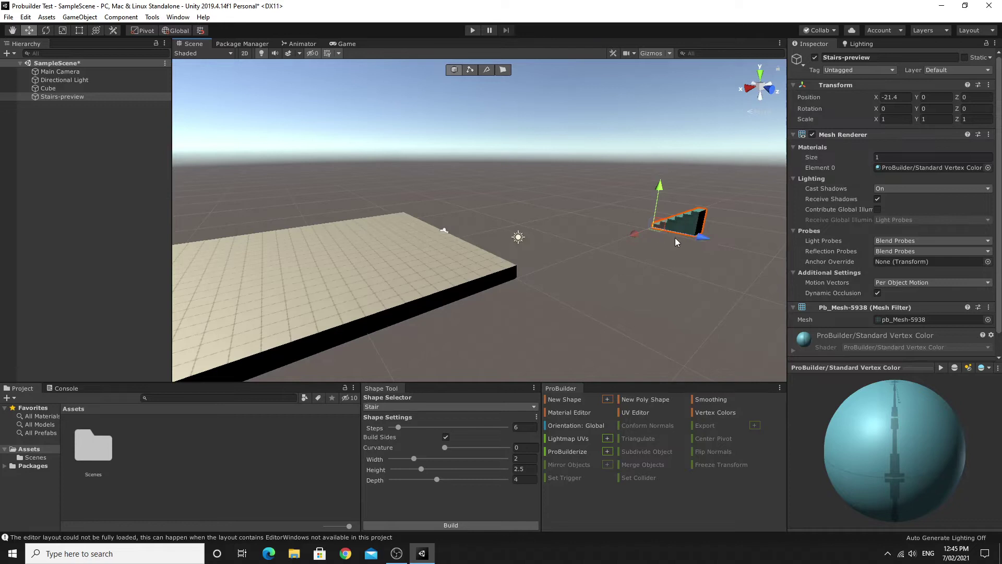
Step: Close the Shape Tool without building the stair preview and select the flat slab in the scene
{"action": "right_click", "coordinate": [393, 392]}
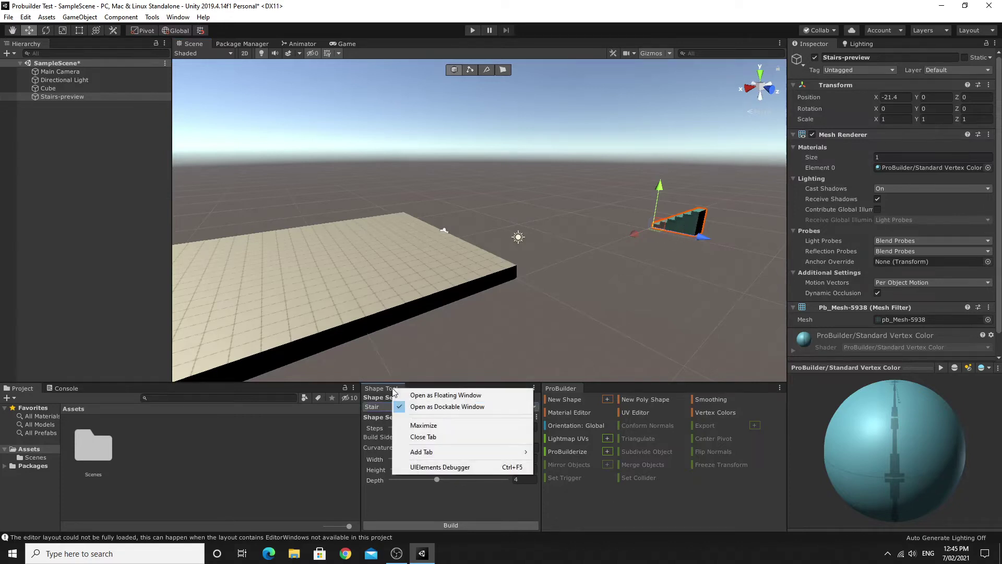
{"action": "left_click", "coordinate": [424, 438]}
{"action": "right_click_drag", "start_coordinate": [646, 249], "coordinate": [587, 274]}
{"action": "left_click", "coordinate": [499, 254]}
{"action": "right_click_drag", "start_coordinate": [656, 310], "coordinate": [573, 327]}
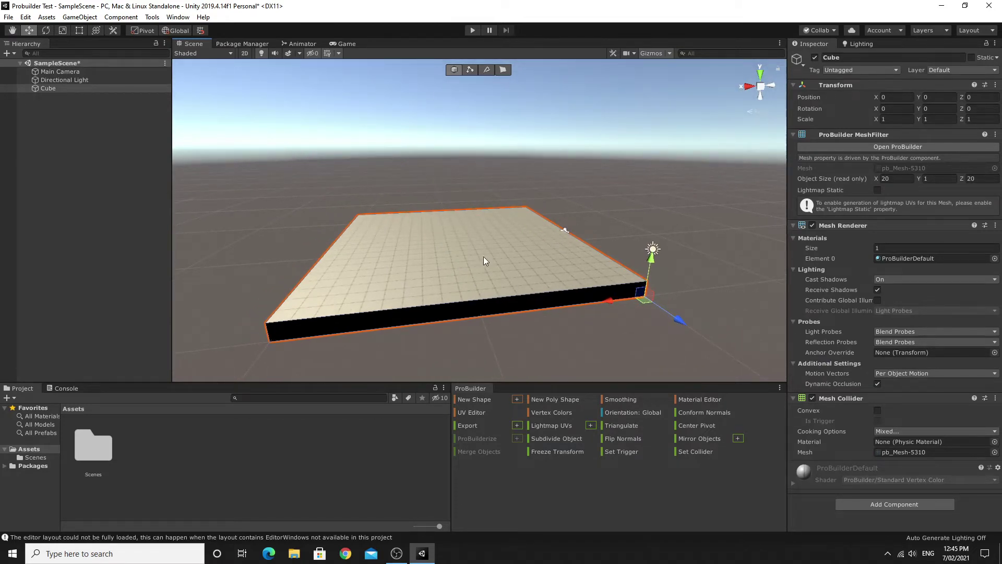
{"action": "right_click_drag", "start_coordinate": [486, 274], "coordinate": [427, 328]}
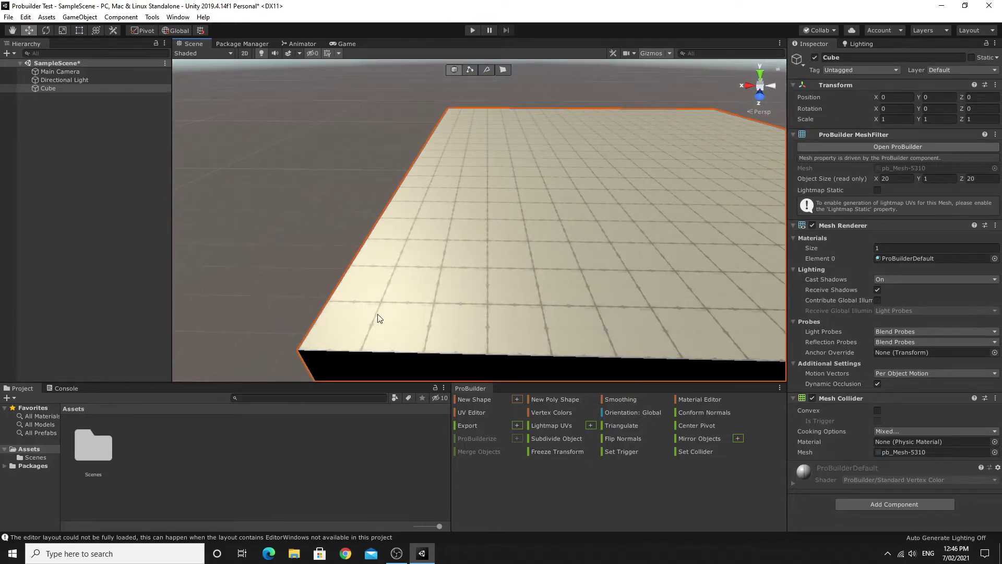
{"action": "mouse_move", "coordinate": [378, 303]}
{"action": "right_mouse_down"}
{"action": "mouse_move", "coordinate": [377, 311]}
{"action": "mouse_move", "coordinate": [463, 291]}
{"action": "mouse_move", "coordinate": [573, 291]}
{"action": "mouse_move", "coordinate": [463, 271]}
{"action": "mouse_move", "coordinate": [483, 288]}
{"action": "mouse_move", "coordinate": [368, 313]}
{"action": "right_mouse_up"}
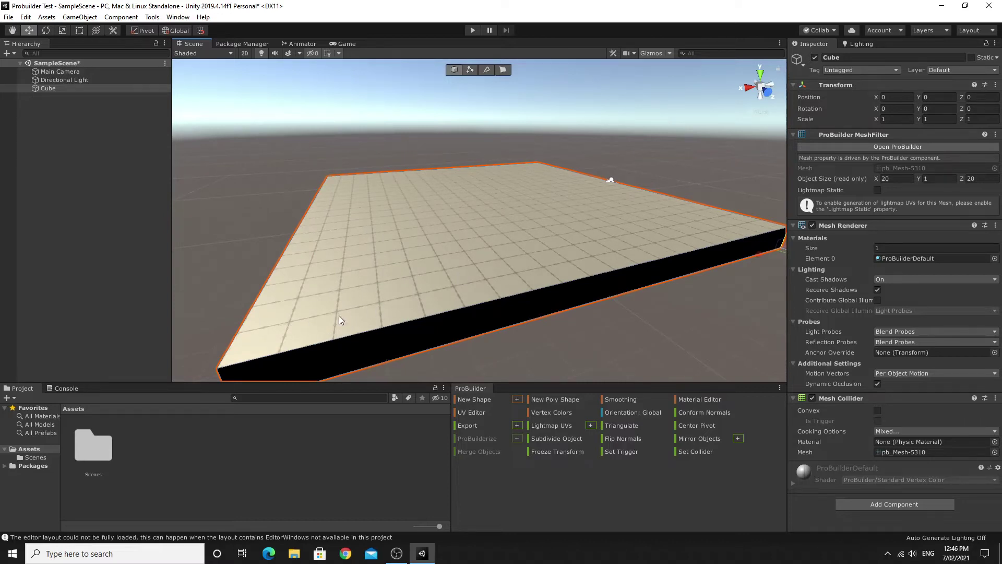
{"action": "right_click_drag", "start_coordinate": [448, 286], "coordinate": [396, 272]}
{"action": "right_click_drag", "start_coordinate": [465, 272], "coordinate": [477, 265]}
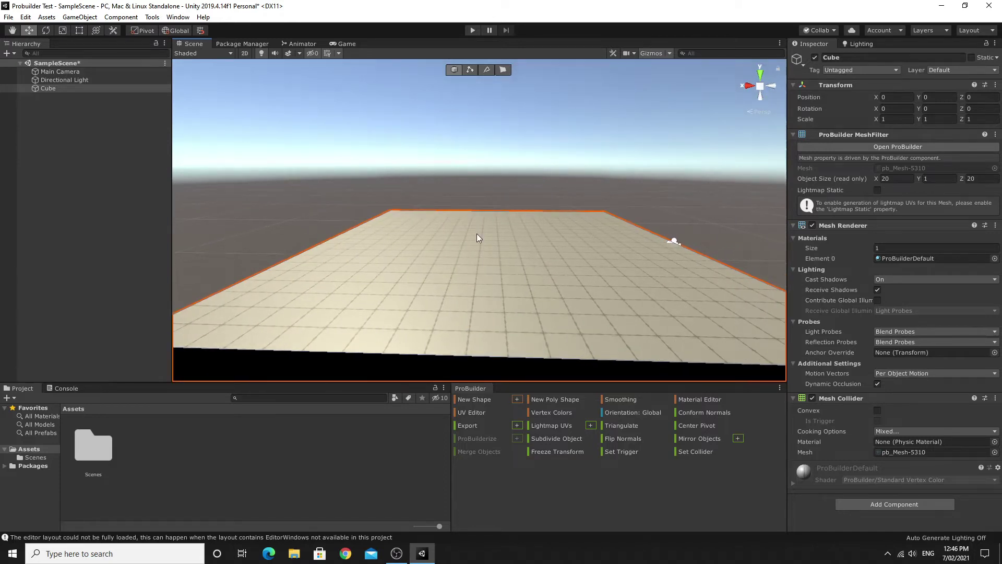
{"action": "right_click_drag", "start_coordinate": [480, 209], "coordinate": [502, 257]}
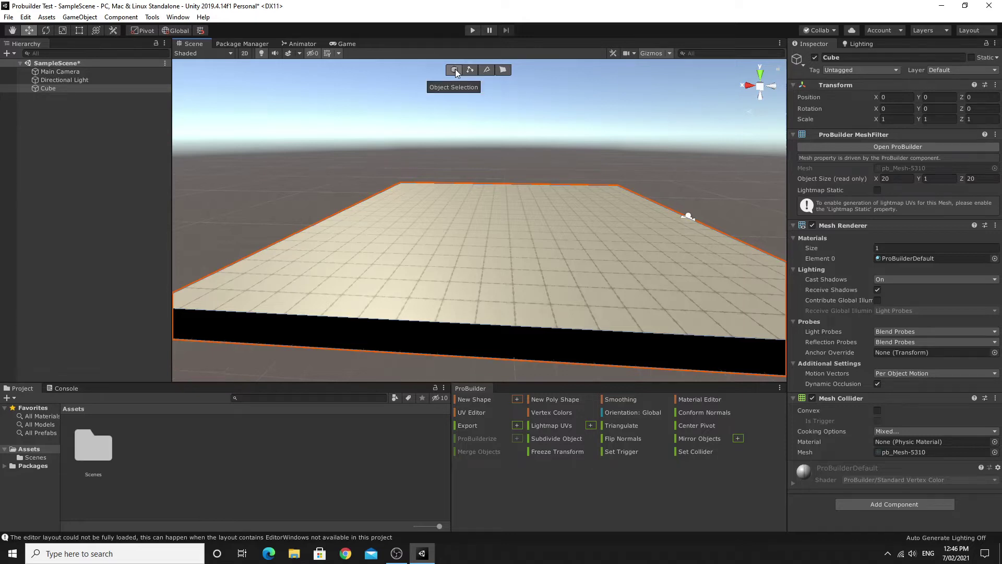
Step: Try the vertex, edge and face selection modes on the slab, and select one of its top corner vertices in vertex mode
{"action": "left_click", "coordinate": [471, 70]}
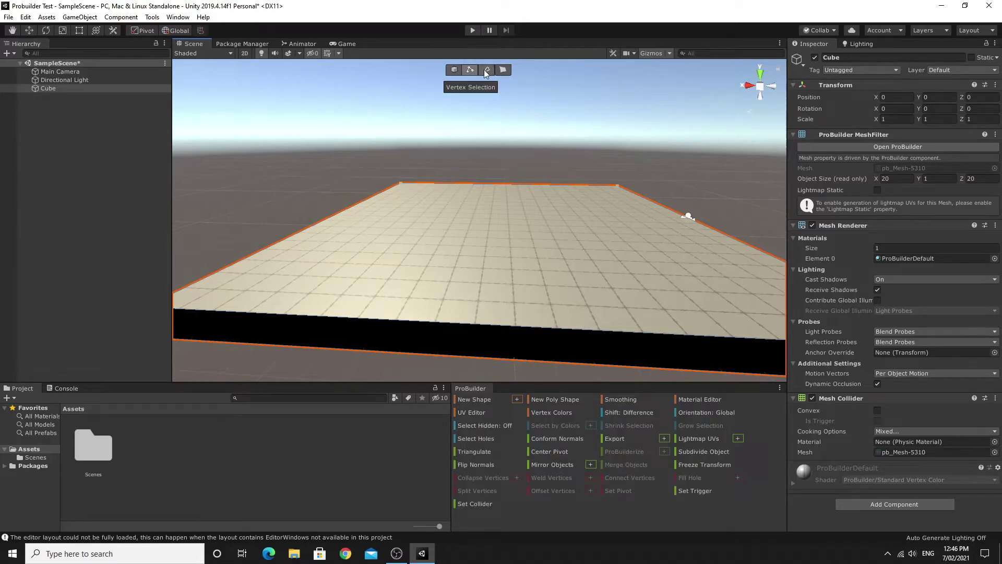
{"action": "left_click", "coordinate": [487, 70]}
{"action": "left_click", "coordinate": [501, 70]}
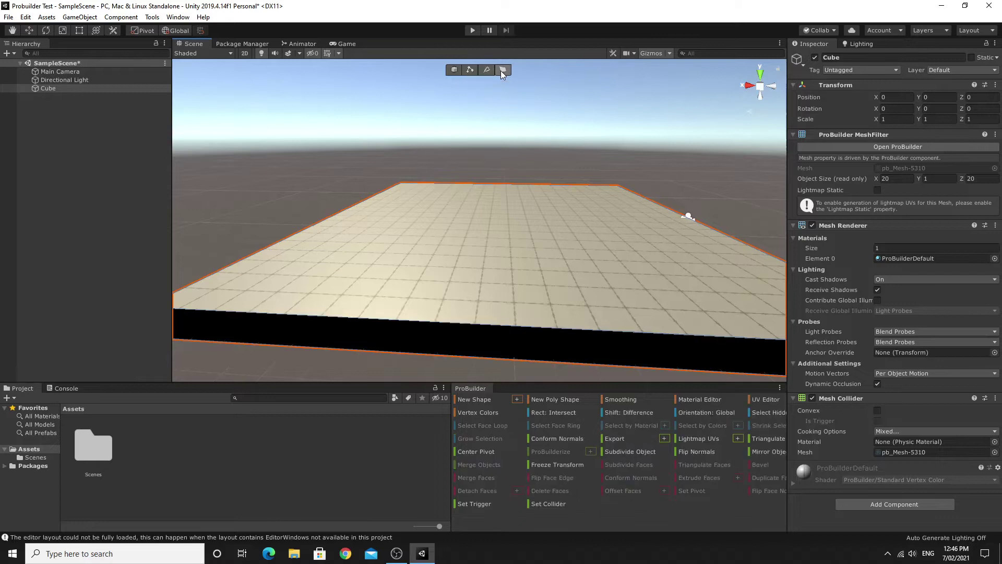
{"action": "left_click", "coordinate": [470, 69]}
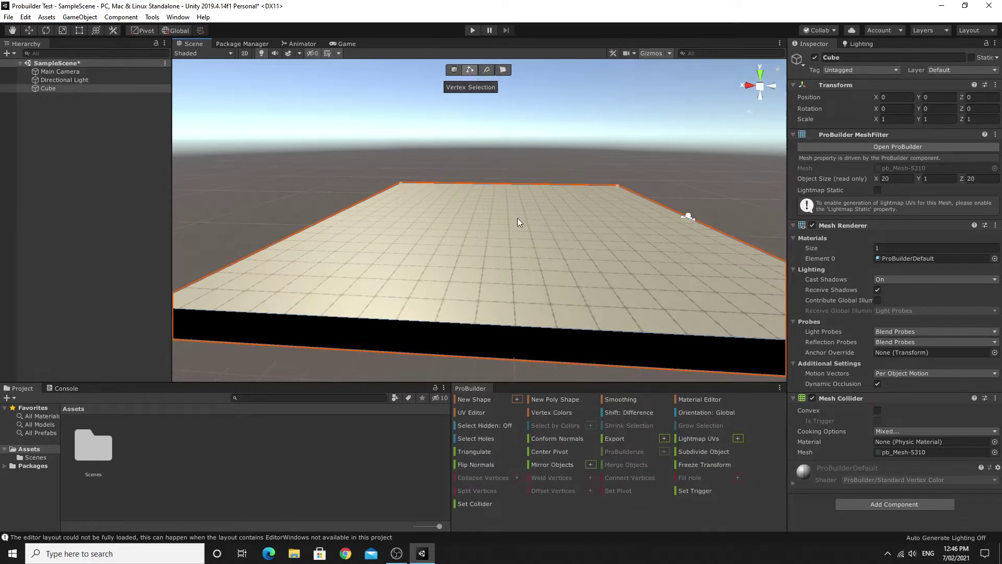
{"action": "right_click_drag", "start_coordinate": [518, 217], "coordinate": [420, 236]}
{"action": "left_click", "coordinate": [322, 243]}
{"action": "right_click_drag", "start_coordinate": [322, 243], "coordinate": [449, 234]}
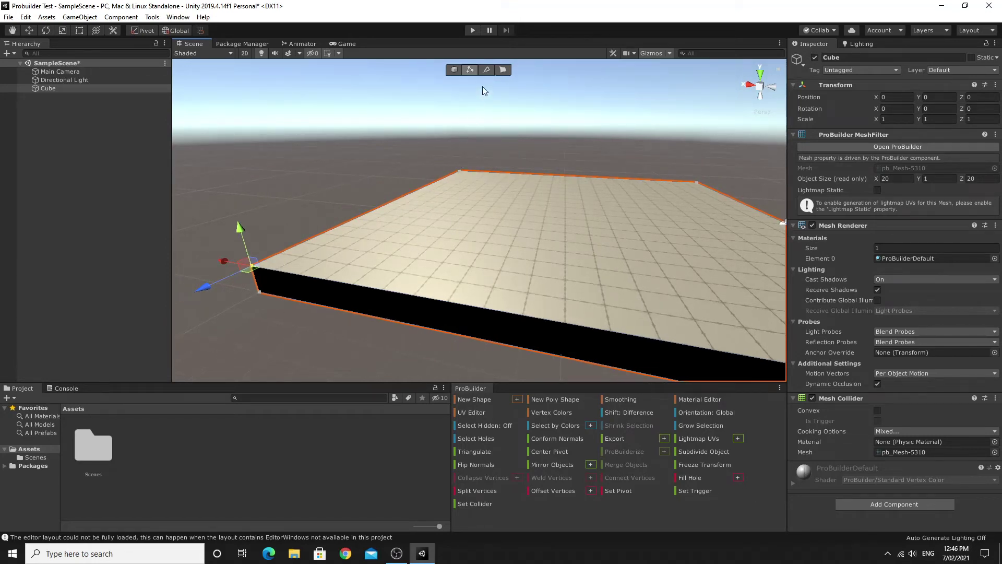
Step: In edge selection mode, raise the slab's top side edge slightly along Y and lower it back down
{"action": "left_click", "coordinate": [485, 70]}
{"action": "right_click_drag", "start_coordinate": [549, 156], "coordinate": [424, 194]}
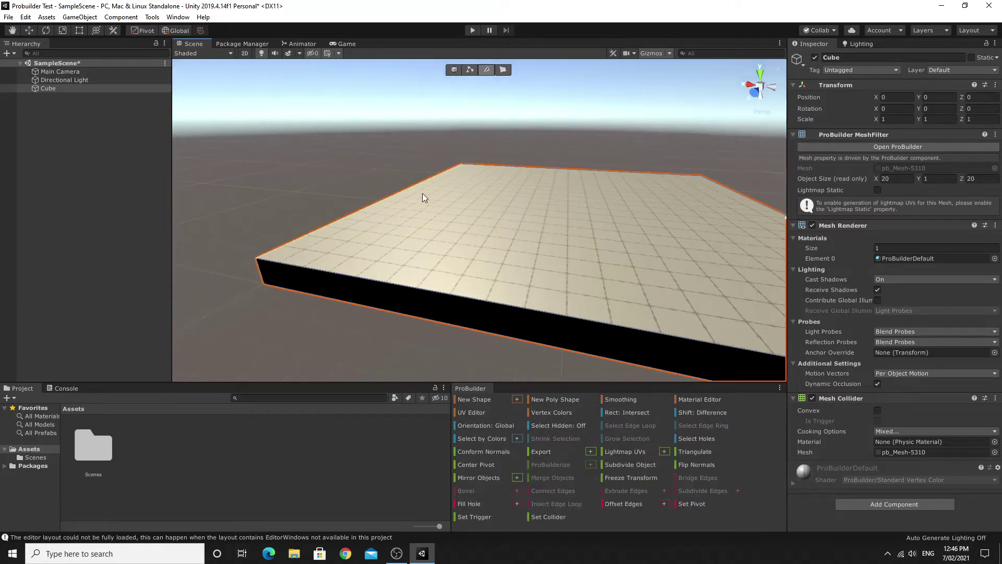
{"action": "left_click", "coordinate": [409, 190]}
{"action": "mouse_move", "coordinate": [405, 150]}
{"action": "left_mouse_down"}
{"action": "mouse_move", "coordinate": [408, 98]}
{"action": "mouse_move", "coordinate": [405, 148]}
{"action": "left_mouse_up"}
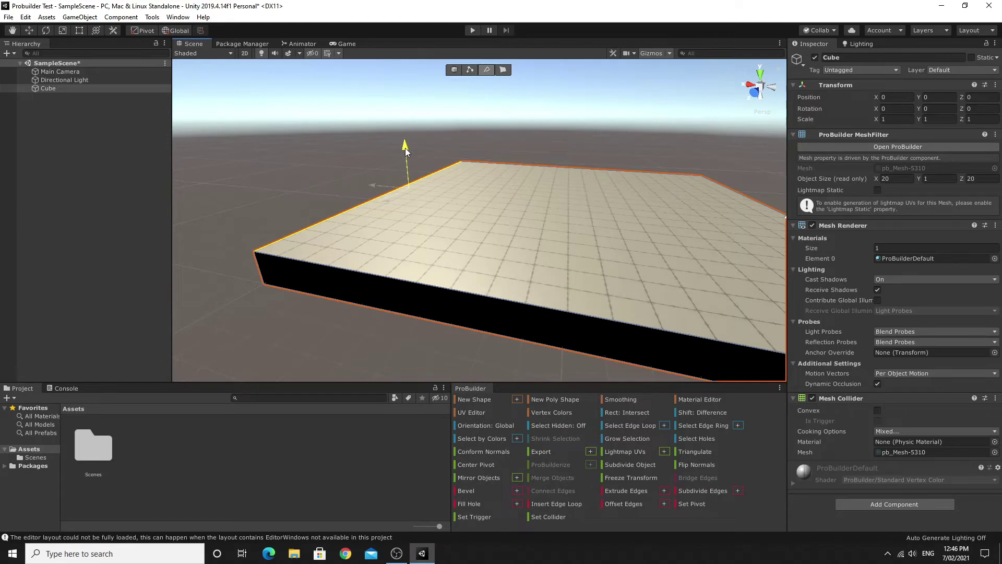
{"action": "right_click_drag", "start_coordinate": [423, 173], "coordinate": [496, 203]}
{"action": "left_click_drag", "start_coordinate": [348, 139], "coordinate": [347, 144]}
{"action": "right_click_drag", "start_coordinate": [347, 144], "coordinate": [496, 206]}
Step: In face selection mode, select the slab's side face and move it inward along X to an object size of X 19
{"action": "left_click", "coordinate": [504, 70]}
{"action": "left_click", "coordinate": [472, 222]}
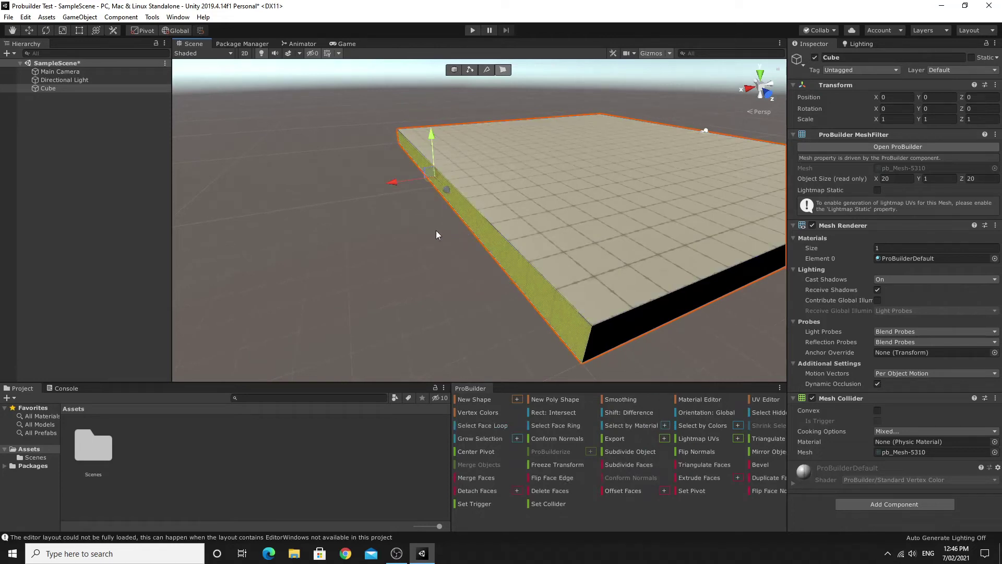
{"action": "left_click_drag", "start_coordinate": [394, 189], "coordinate": [414, 195]}
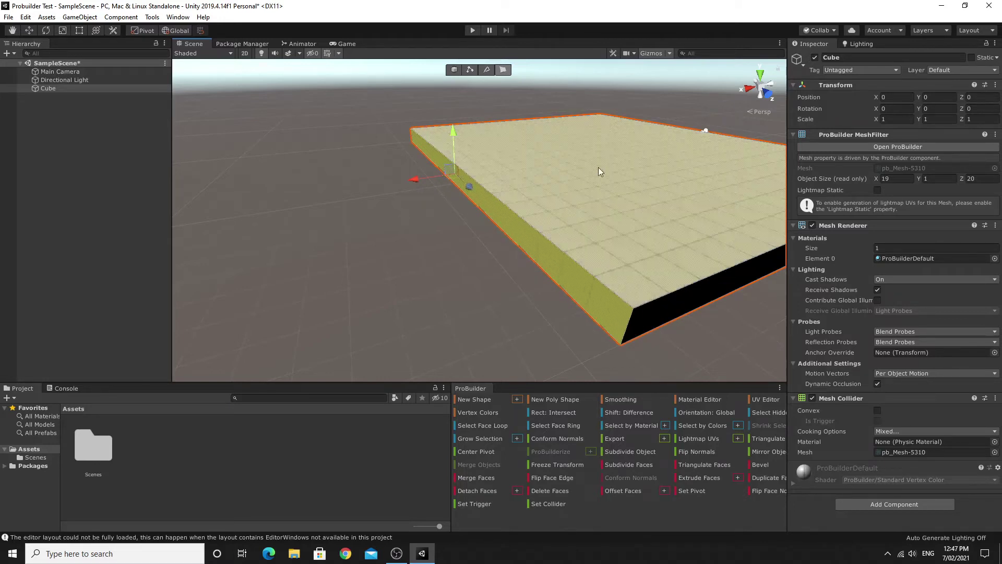
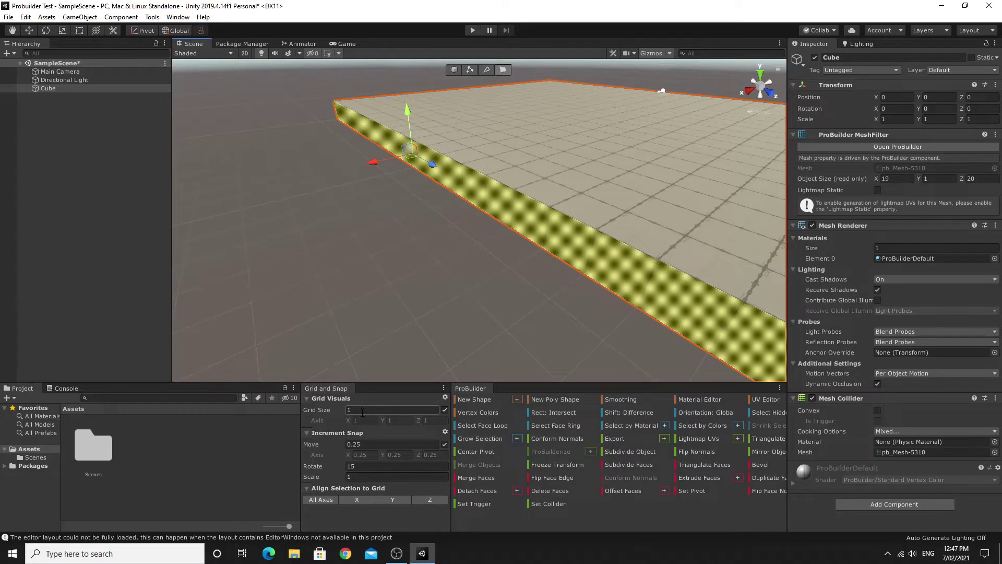
Step: Set the increment snap Move value to 1 and move the side face outward to an object size of X 20
{"action": "left_click", "coordinate": [365, 446]}
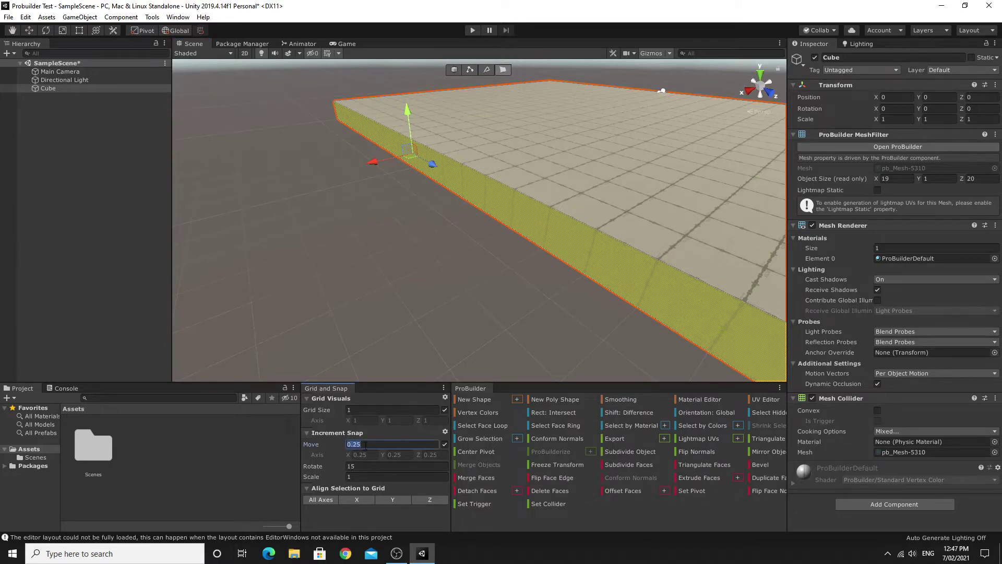
{"action": "type", "text": "1"}
{"action": "mouse_move", "coordinate": [373, 165]}
{"action": "left_mouse_down"}
{"action": "mouse_move", "coordinate": [346, 168]}
{"action": "mouse_move", "coordinate": [394, 164]}
{"action": "mouse_move", "coordinate": [361, 175]}
{"action": "left_mouse_up"}
{"action": "left_click_drag", "start_coordinate": [396, 239], "coordinate": [393, 277], "text": "alt"}
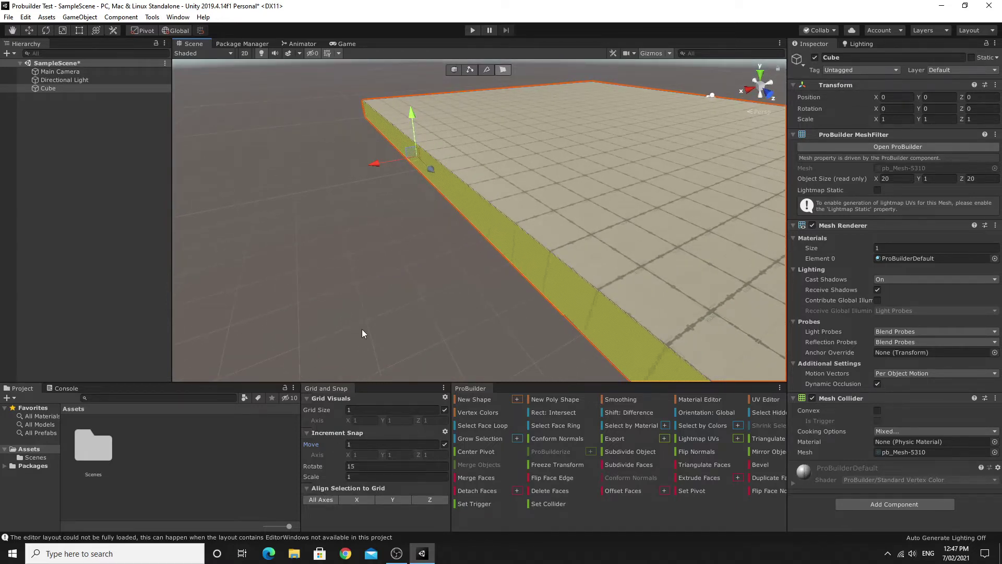
{"action": "scroll", "coordinate": [363, 328], "scroll_direction": "down", "scroll_amount": 4}
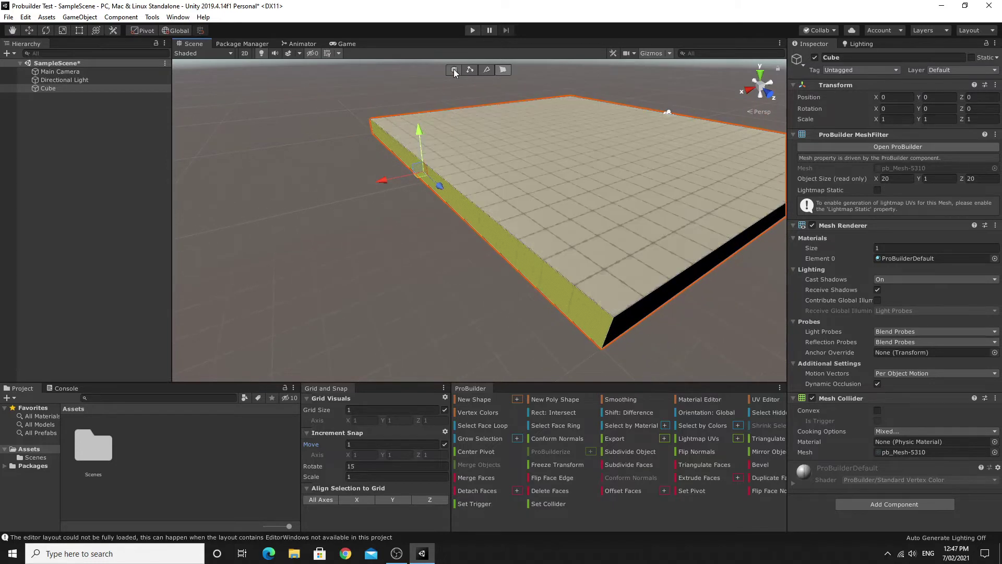
Step: In object selection mode, shift the whole slab to Z -0.28 and align it to the grid on all axes
{"action": "left_click", "coordinate": [454, 69]}
{"action": "left_click_drag", "start_coordinate": [590, 258], "coordinate": [552, 263], "text": "alt"}
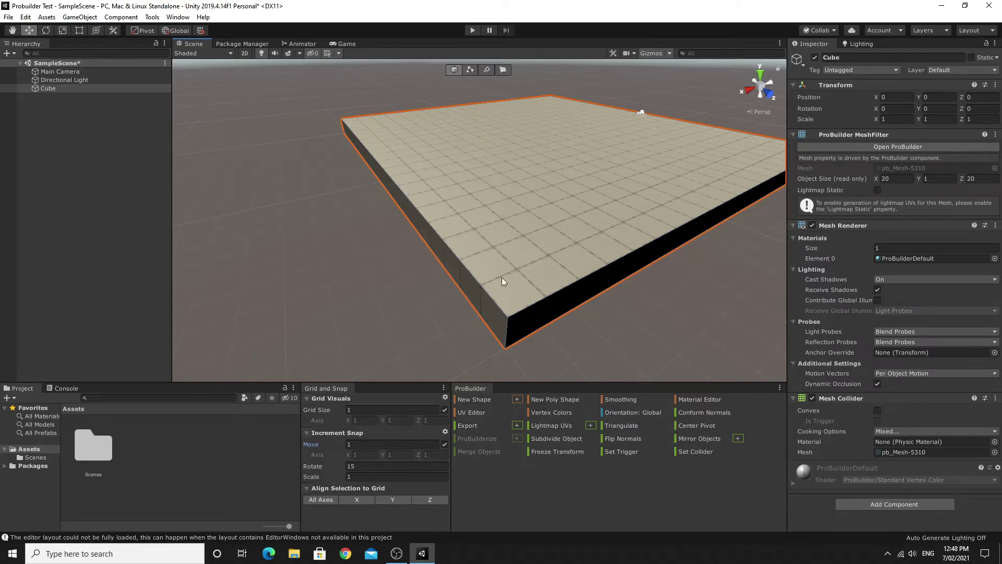
{"action": "left_click_drag", "start_coordinate": [502, 282], "coordinate": [571, 241], "text": "alt"}
{"action": "left_click_drag", "start_coordinate": [682, 218], "coordinate": [677, 217]}
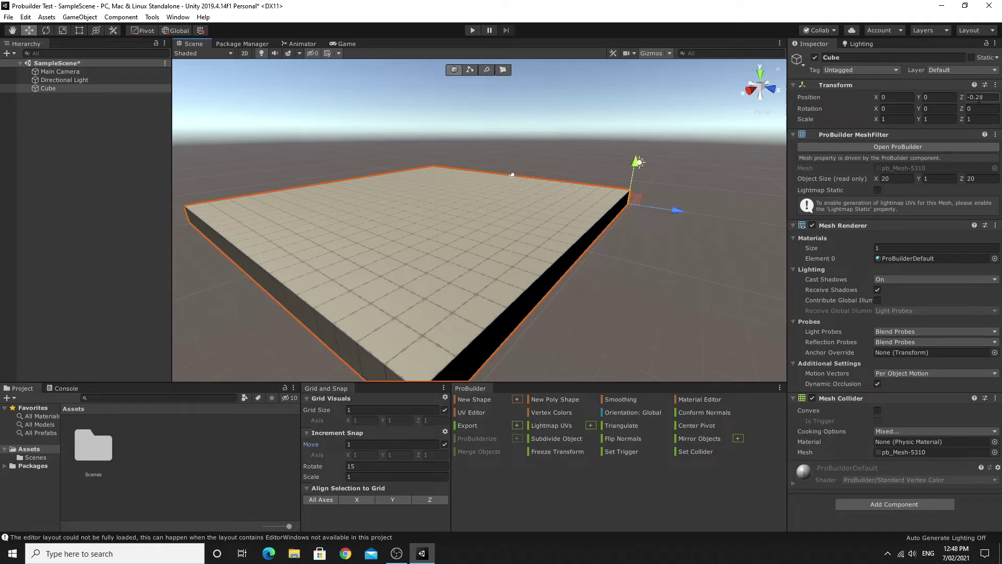
{"action": "left_click_drag", "start_coordinate": [572, 293], "coordinate": [538, 309], "text": "alt"}
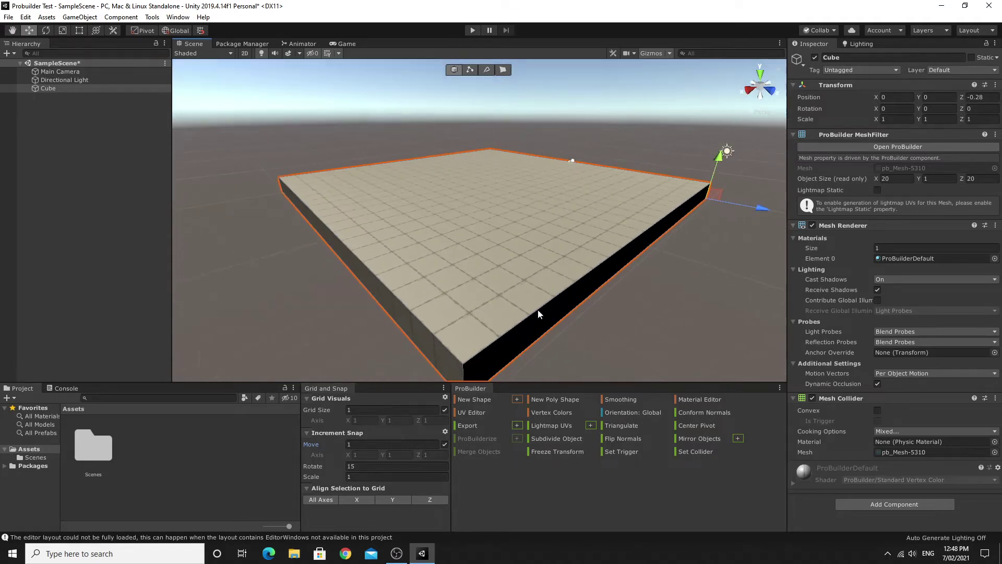
{"action": "left_click", "coordinate": [324, 499]}
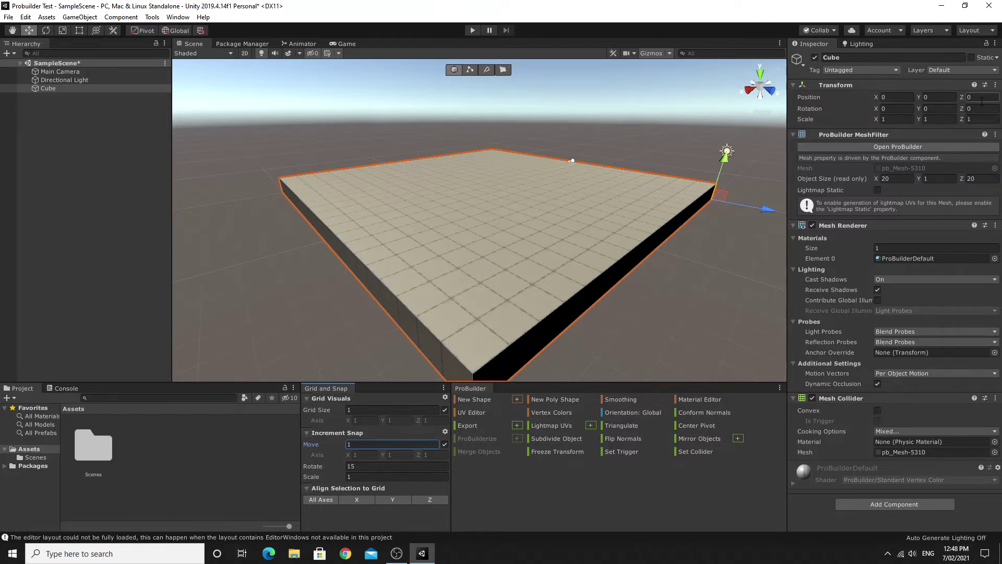
Step: Shift the slab's side face outward to an X size of about 20.13, try aligning it to the grid, and undo the shift
{"action": "right_click_drag", "start_coordinate": [590, 249], "coordinate": [505, 280]}
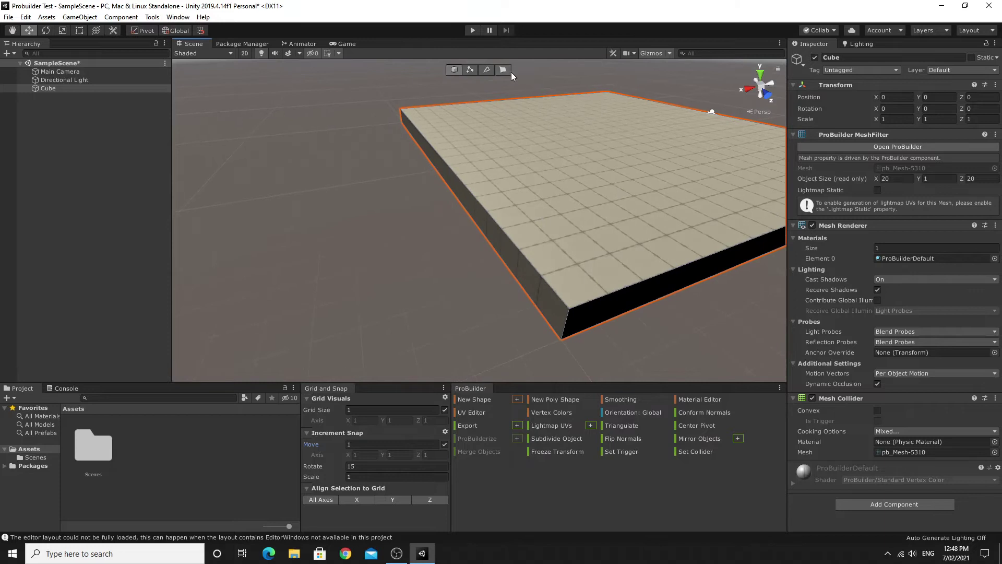
{"action": "left_click", "coordinate": [503, 69]}
{"action": "left_click", "coordinate": [478, 154]}
{"action": "left_click", "coordinate": [466, 212]}
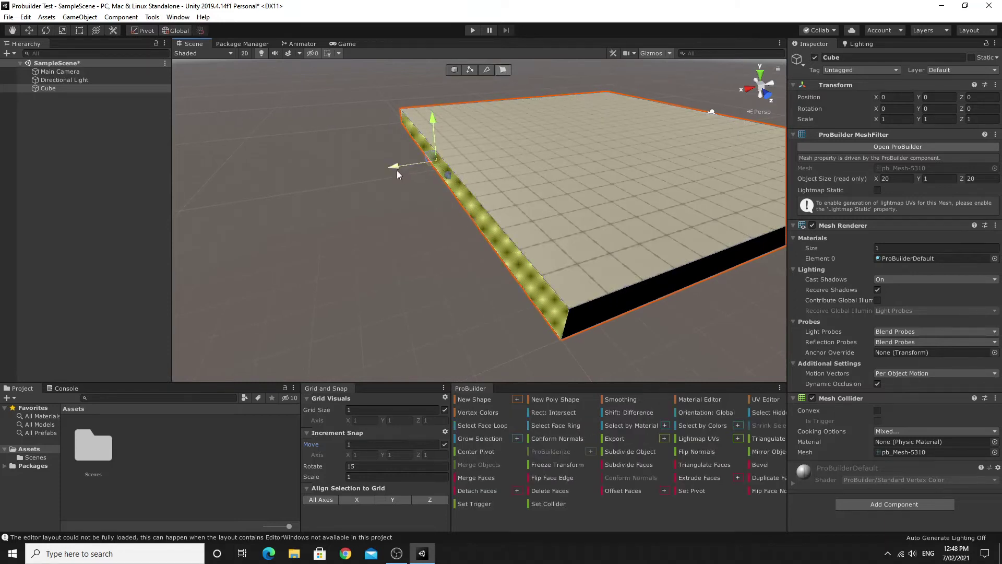
{"action": "left_click_drag", "start_coordinate": [398, 171], "coordinate": [392, 173]}
{"action": "left_click", "coordinate": [328, 496]}
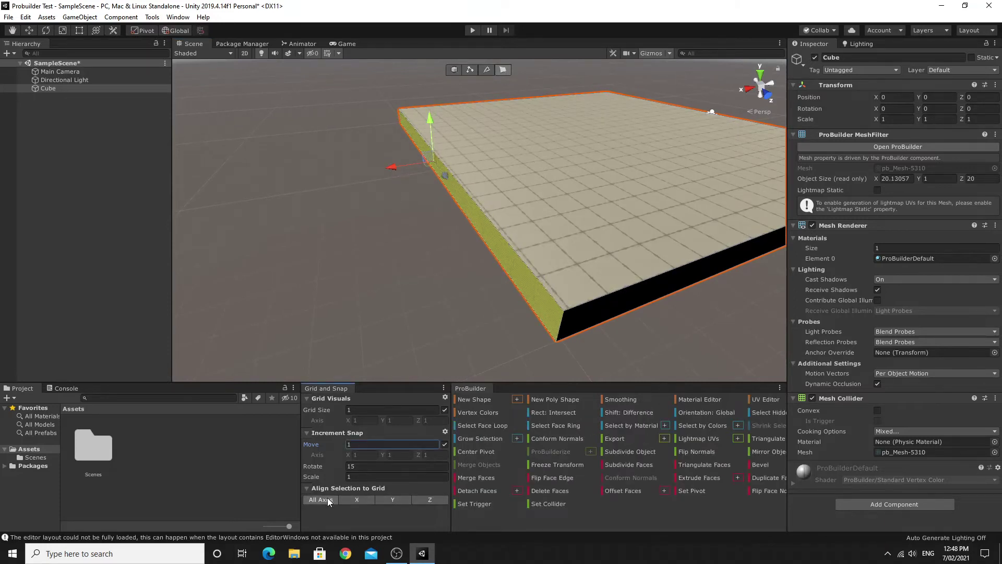
{"action": "right_click_drag", "start_coordinate": [430, 306], "coordinate": [455, 299]}
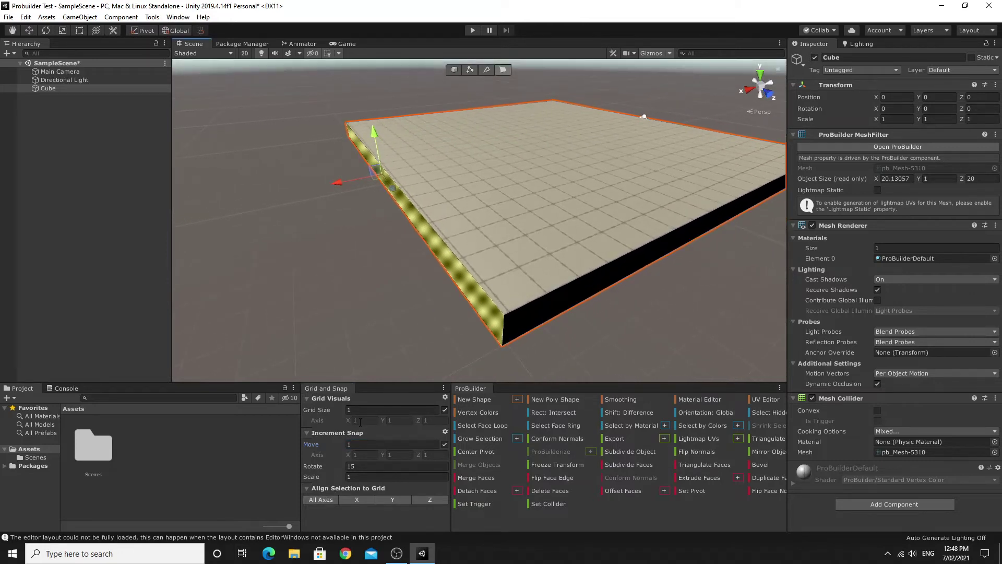
{"action": "key", "text": "ctrl+z"}
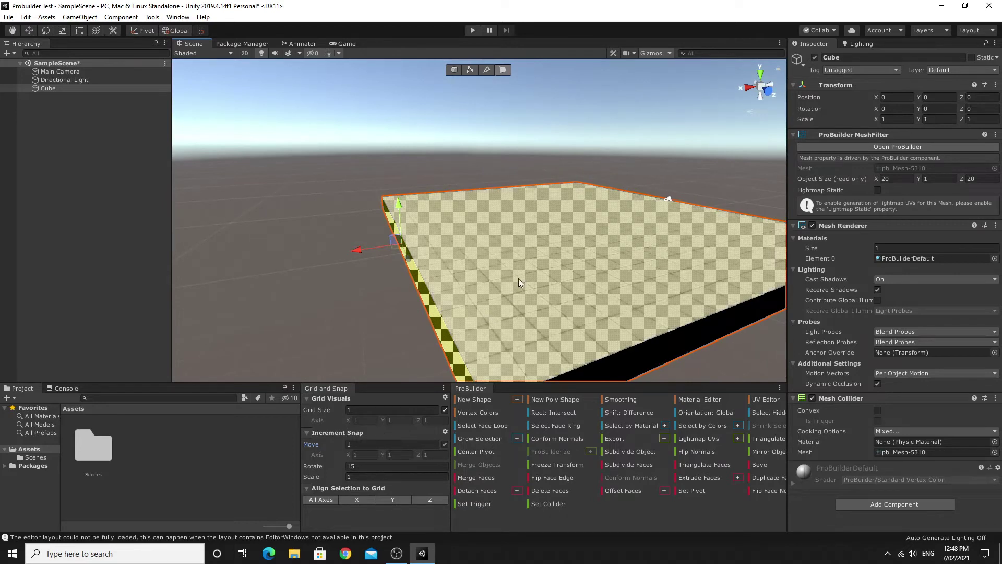
Step: Return to object selection mode, open the new shape settings and dock the Shape Tool window beside Grid and Snap
{"action": "left_click", "coordinate": [452, 71]}
{"action": "right_click_drag", "start_coordinate": [544, 241], "coordinate": [517, 240]}
{"action": "right_click_drag", "start_coordinate": [660, 230], "coordinate": [565, 313]}
{"action": "left_click", "coordinate": [516, 399]}
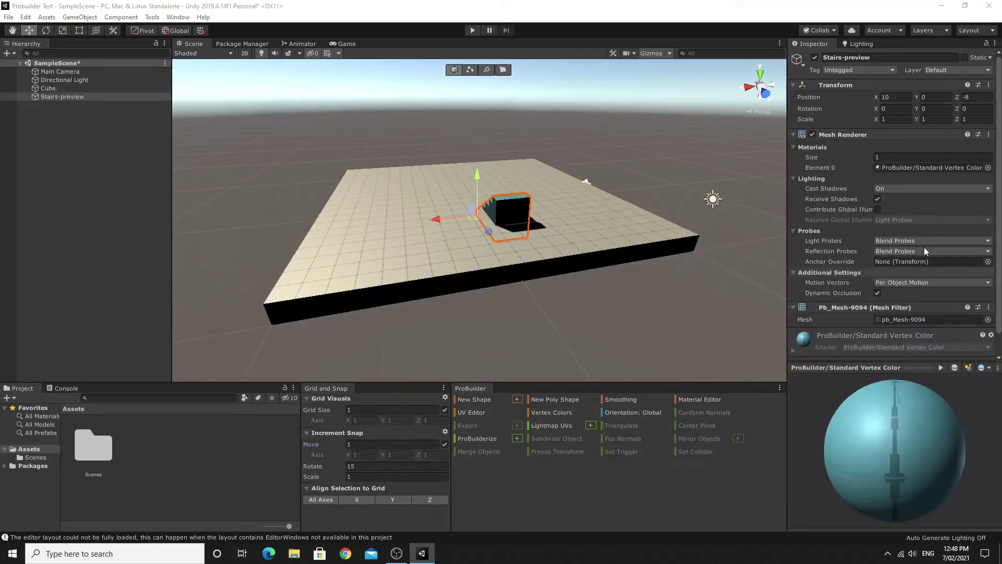
{"action": "left_click_drag", "start_coordinate": [191, 272], "coordinate": [280, 418]}
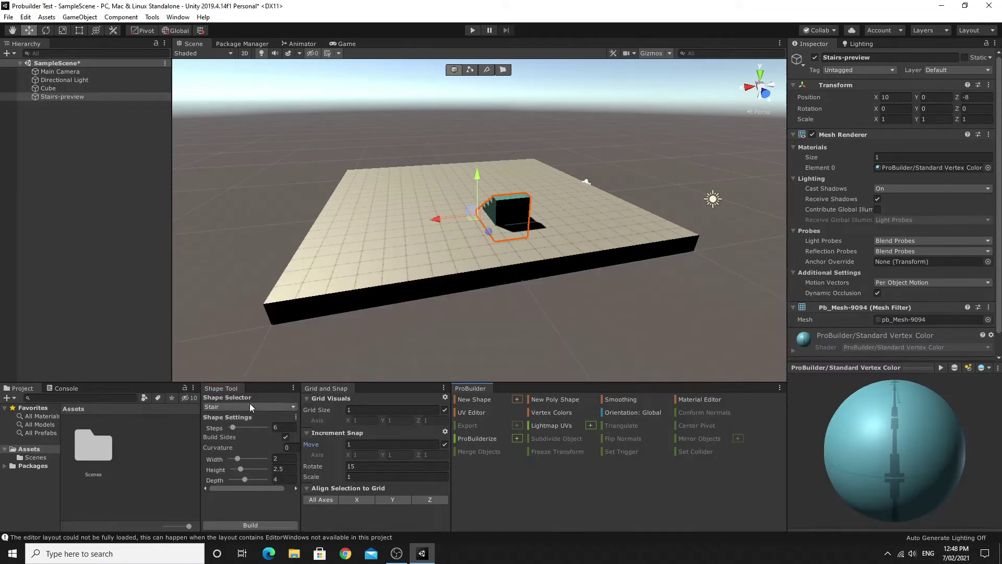
{"action": "right_click_drag", "start_coordinate": [410, 242], "coordinate": [460, 242]}
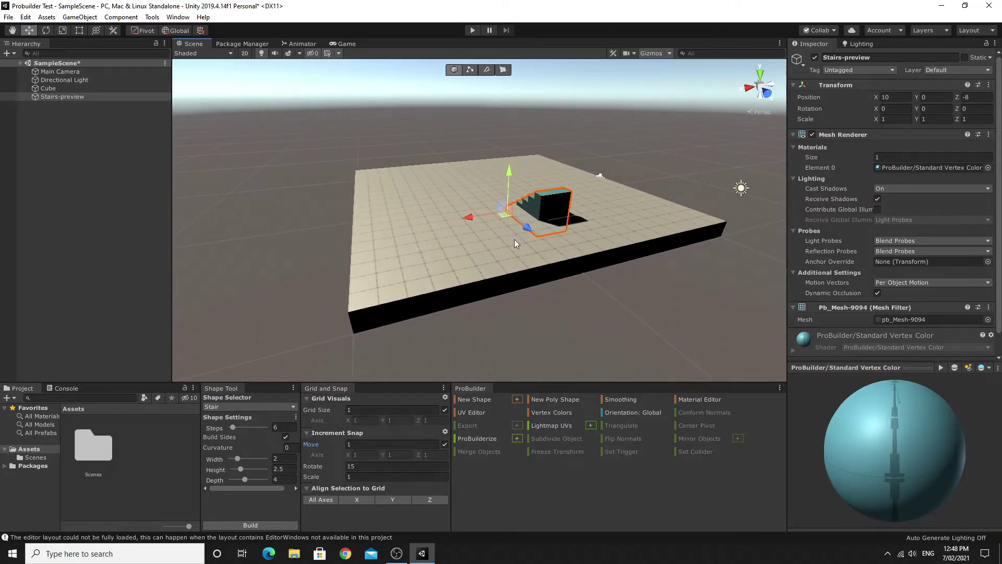
Step: Choose the Cube shape, set its size to Y 4 and Z 1, keep X at 20, and build it as a wall
{"action": "left_click", "coordinate": [223, 407]}
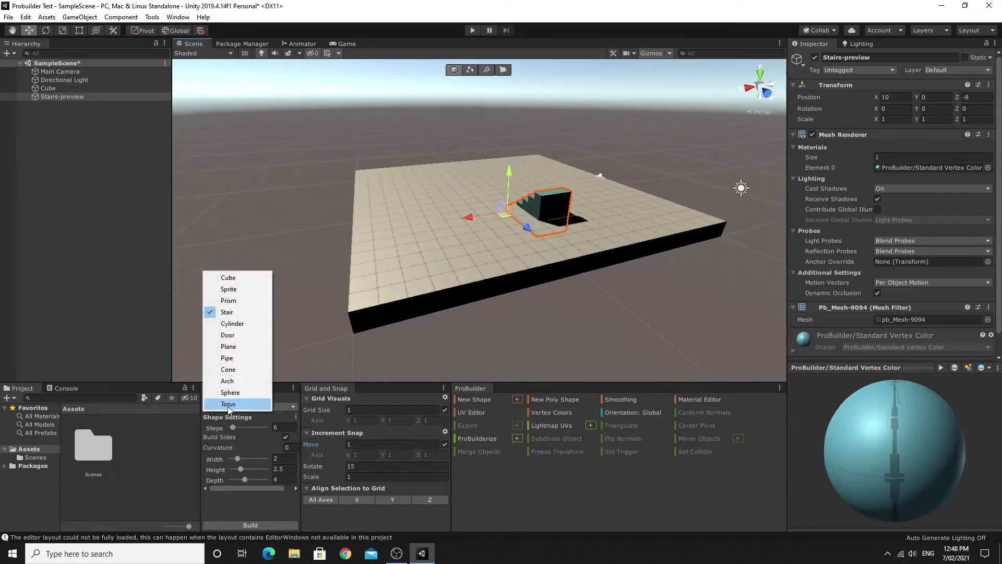
{"action": "left_click", "coordinate": [236, 281]}
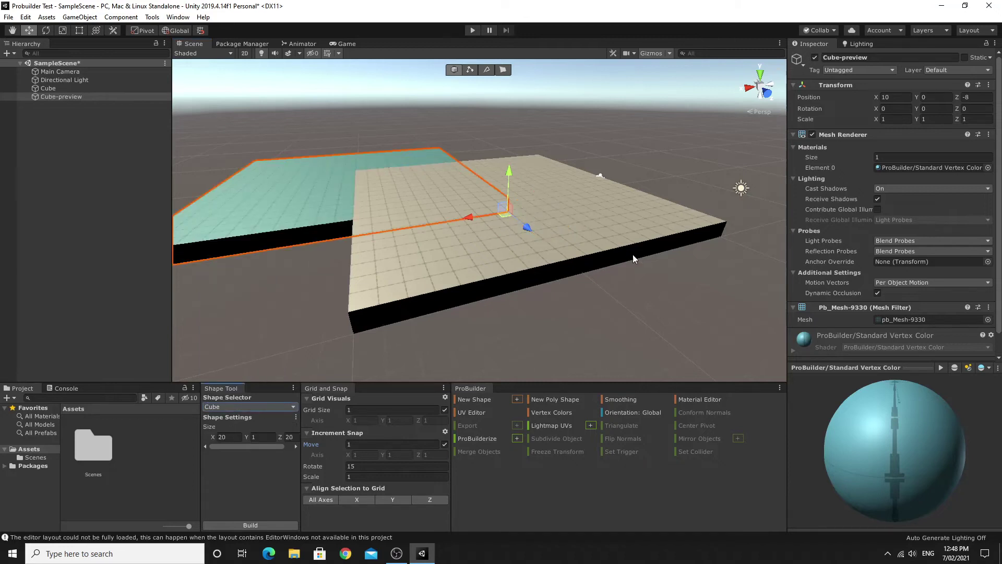
{"action": "left_click", "coordinate": [232, 437]}
{"action": "left_click", "coordinate": [265, 436]}
{"action": "type", "text": "4"}
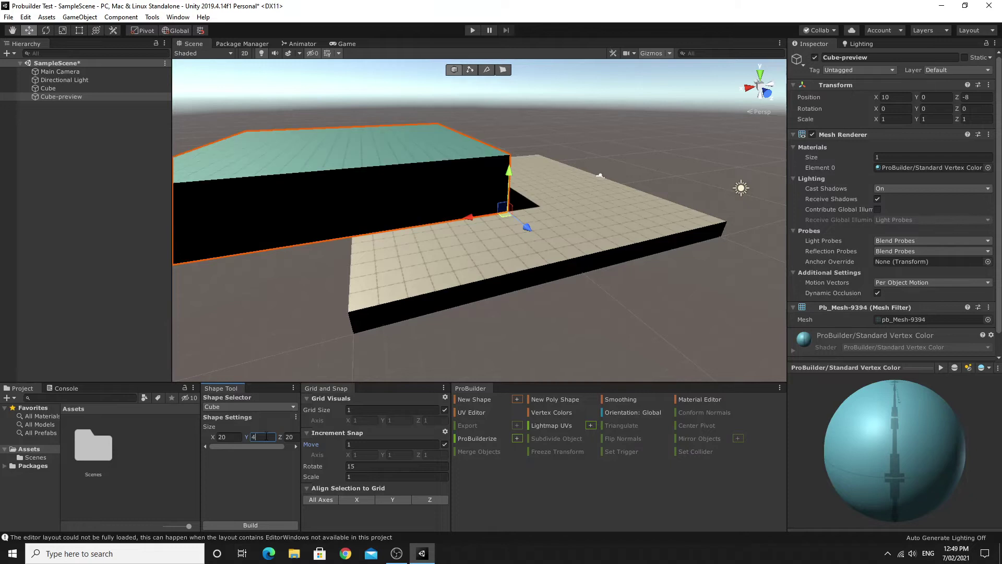
{"action": "left_click", "coordinate": [294, 437]}
{"action": "type", "text": "1"}
{"action": "key", "text": "Return"}
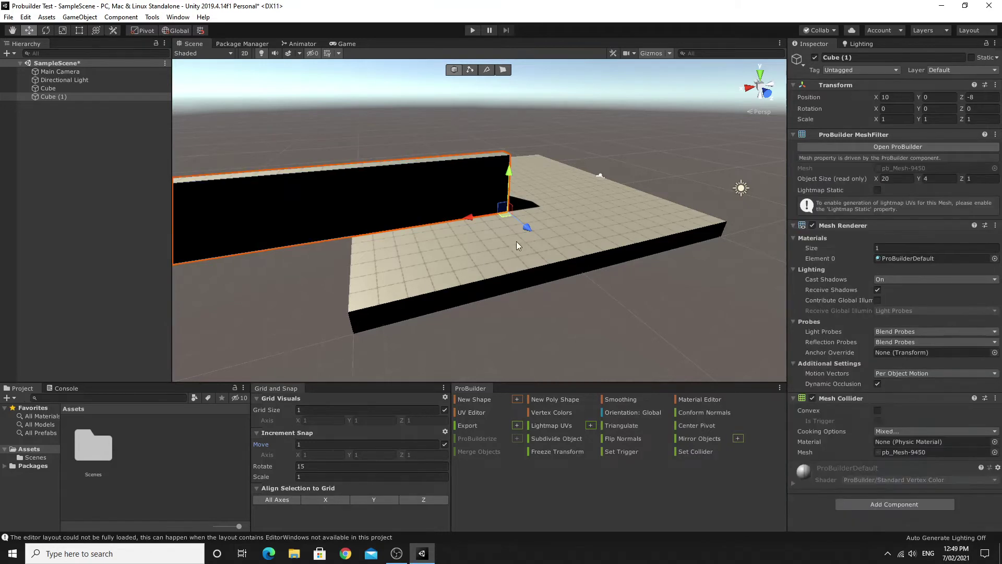
Step: Move the new wall along the grid to X 0 and Z -20, lining it up with the slab's edge
{"action": "left_click_drag", "start_coordinate": [528, 230], "coordinate": [464, 162]}
{"action": "left_click_drag", "start_coordinate": [497, 246], "coordinate": [437, 335], "text": "alt"}
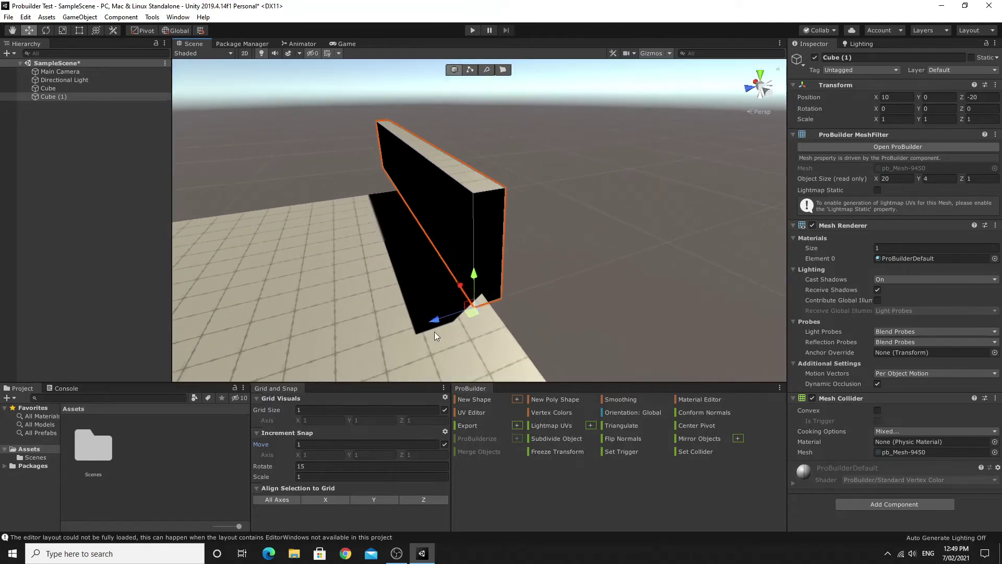
{"action": "left_click_drag", "start_coordinate": [456, 288], "coordinate": [522, 385]}
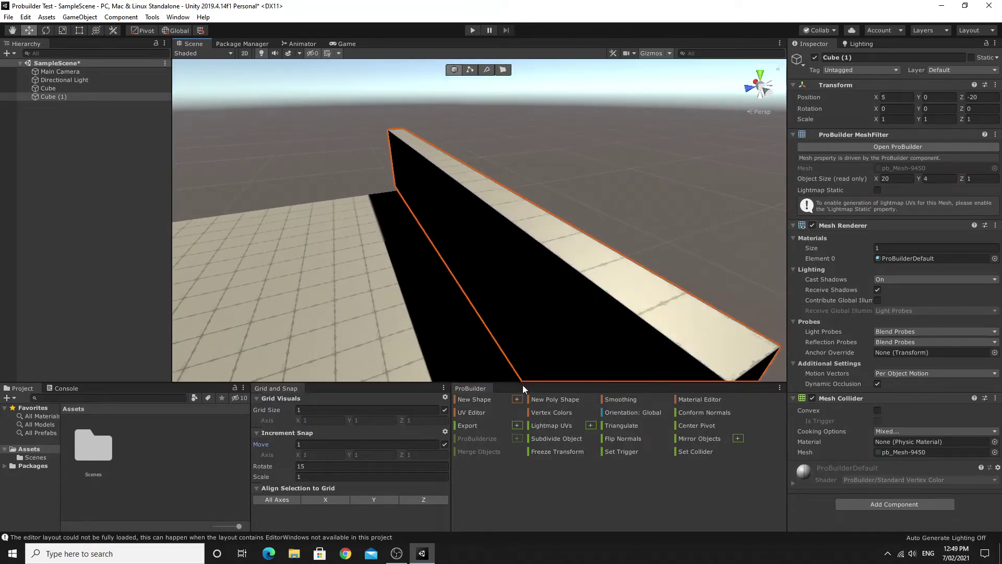
{"action": "left_click_drag", "start_coordinate": [542, 344], "coordinate": [474, 268], "text": "alt"}
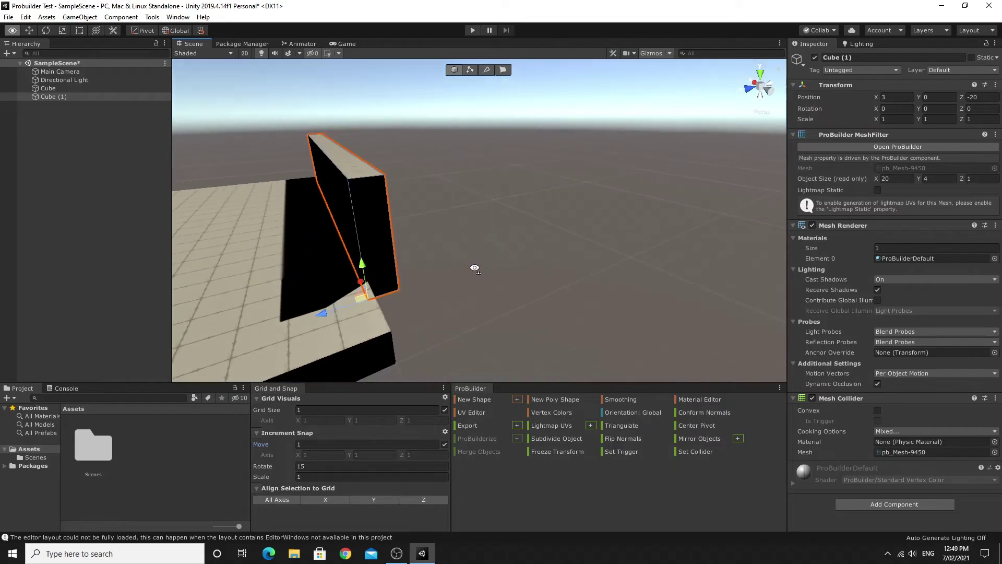
{"action": "left_click_drag", "start_coordinate": [360, 288], "coordinate": [385, 331]}
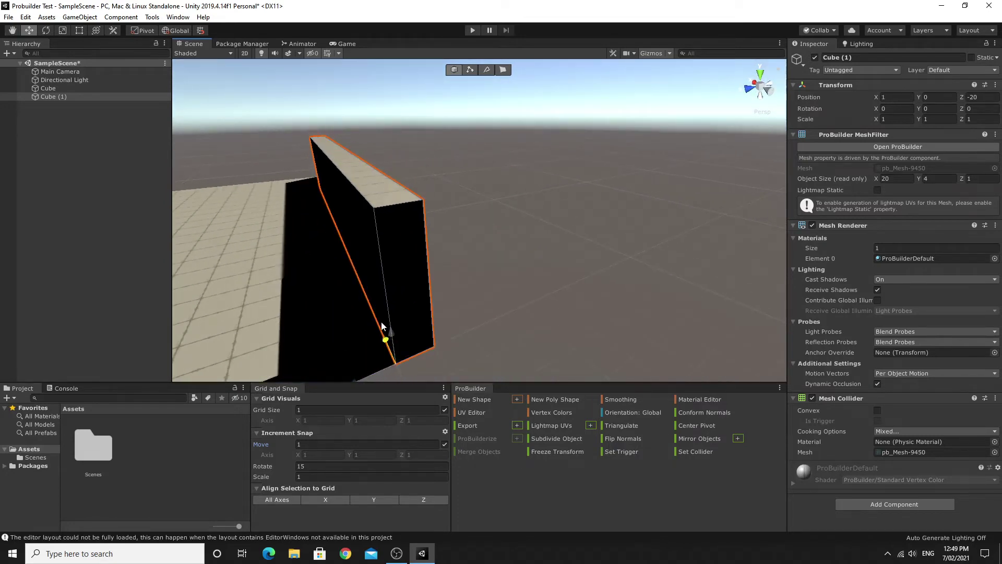
{"action": "mouse_move", "coordinate": [548, 292]}
{"action": "left_mouse_down", "text": "alt"}
{"action": "mouse_move", "coordinate": [426, 330]}
{"action": "mouse_move", "coordinate": [543, 342]}
{"action": "mouse_move", "coordinate": [543, 279]}
{"action": "left_mouse_up", "text": "alt"}
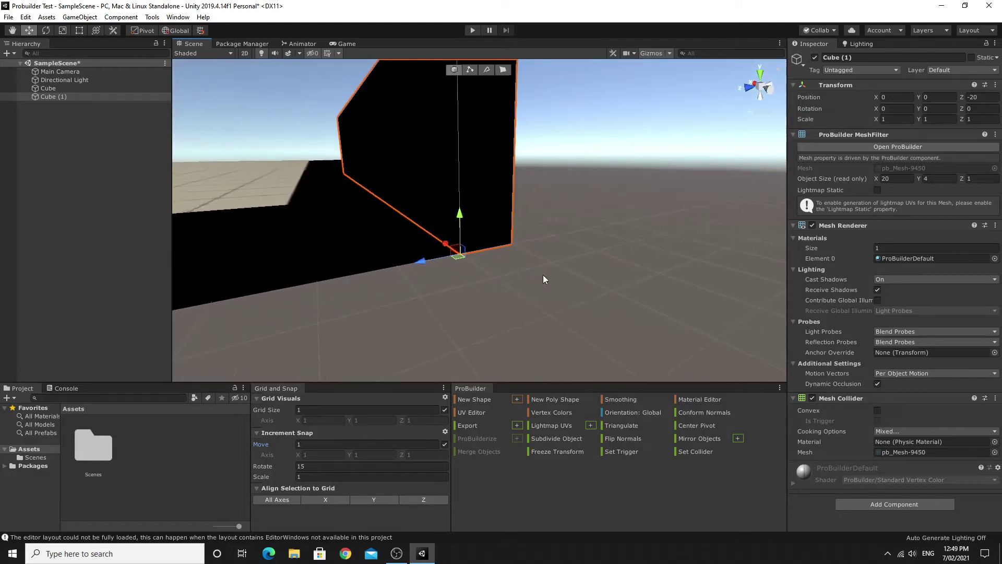
Step: Shift the wall out to Z -21, and use vertex snapping to pull its corner back to Z -20
{"action": "left_click_drag", "start_coordinate": [422, 260], "coordinate": [466, 255]}
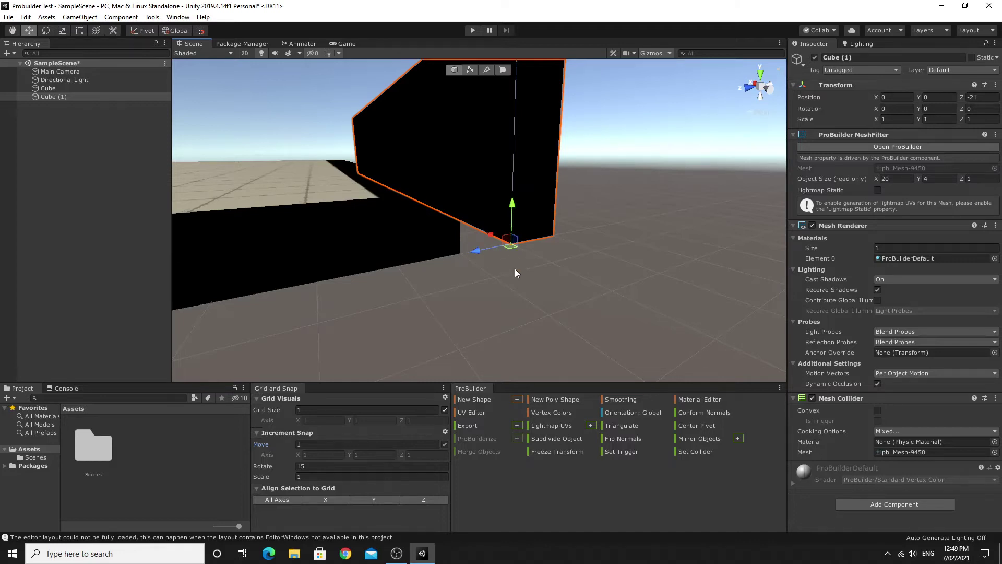
{"action": "key", "text": "shift"}
{"action": "key", "text": "v"}
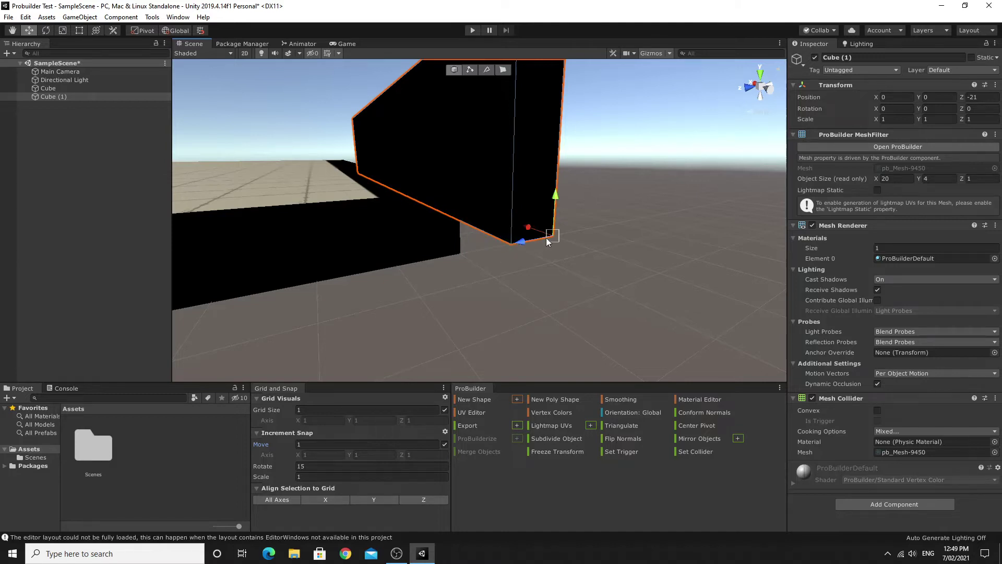
{"action": "left_click_drag", "start_coordinate": [512, 229], "coordinate": [457, 251]}
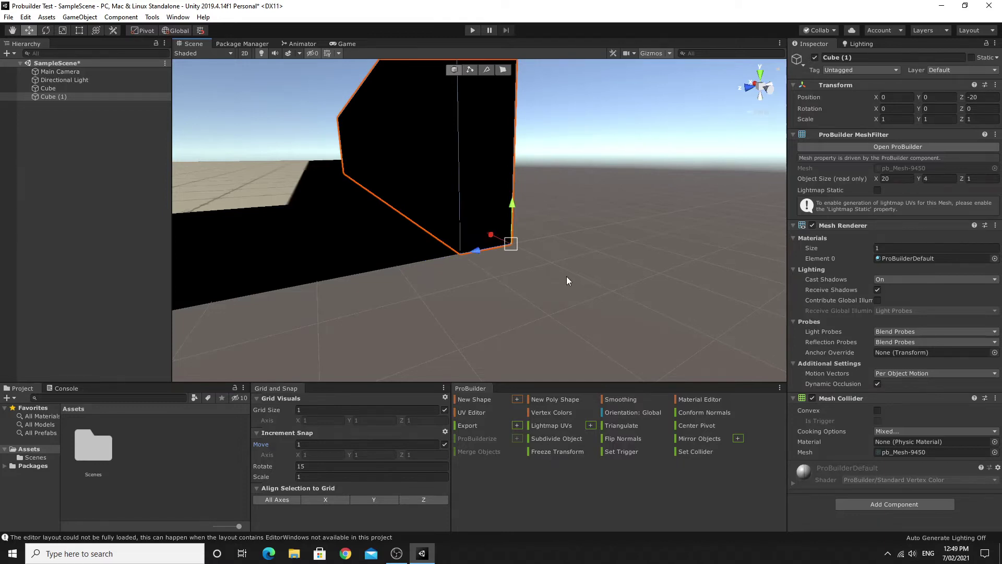
Step: Open the Lighting settings and generate the scene's lighting
{"action": "left_click_drag", "start_coordinate": [571, 277], "coordinate": [584, 230], "text": "alt"}
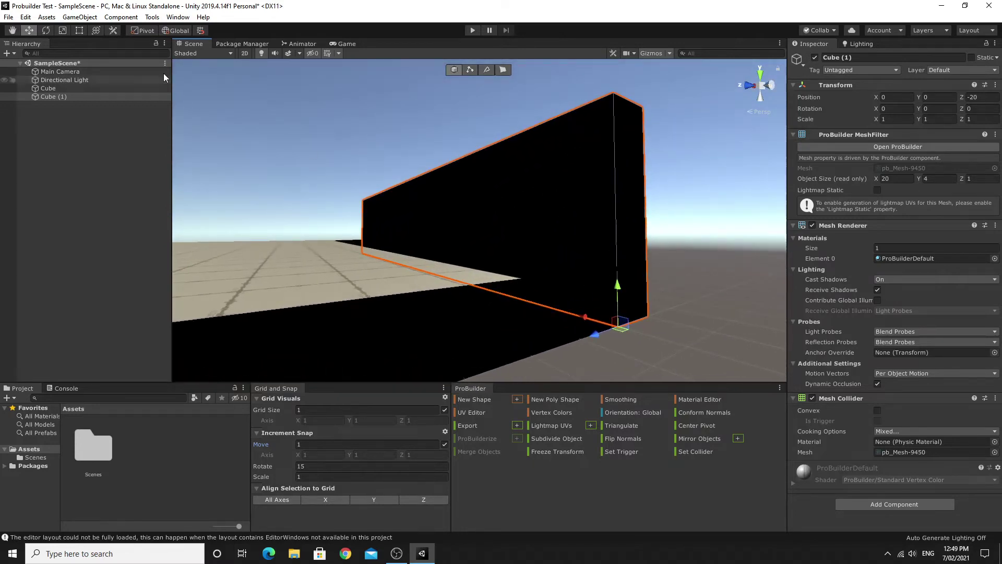
{"action": "left_click", "coordinate": [176, 18]}
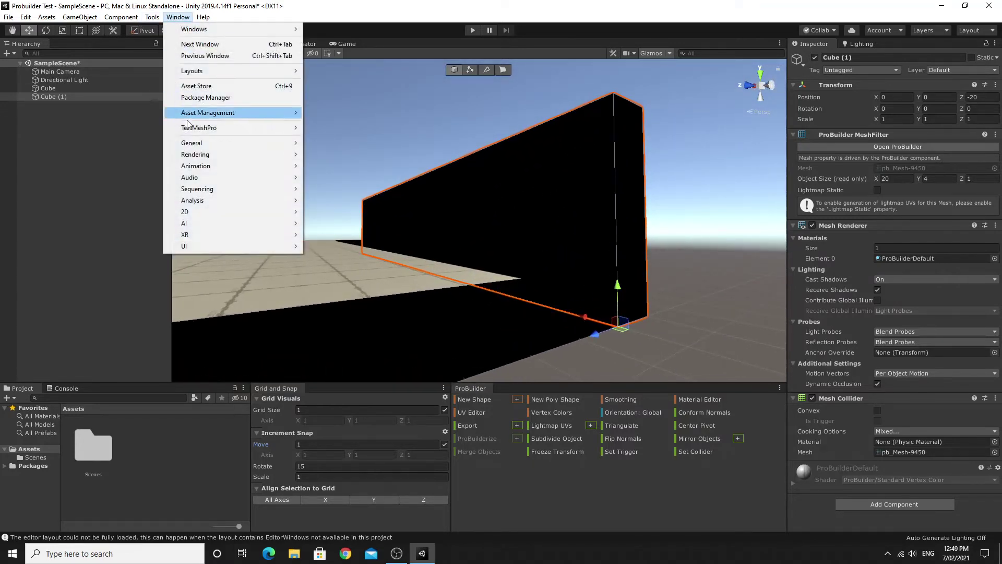
{"action": "mouse_move", "coordinate": [195, 155]}
{"action": "left_click", "coordinate": [334, 155]}
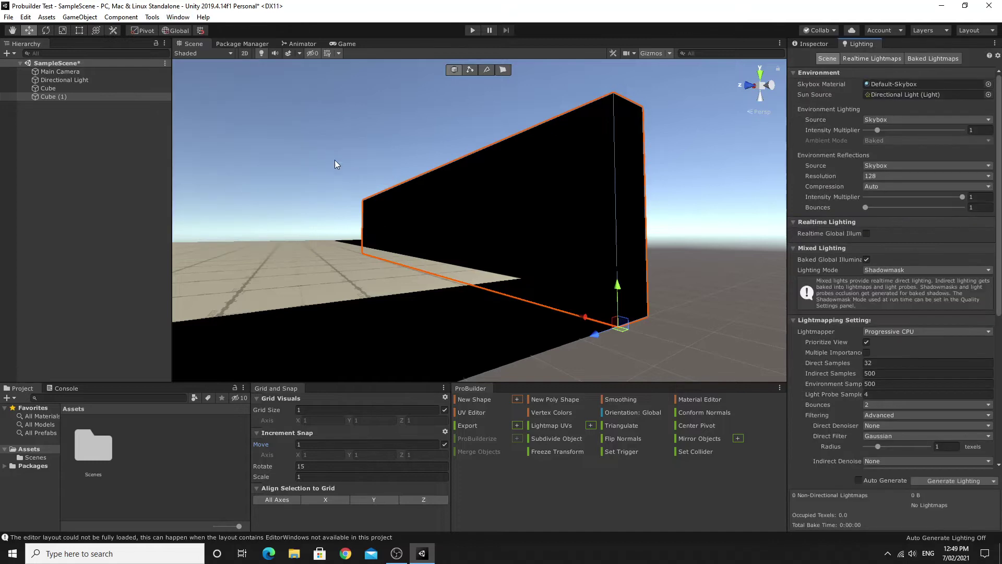
{"action": "left_click", "coordinate": [937, 482]}
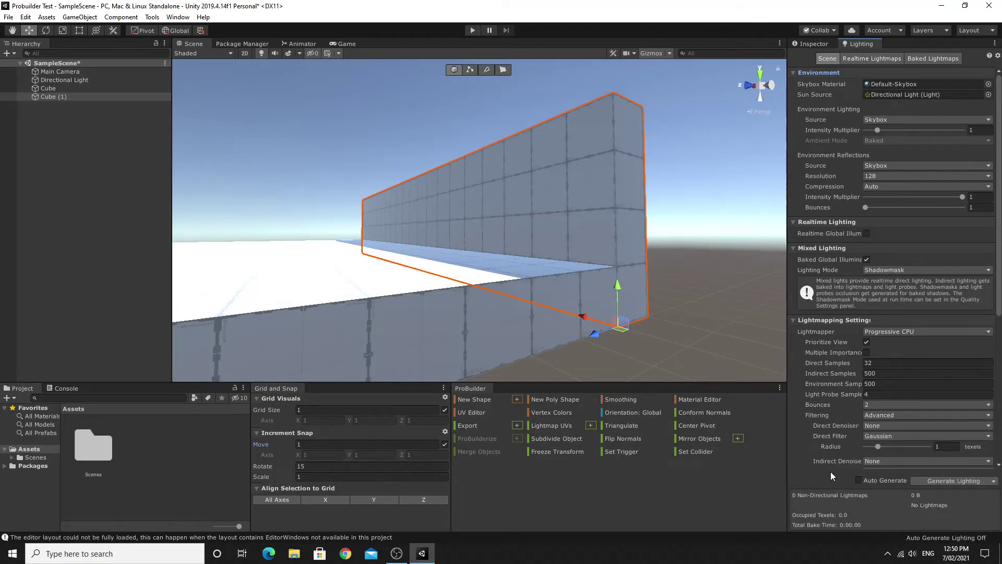
Step: Select the slab's long side face in face selection mode, and try moving it inward by one unit and back out
{"action": "left_click_drag", "start_coordinate": [679, 313], "coordinate": [99, 299], "text": "alt"}
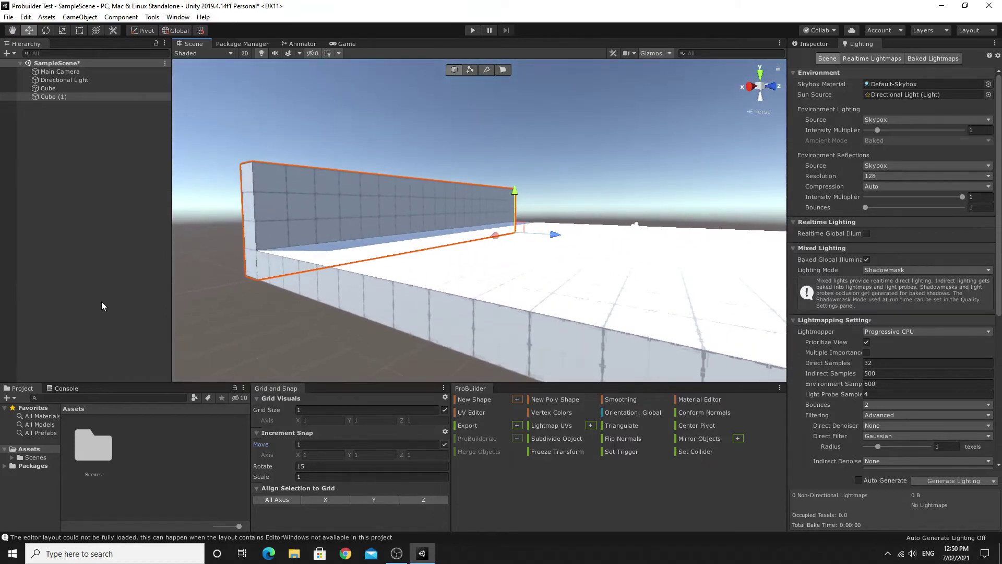
{"action": "right_click_drag", "start_coordinate": [535, 261], "coordinate": [473, 311]}
{"action": "left_click", "coordinate": [465, 313]}
{"action": "left_click_drag", "start_coordinate": [517, 280], "coordinate": [480, 287], "text": "alt"}
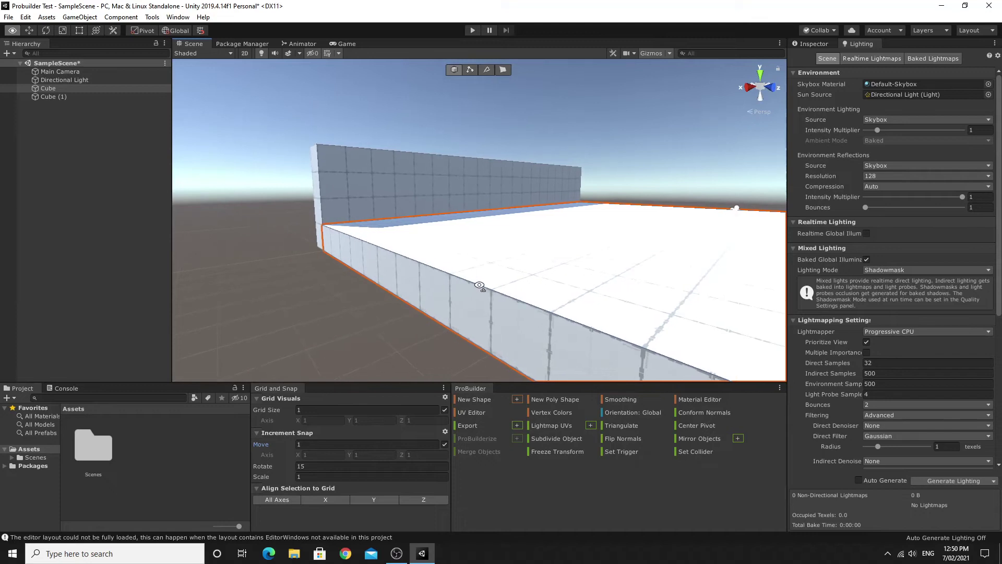
{"action": "left_click_drag", "start_coordinate": [532, 284], "coordinate": [544, 300], "text": "alt"}
{"action": "left_click", "coordinate": [502, 70]}
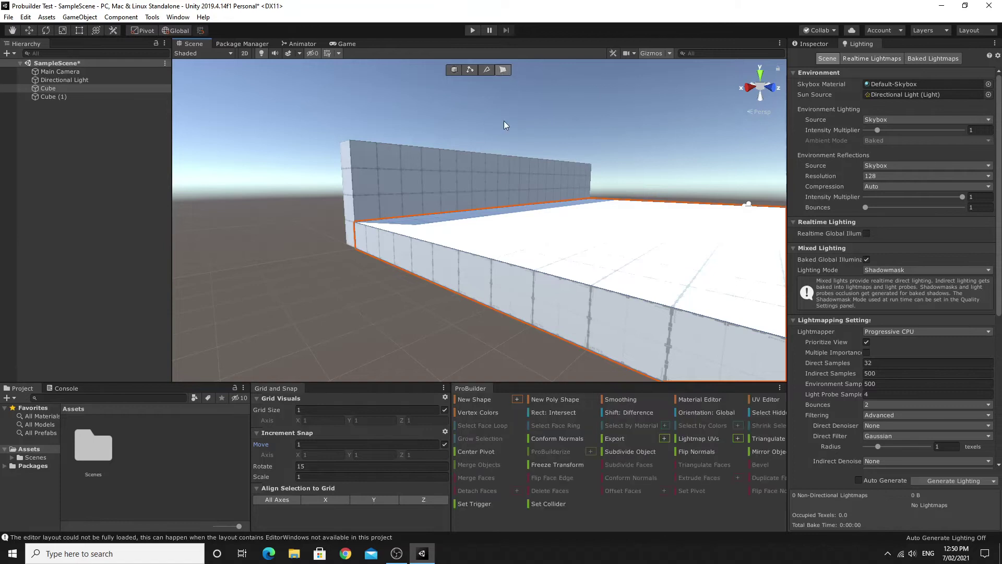
{"action": "left_click", "coordinate": [497, 283]}
{"action": "left_click_drag", "start_coordinate": [497, 283], "coordinate": [502, 305], "text": "alt"}
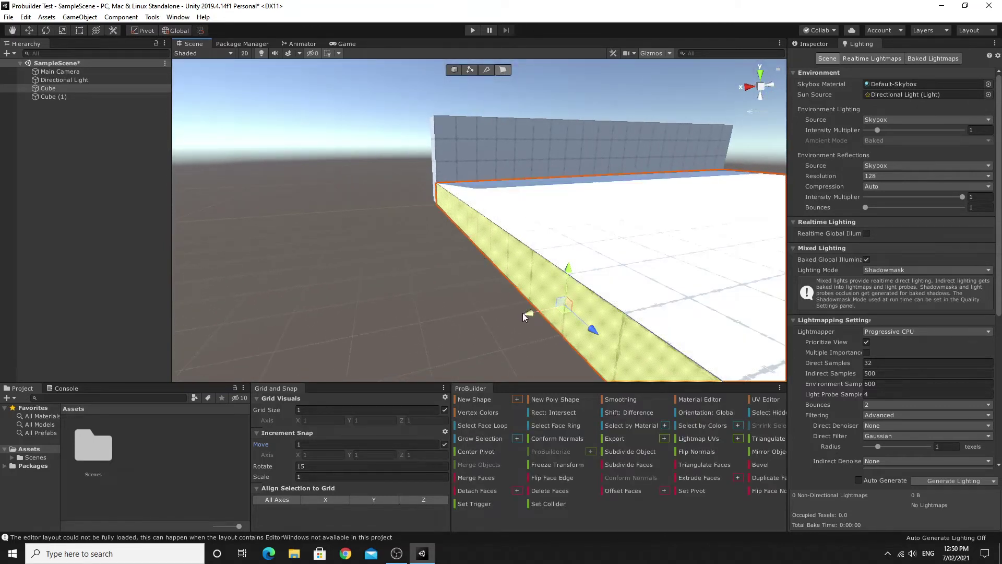
{"action": "left_click_drag", "start_coordinate": [526, 312], "coordinate": [557, 306]}
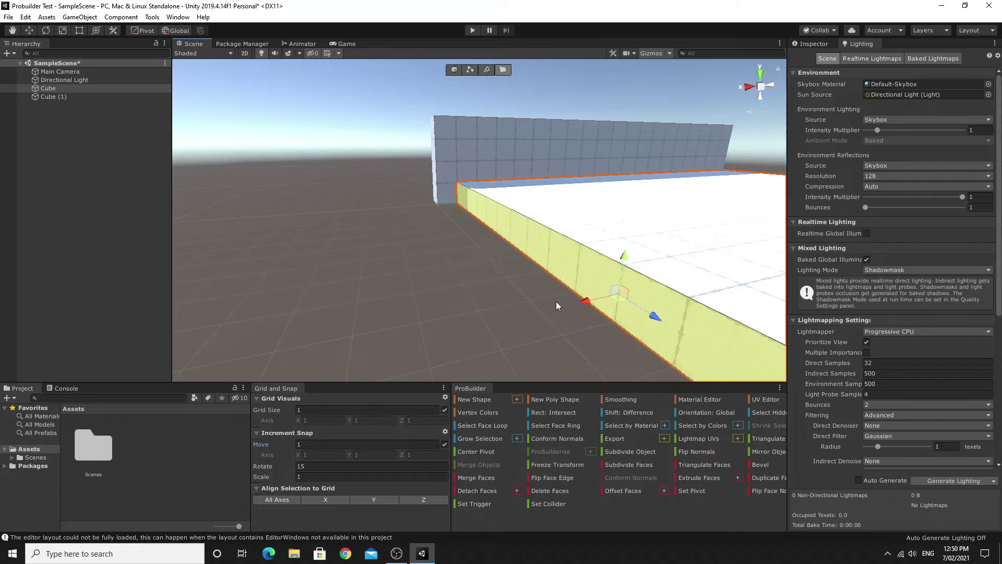
{"action": "left_click_drag", "start_coordinate": [582, 301], "coordinate": [555, 312]}
Step: Extrude the slab's selected side face outward by one grid unit
{"action": "right_click_drag", "start_coordinate": [490, 278], "coordinate": [484, 284]}
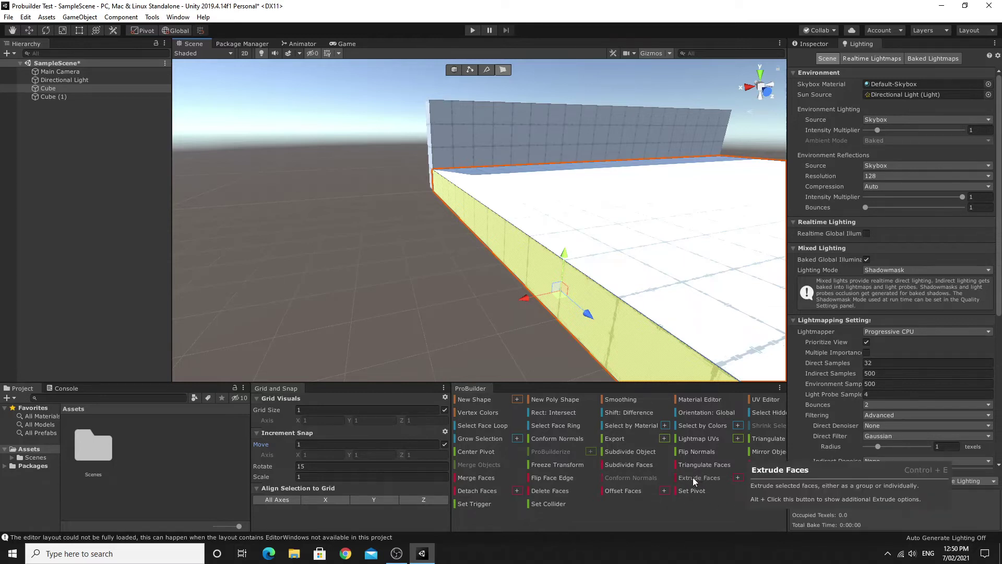
{"action": "right_click_drag", "start_coordinate": [559, 346], "coordinate": [570, 287]}
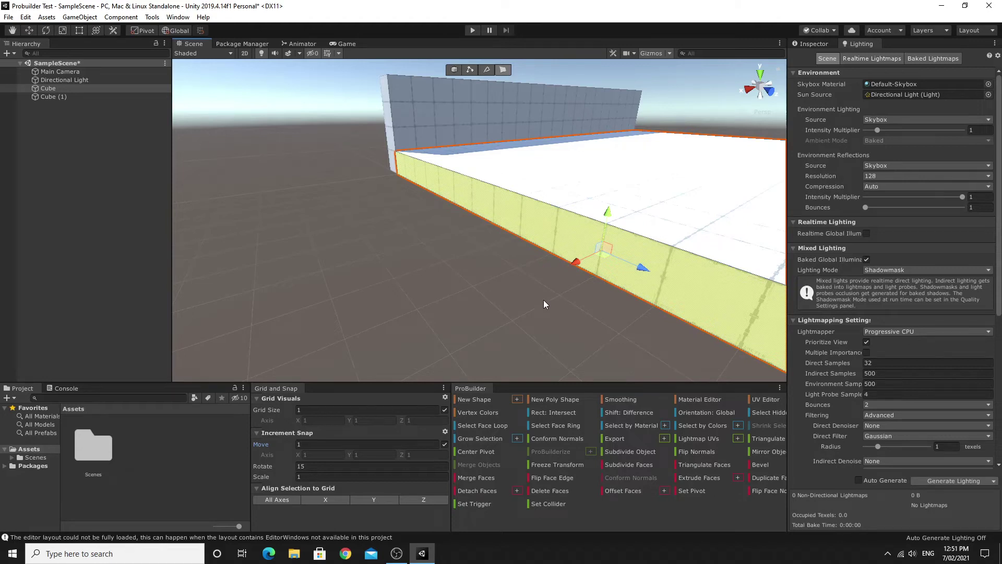
{"action": "right_click_drag", "start_coordinate": [600, 313], "coordinate": [578, 320]}
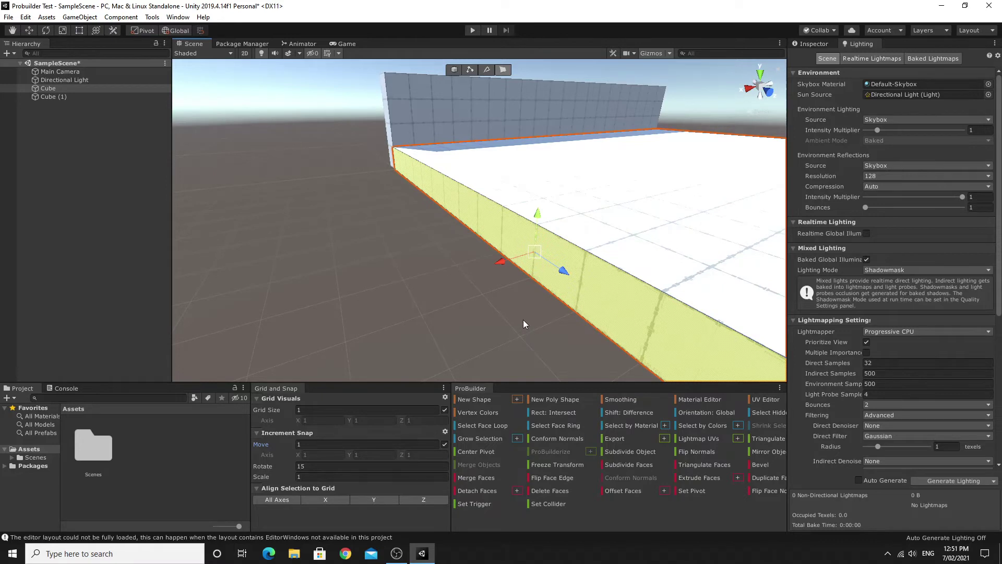
{"action": "left_click_drag", "start_coordinate": [501, 262], "coordinate": [453, 280], "text": "shift"}
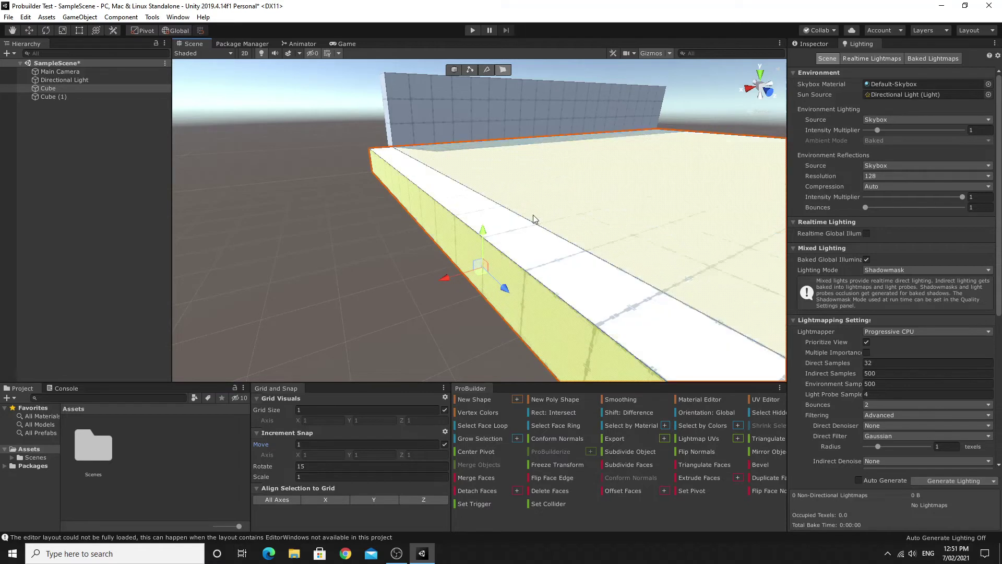
Step: Raise the extruded strip's top face into a wall, making the object about 4 units high, and return to object selection mode
{"action": "left_click", "coordinate": [471, 70]}
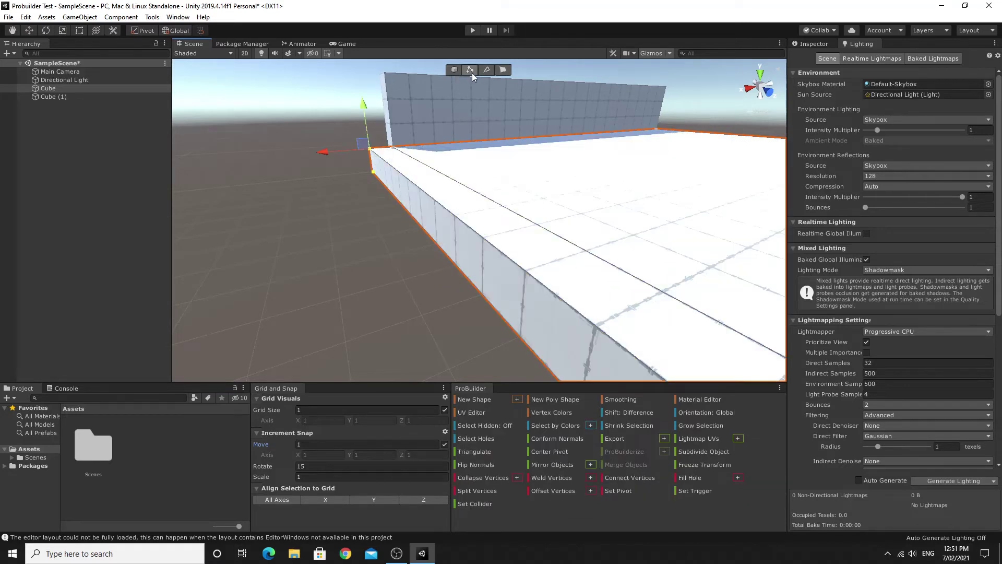
{"action": "left_click_drag", "start_coordinate": [501, 233], "coordinate": [506, 299], "text": "alt"}
{"action": "left_click", "coordinate": [503, 70]}
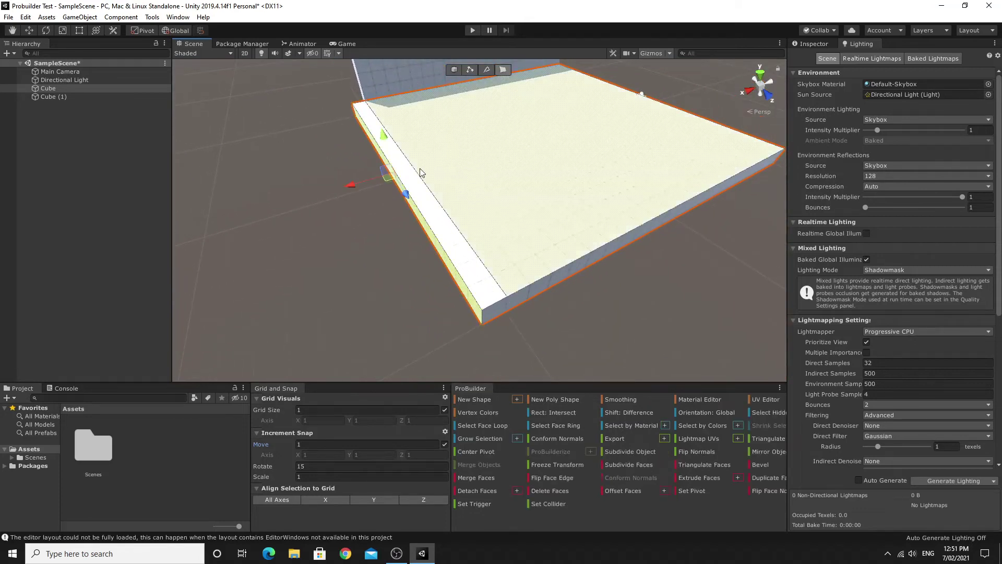
{"action": "left_click_drag", "start_coordinate": [555, 221], "coordinate": [437, 166], "text": "alt"}
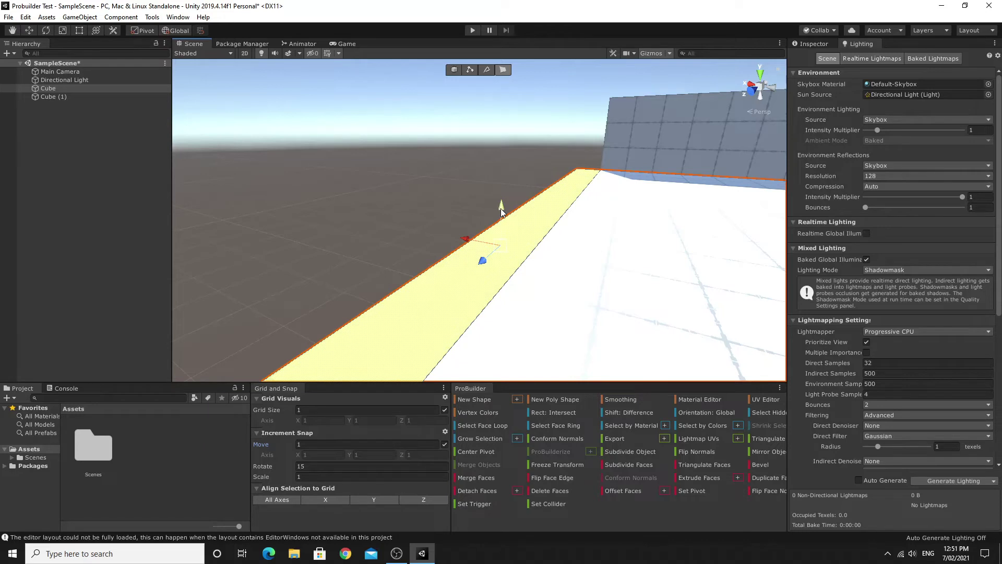
{"action": "left_click_drag", "start_coordinate": [501, 211], "coordinate": [507, 108]}
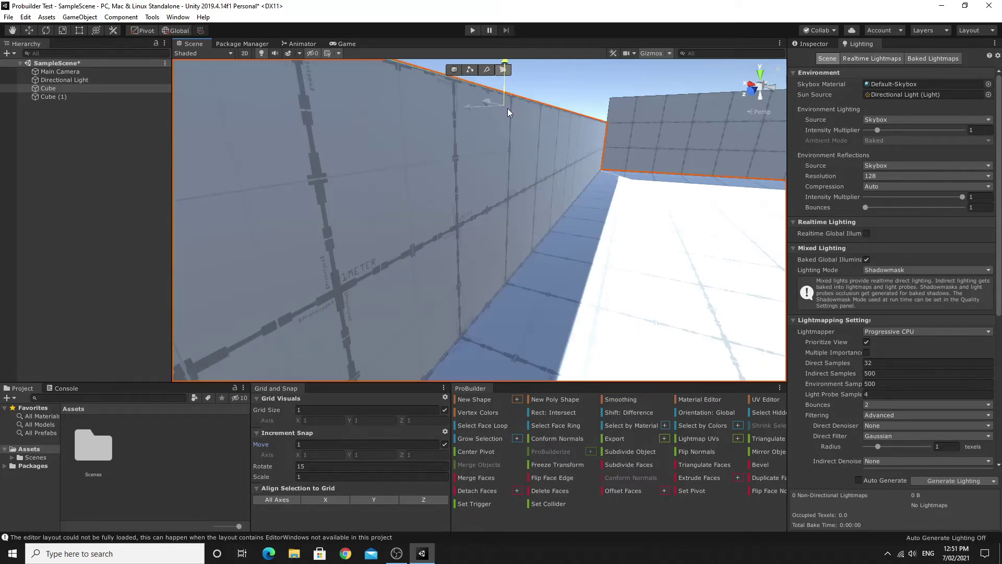
{"action": "left_click_drag", "start_coordinate": [514, 60], "coordinate": [622, 281], "text": "alt"}
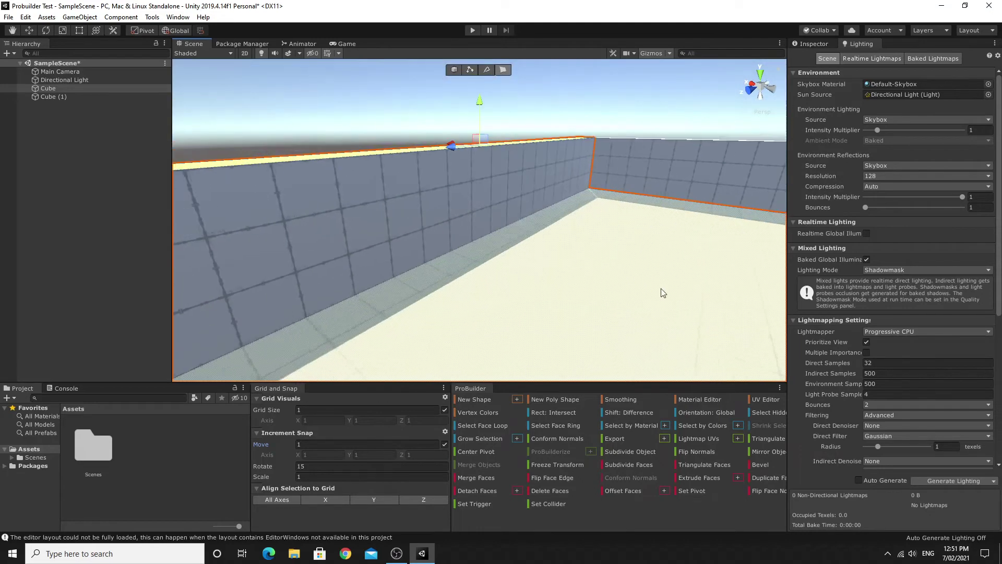
{"action": "left_click", "coordinate": [455, 71]}
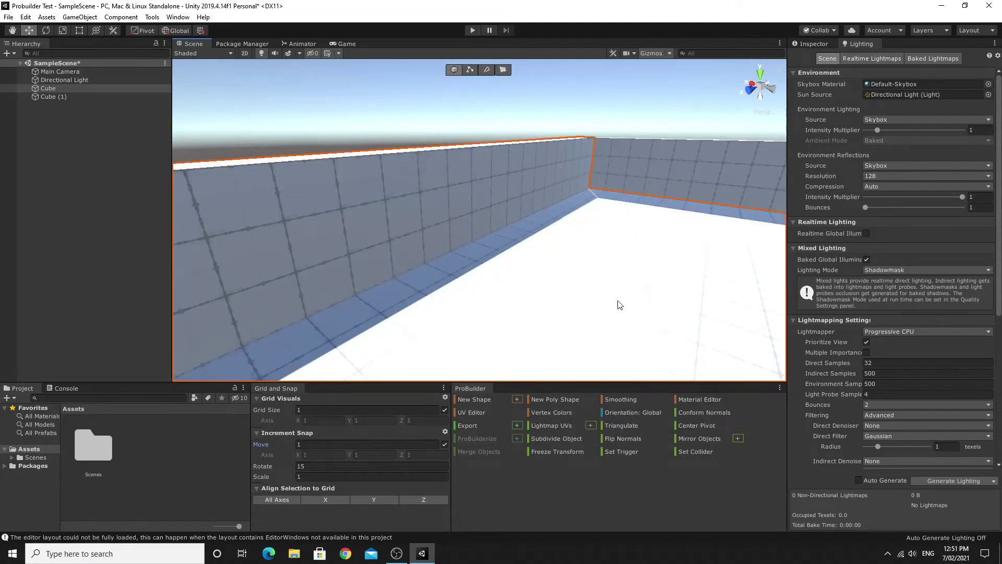
Step: Examine the corner between the two walls, selecting the slab and the separate wall object in turn to compare their extents
{"action": "left_click_drag", "start_coordinate": [611, 289], "coordinate": [563, 246], "text": "alt"}
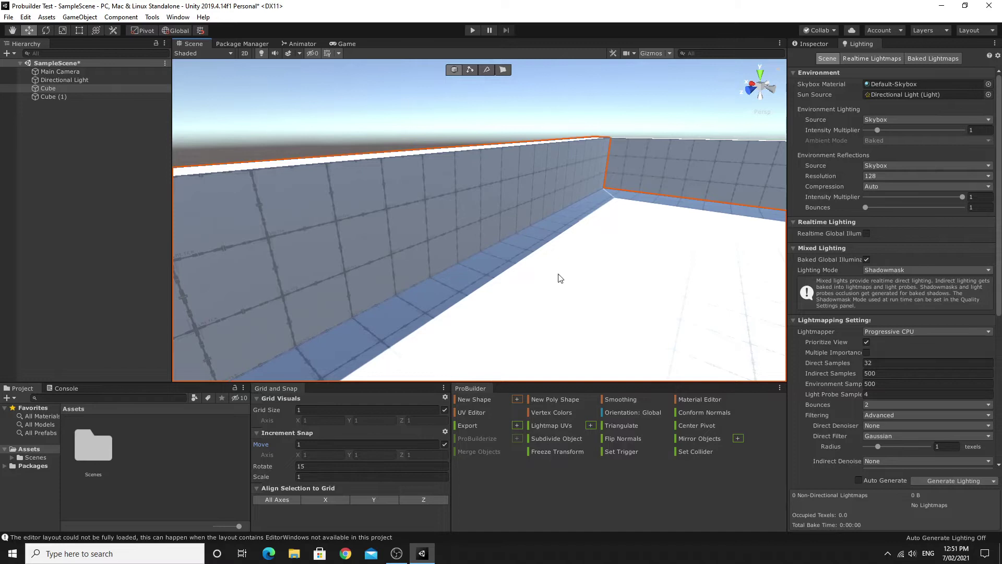
{"action": "left_click_drag", "start_coordinate": [591, 302], "coordinate": [61, 196], "text": "alt"}
{"action": "left_click", "coordinate": [635, 202]}
{"action": "left_click", "coordinate": [50, 88]}
{"action": "left_click", "coordinate": [52, 96]}
{"action": "left_click", "coordinate": [49, 89]}
{"action": "left_click", "coordinate": [50, 97]}
{"action": "left_click", "coordinate": [49, 90]}
{"action": "left_click", "coordinate": [48, 96]}
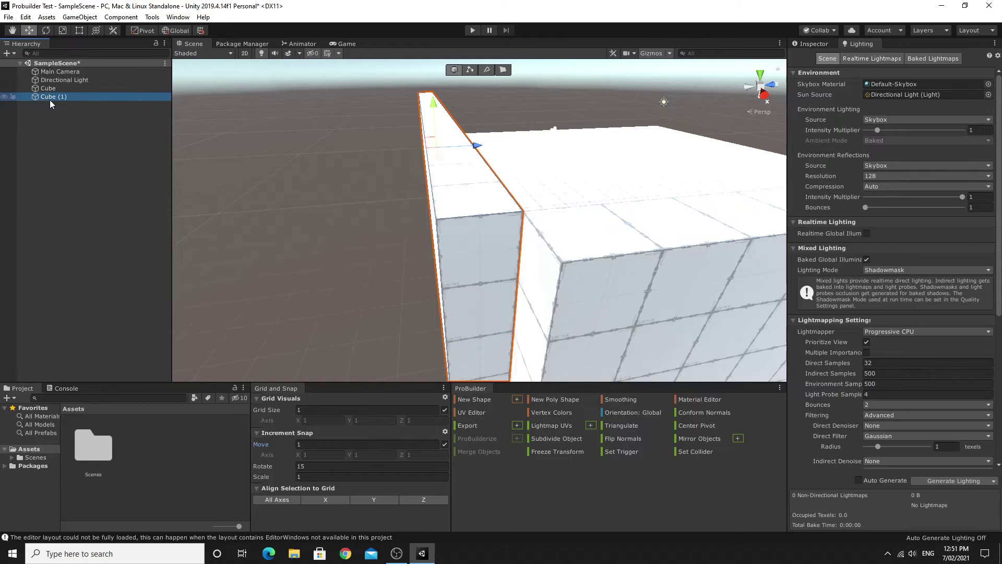
Step: Select the slab object with the extruded wall and rename it "floor"
{"action": "left_click", "coordinate": [811, 45]}
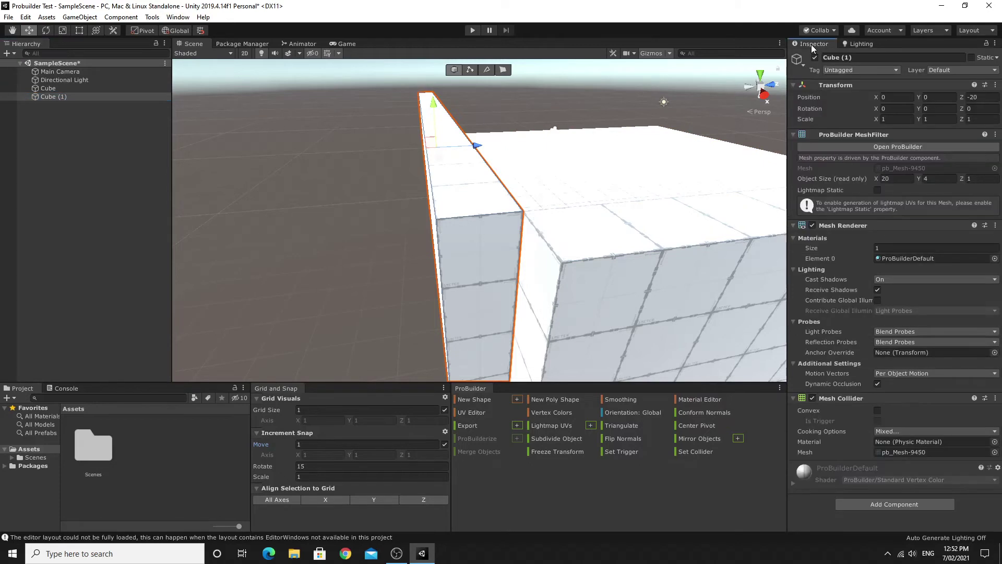
{"action": "left_click", "coordinate": [613, 172]}
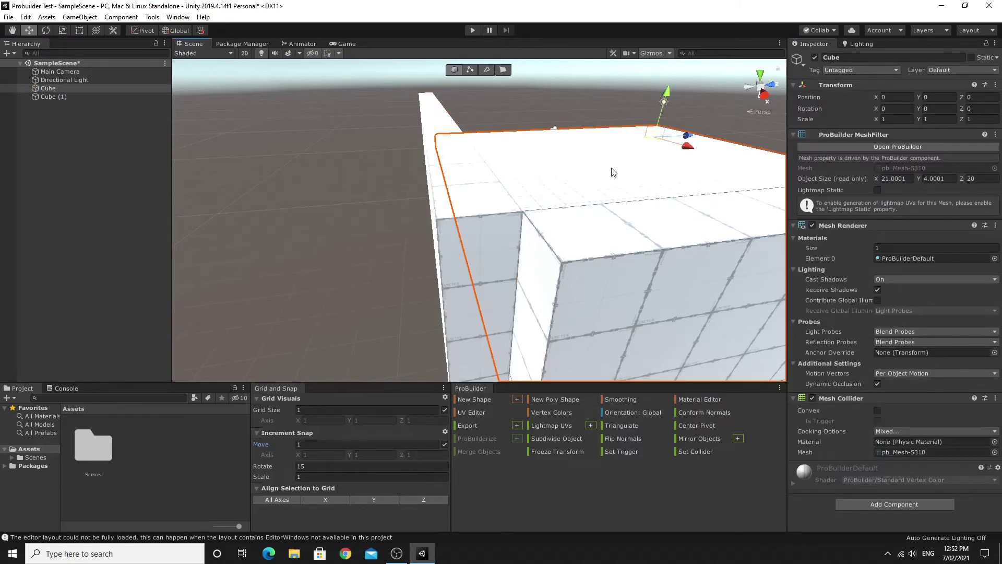
{"action": "left_click", "coordinate": [843, 58]}
{"action": "type", "text": "floor"}
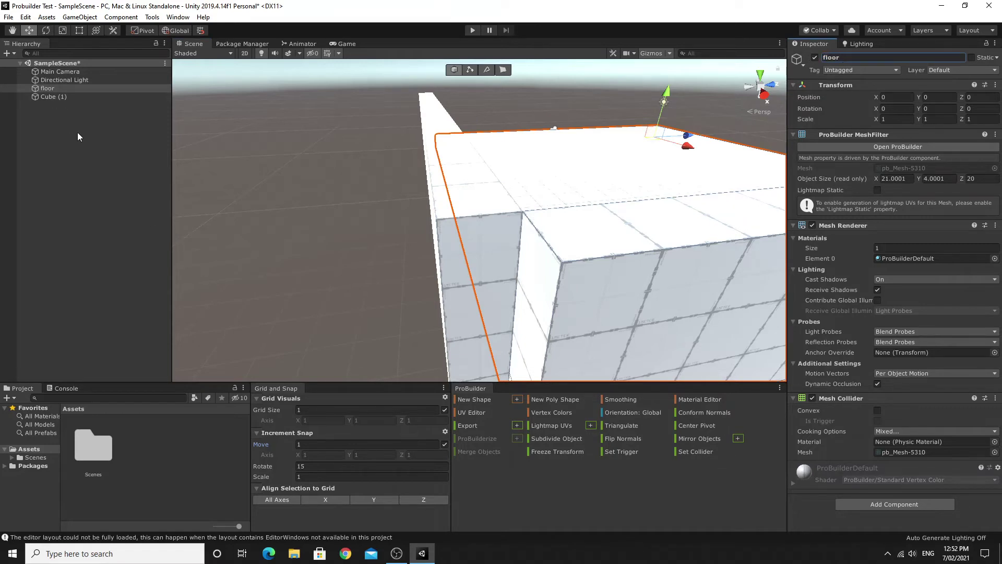
Step: With nothing selected, create an empty game object at the root of the scene
{"action": "right_click", "coordinate": [57, 124]}
{"action": "left_click", "coordinate": [49, 125]}
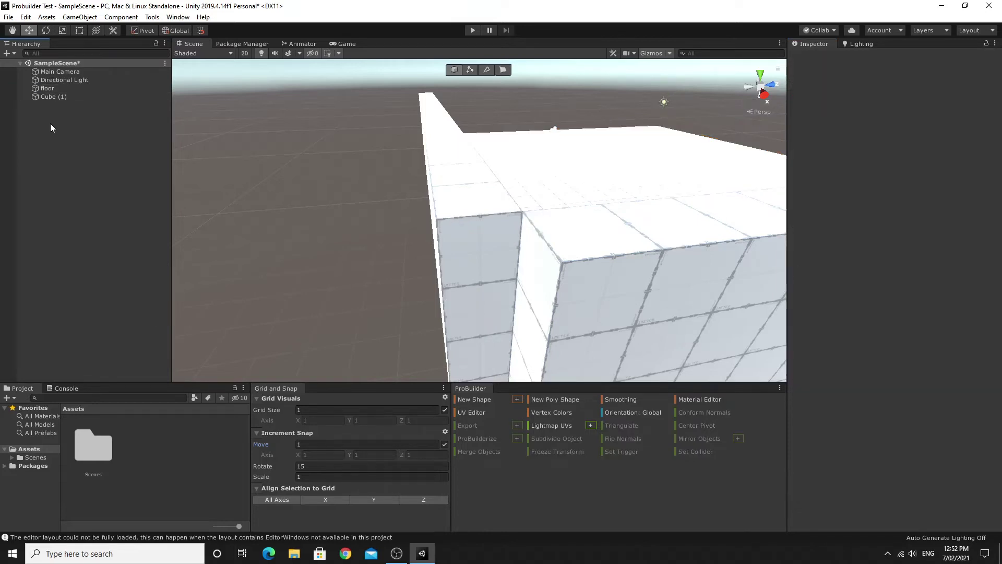
{"action": "right_click", "coordinate": [51, 122]}
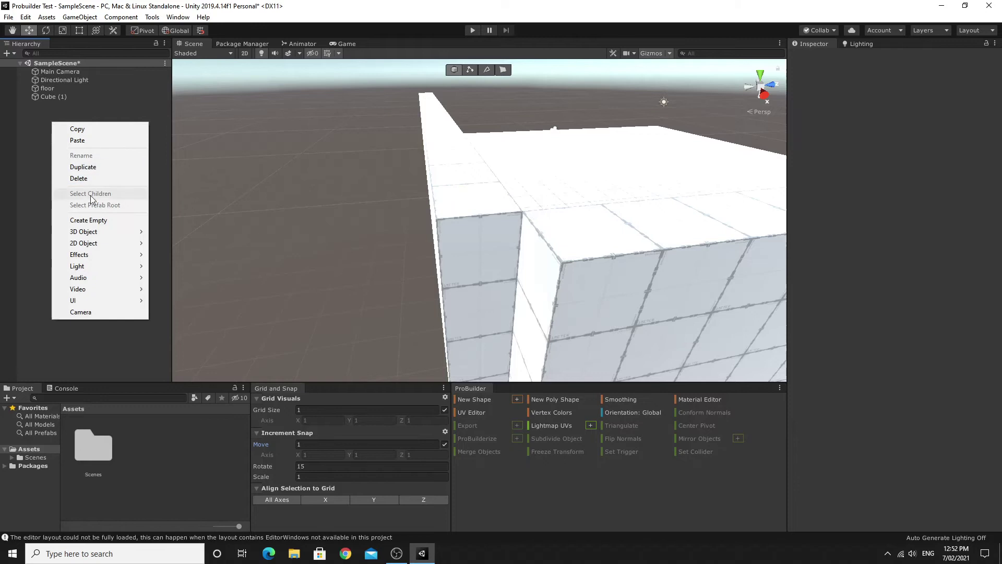
{"action": "left_click", "coordinate": [98, 220]}
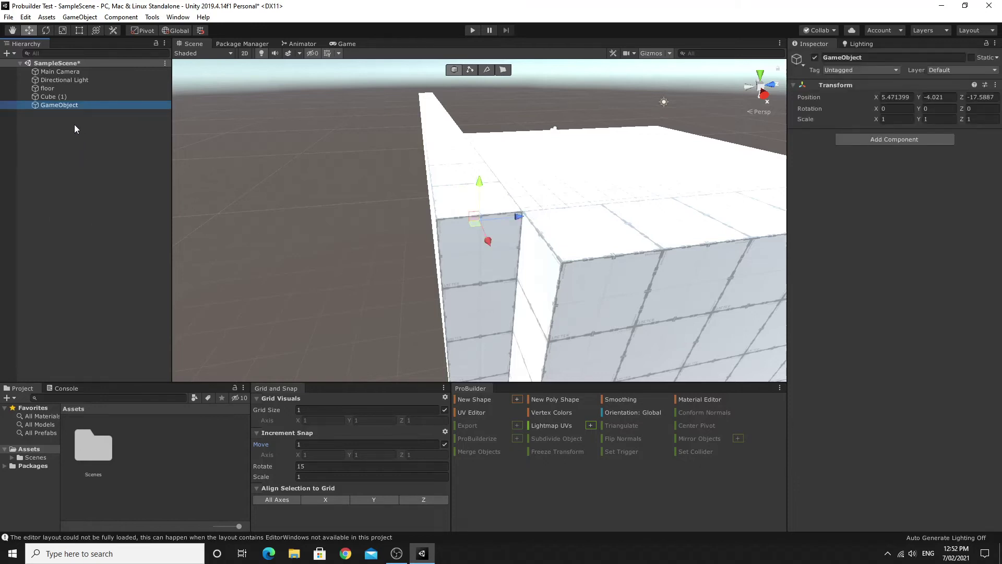
Step: Rename the new empty game object "Level"
{"action": "left_click", "coordinate": [80, 103]}
{"action": "type", "text": "Level"}
{"action": "key", "text": "Return"}
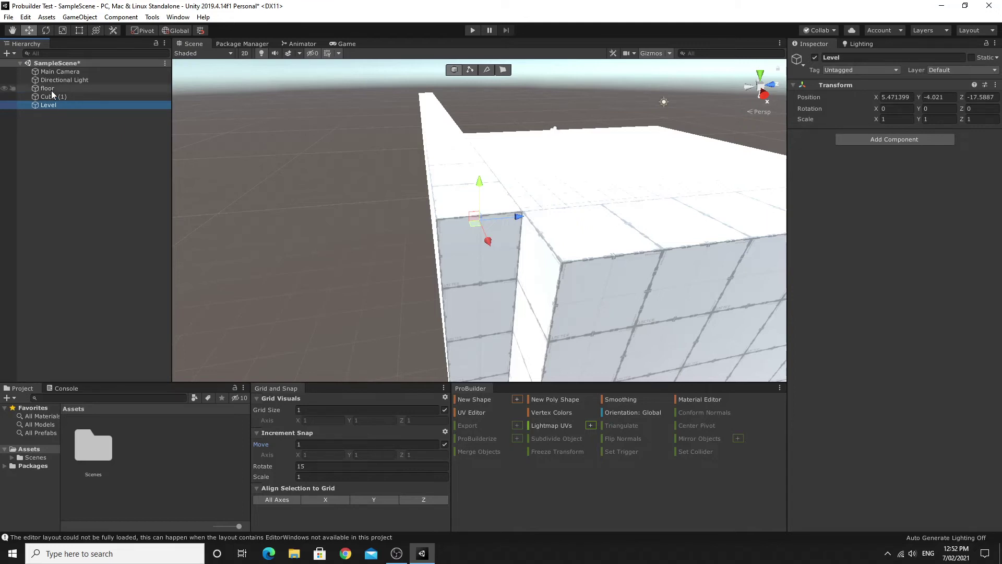
{"action": "left_click", "coordinate": [48, 89]}
{"action": "left_click", "coordinate": [54, 96], "text": "ctrl"}
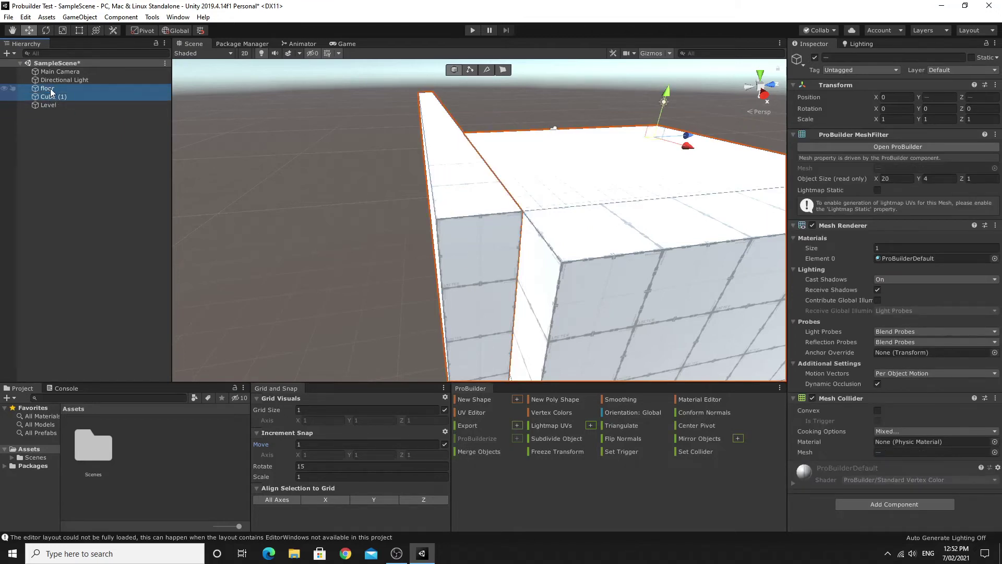
{"action": "mouse_move", "coordinate": [50, 92]}
{"action": "left_mouse_down"}
{"action": "mouse_move", "coordinate": [51, 104]}
{"action": "mouse_move", "coordinate": [52, 89]}
{"action": "left_mouse_up"}
{"action": "key", "text": "ctrl+z"}
Step: Reset the Level object's transform so its position is 0, 0, 0
{"action": "left_click", "coordinate": [54, 105]}
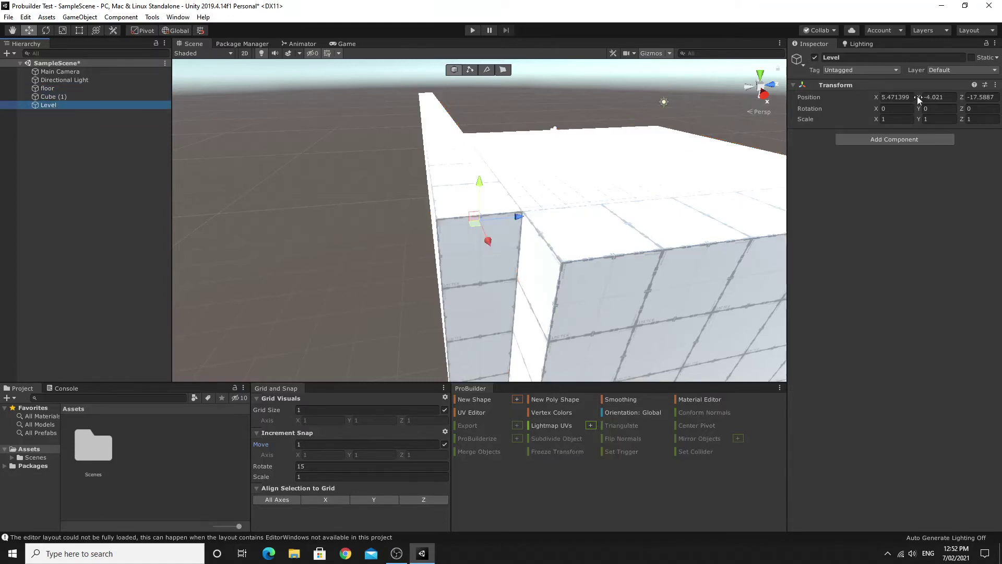
{"action": "left_click", "coordinate": [965, 85]}
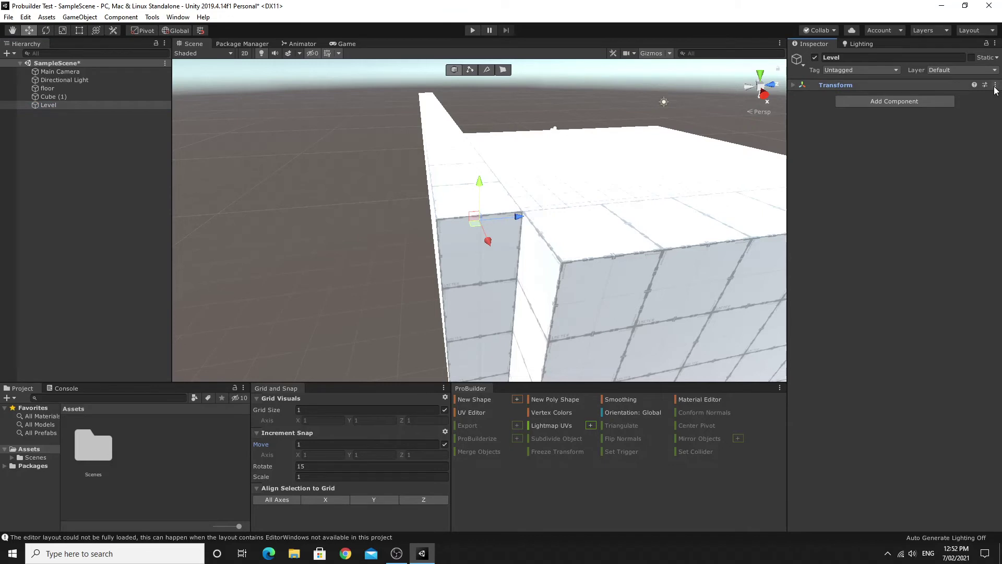
{"action": "left_click", "coordinate": [793, 85]}
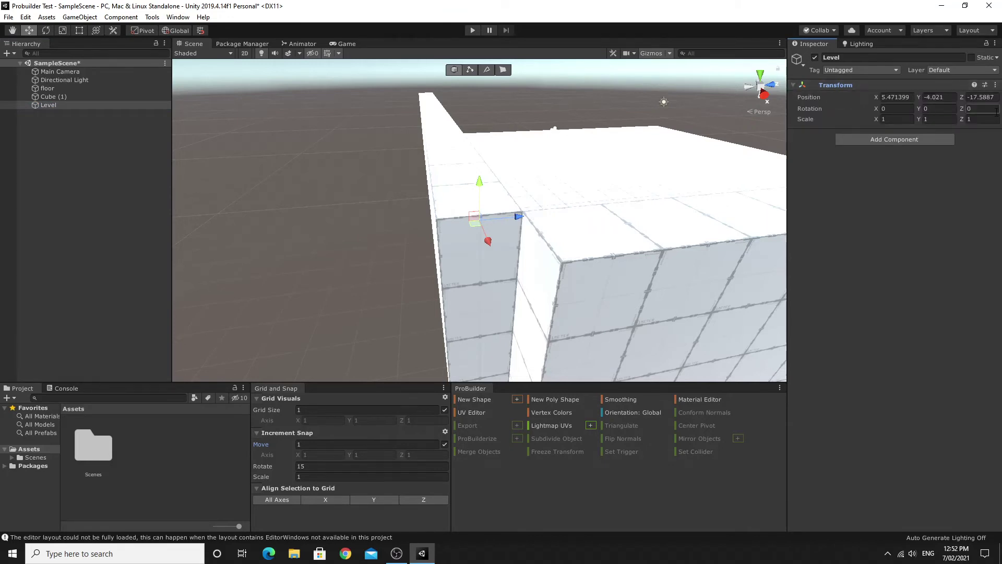
{"action": "right_click", "coordinate": [886, 85]}
{"action": "left_click", "coordinate": [950, 97]}
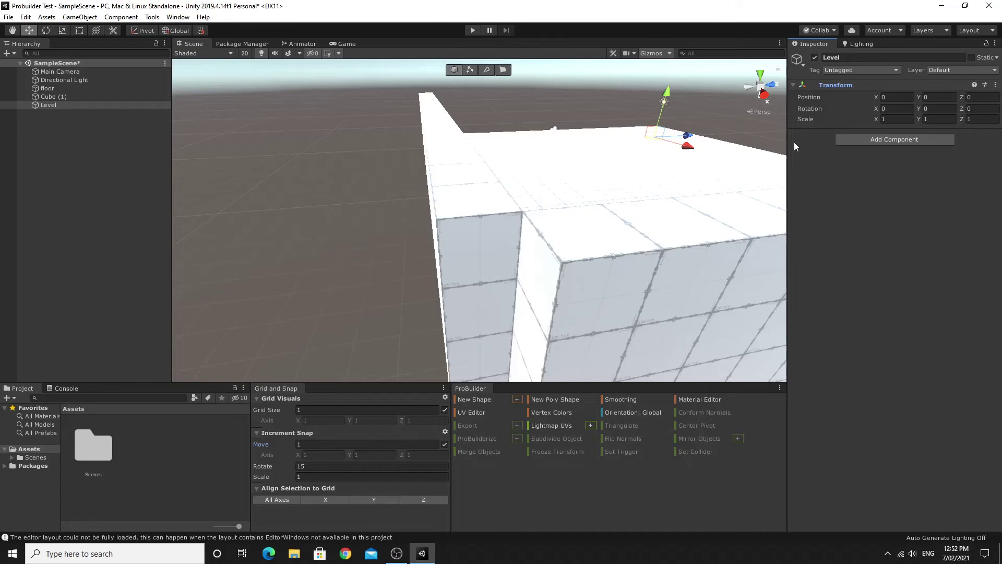
Step: Make floor and Cube (1) children of the Level object and collapse its hierarchy
{"action": "left_click", "coordinate": [65, 89]}
{"action": "left_click", "coordinate": [66, 98], "text": "ctrl"}
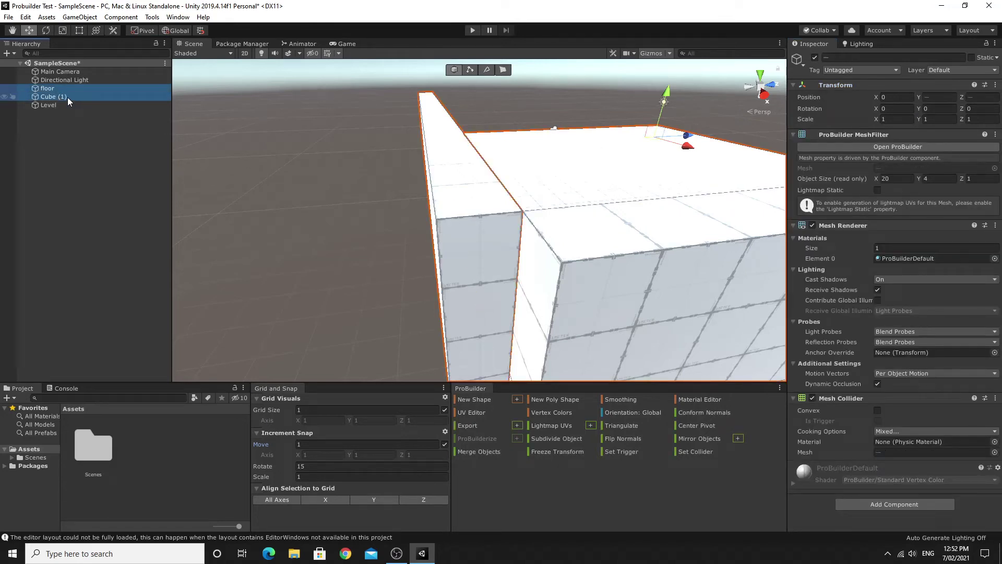
{"action": "left_click_drag", "start_coordinate": [67, 97], "coordinate": [67, 105]}
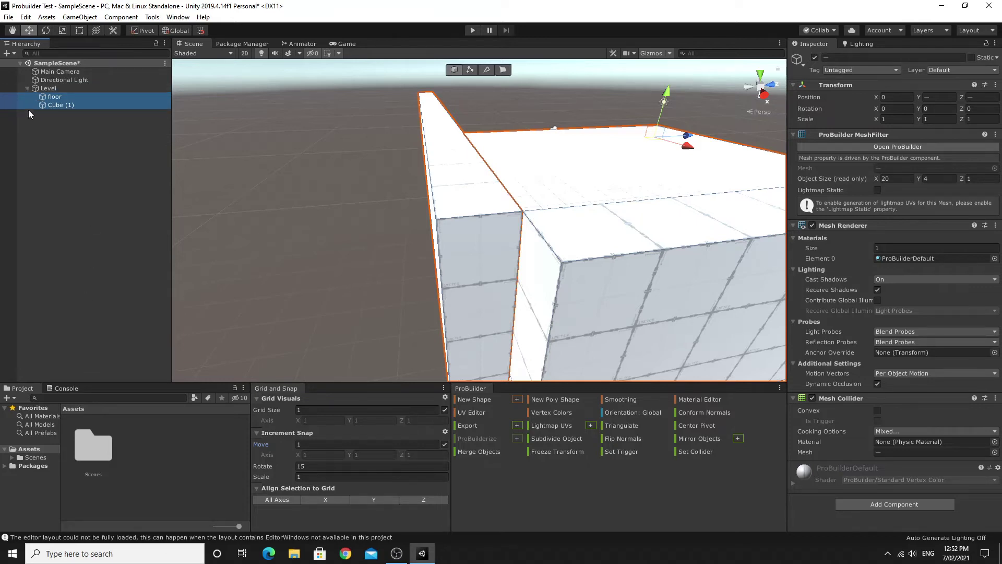
{"action": "left_click", "coordinate": [27, 89]}
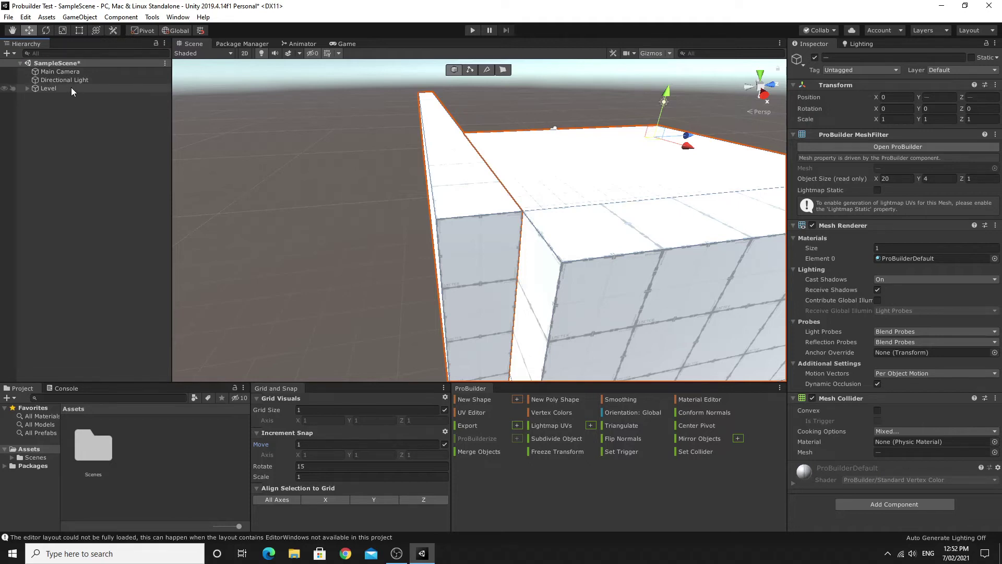
Step: Extend the separate wall by 1 unit by moving its end face at the corner outward along X, making it 21 units long
{"action": "left_click_drag", "start_coordinate": [365, 152], "coordinate": [437, 203], "text": "alt"}
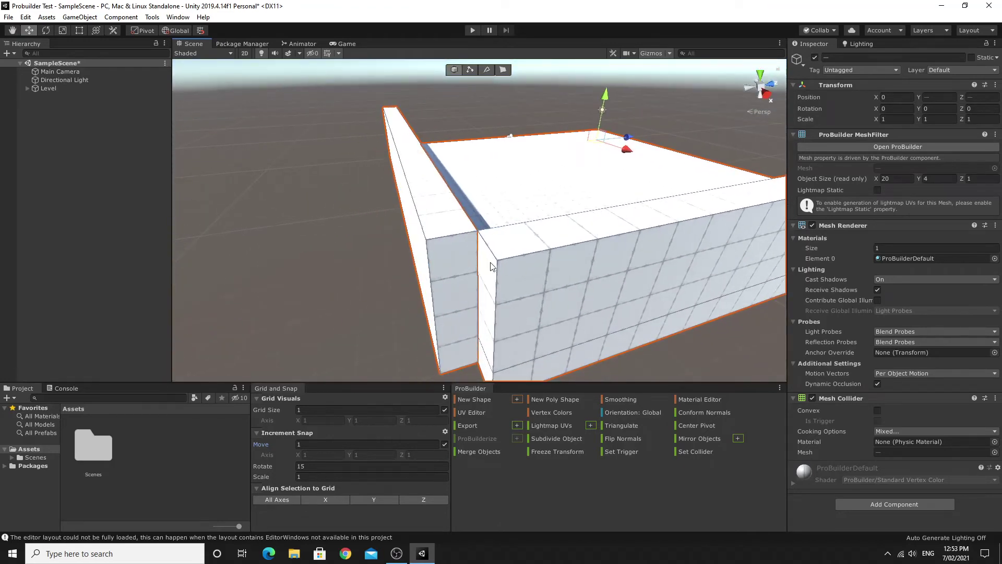
{"action": "left_click", "coordinate": [466, 263]}
{"action": "left_click_drag", "start_coordinate": [498, 261], "coordinate": [568, 272], "text": "alt"}
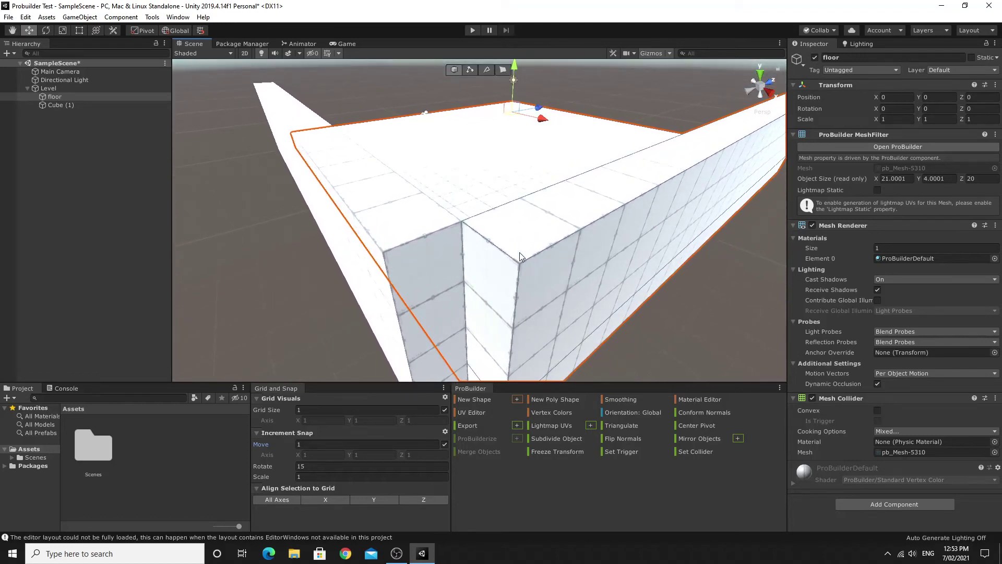
{"action": "scroll", "coordinate": [518, 252], "scroll_direction": "up", "scroll_amount": 3}
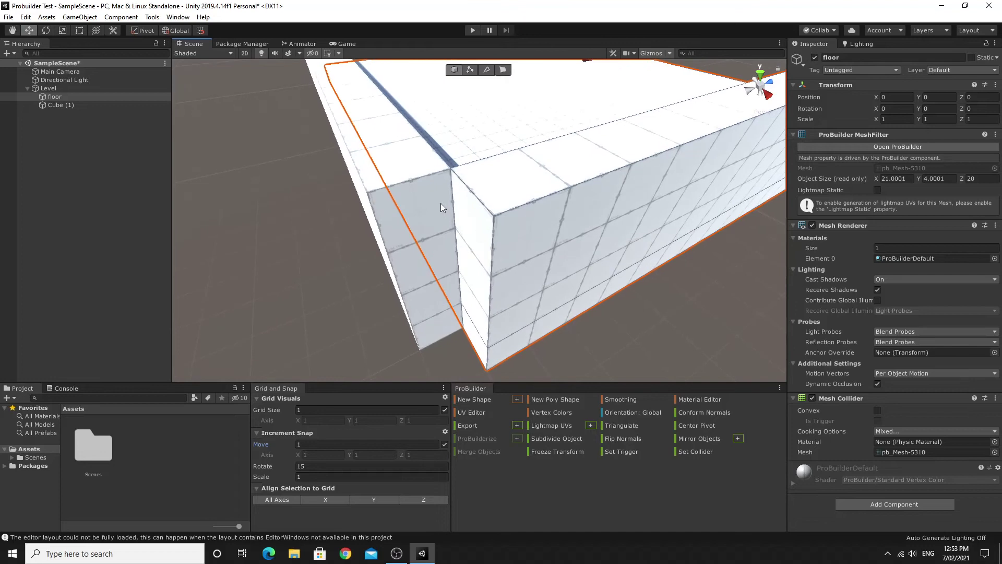
{"action": "left_click_drag", "start_coordinate": [454, 196], "coordinate": [443, 168], "text": "alt"}
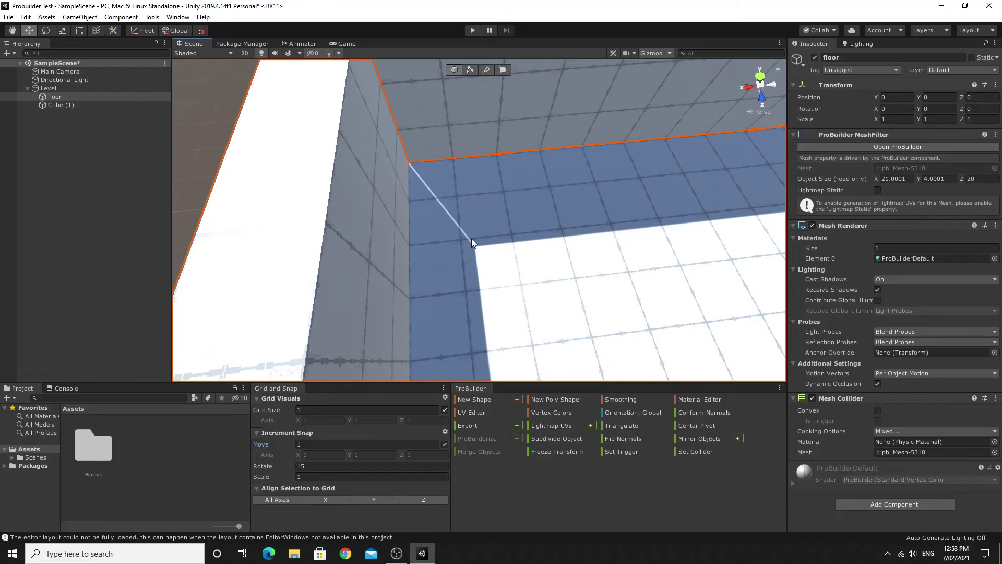
{"action": "left_click_drag", "start_coordinate": [468, 208], "coordinate": [707, 173], "text": "alt"}
{"action": "scroll", "coordinate": [709, 167], "scroll_direction": "up", "scroll_amount": 6}
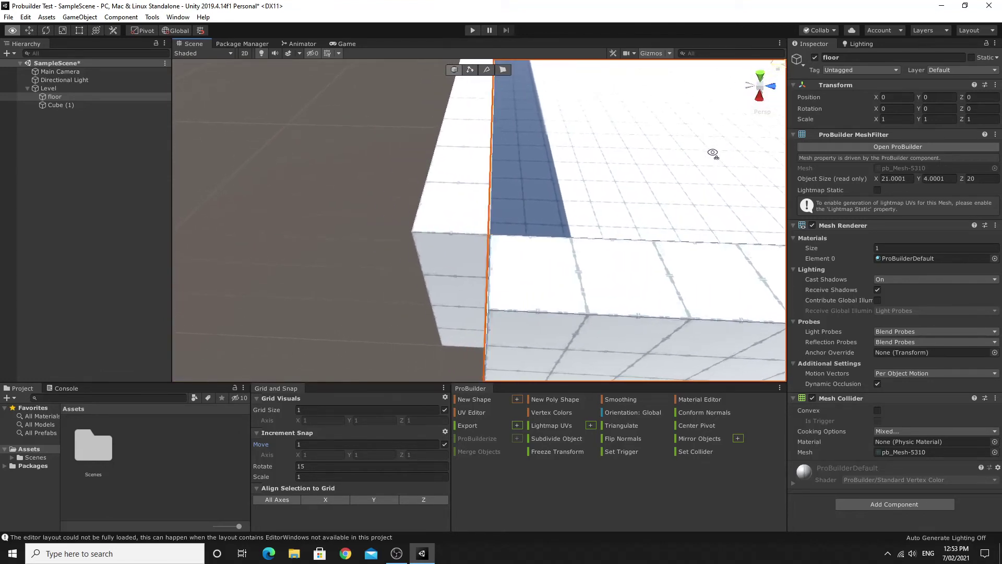
{"action": "left_click", "coordinate": [462, 262]}
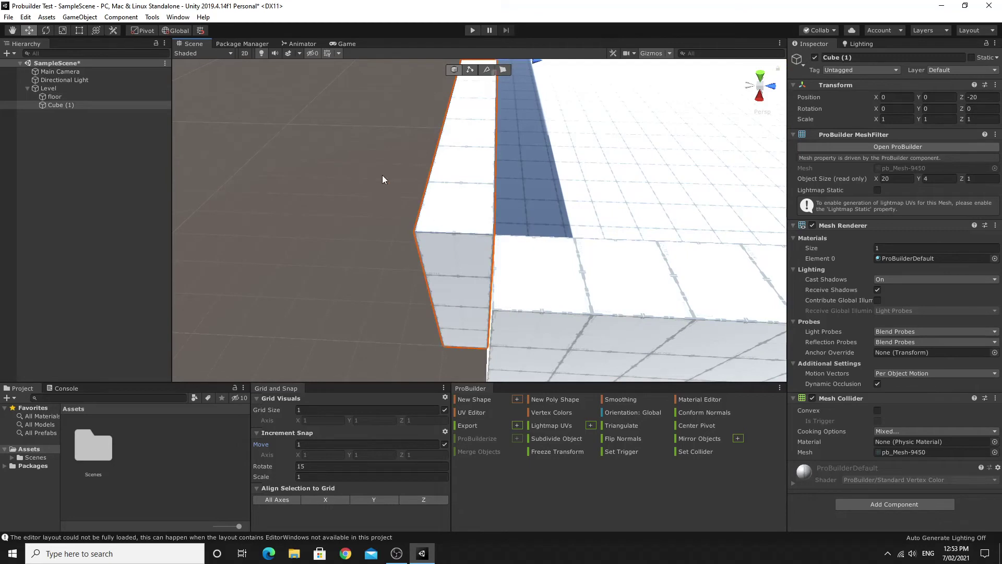
{"action": "left_click", "coordinate": [502, 70]}
{"action": "left_click", "coordinate": [481, 259]}
{"action": "left_click", "coordinate": [464, 268]}
{"action": "left_click_drag", "start_coordinate": [611, 243], "coordinate": [560, 239], "text": "alt"}
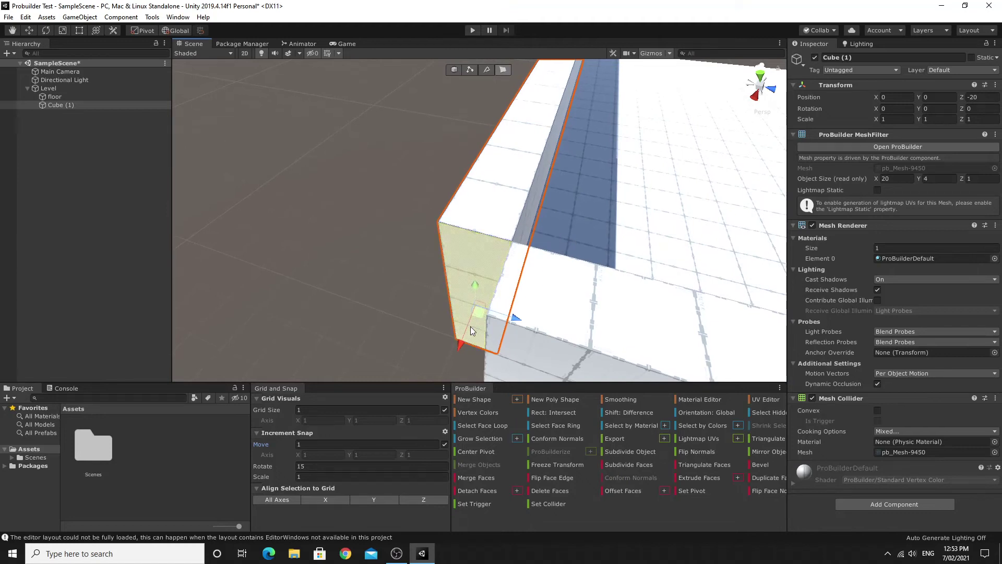
{"action": "left_click_drag", "start_coordinate": [459, 343], "coordinate": [450, 370]}
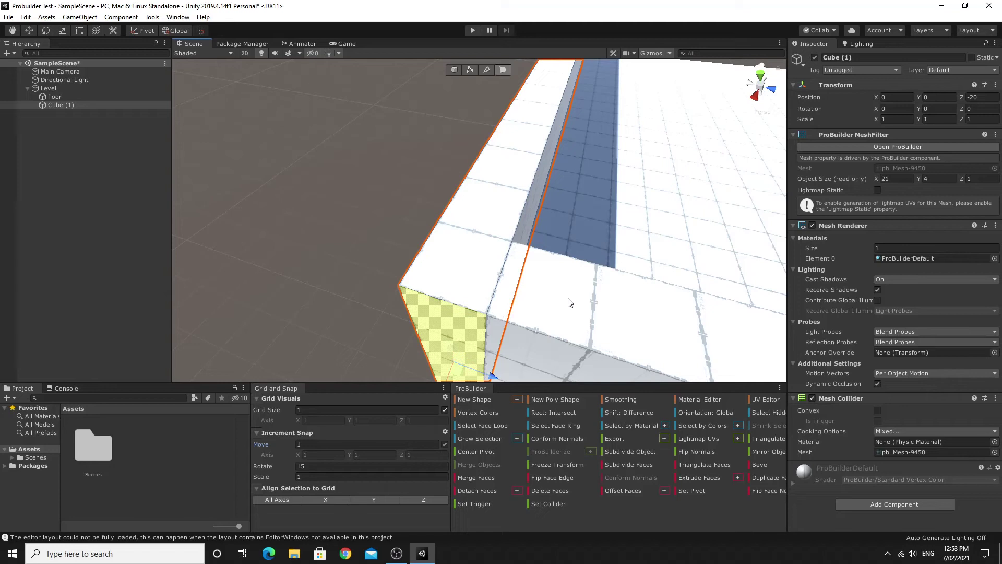
Step: Try shifting the whole floor object to Z -1 in object selection mode, and return it to Z 0
{"action": "left_click_drag", "start_coordinate": [578, 299], "coordinate": [524, 273], "text": "alt"}
{"action": "left_click_drag", "start_coordinate": [612, 274], "coordinate": [647, 296], "text": "alt"}
{"action": "left_click", "coordinate": [604, 318]}
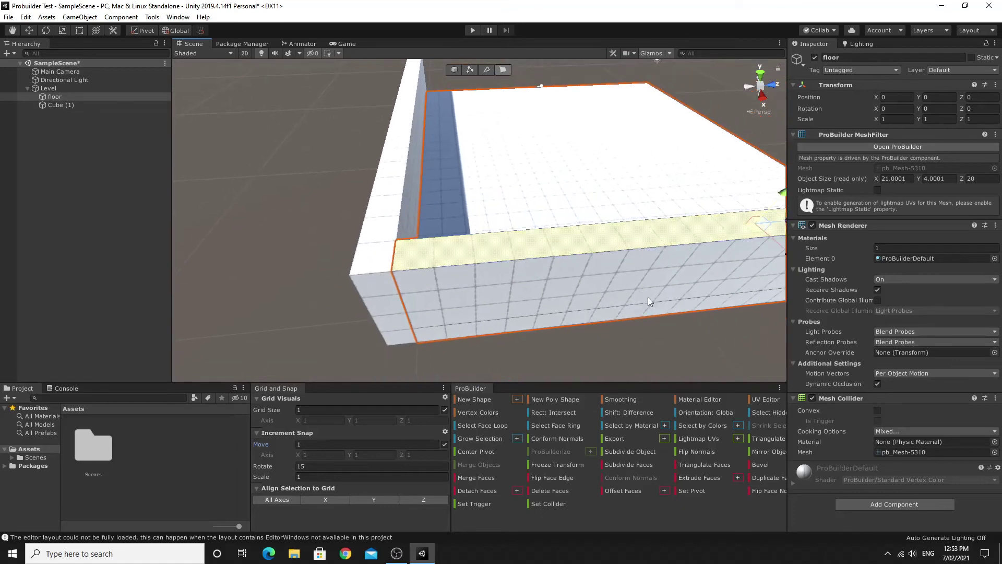
{"action": "left_click", "coordinate": [460, 73]}
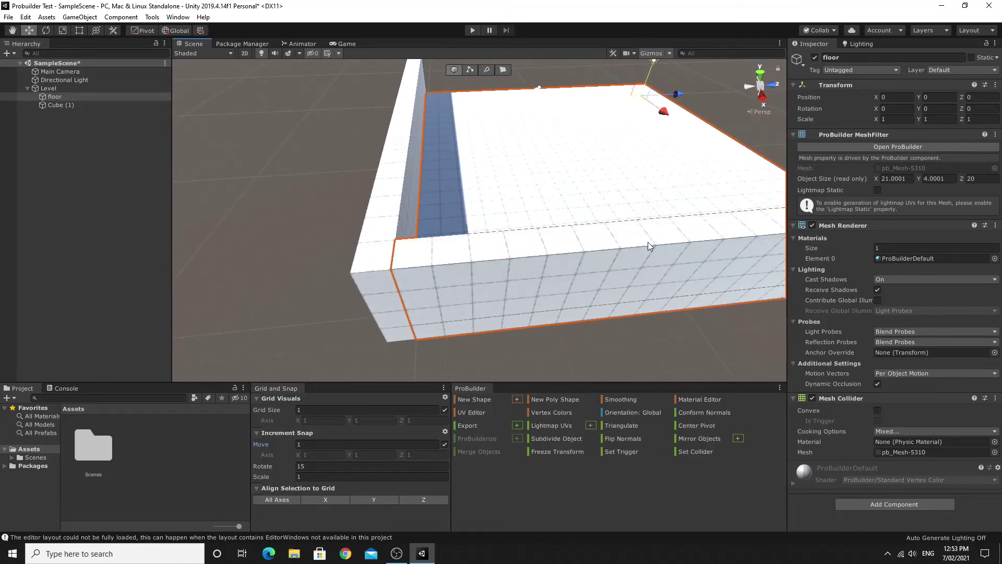
{"action": "mouse_move", "coordinate": [680, 95]}
{"action": "left_mouse_down"}
{"action": "mouse_move", "coordinate": [662, 99]}
{"action": "mouse_move", "coordinate": [670, 100]}
{"action": "left_mouse_up"}
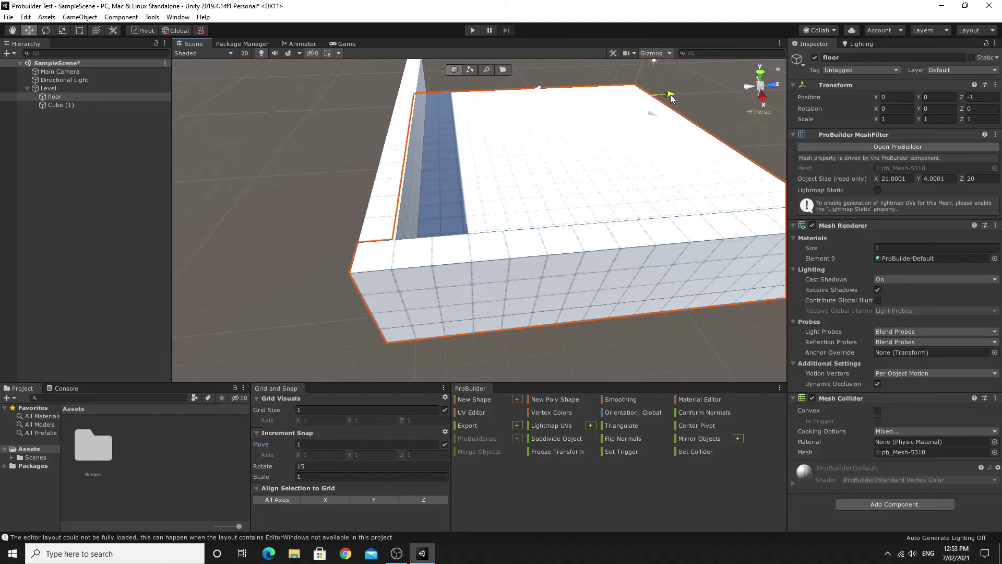
{"action": "left_click_drag", "start_coordinate": [524, 190], "coordinate": [964, 162], "text": "alt"}
{"action": "left_click_drag", "start_coordinate": [741, 151], "coordinate": [542, 161], "text": "alt"}
{"action": "left_click_drag", "start_coordinate": [681, 136], "coordinate": [692, 128]}
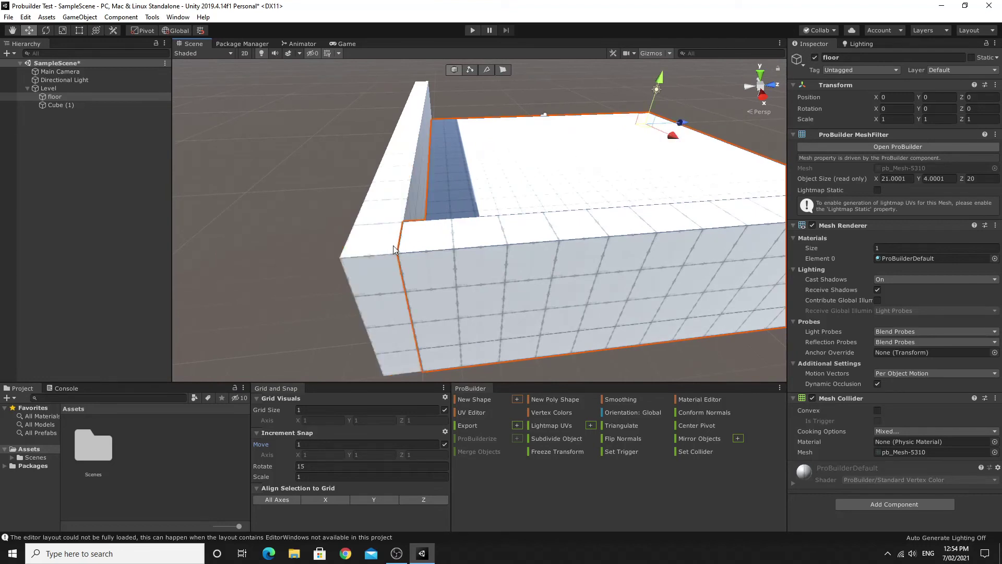
{"action": "left_click_drag", "start_coordinate": [528, 242], "coordinate": [594, 184], "text": "alt"}
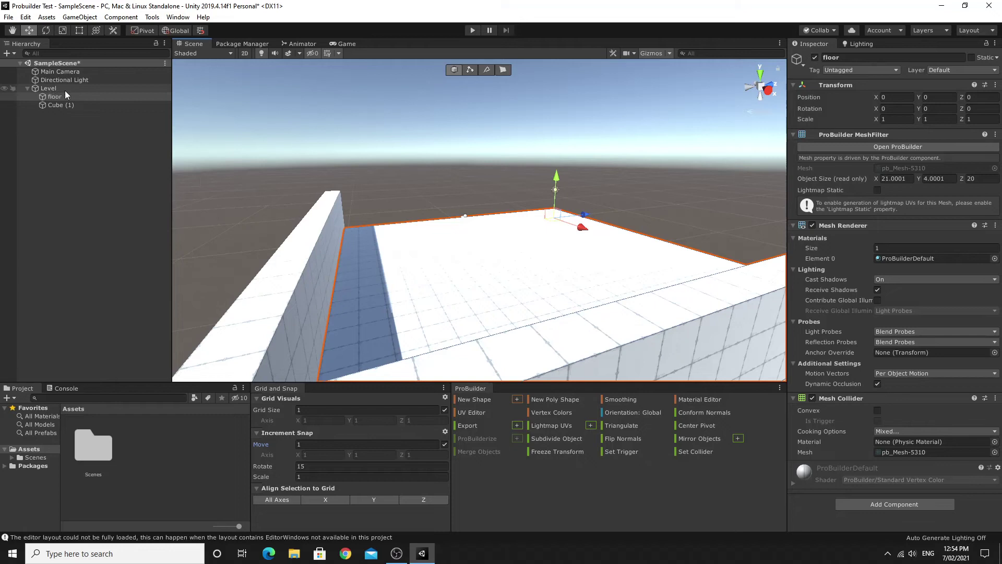
{"action": "left_click", "coordinate": [28, 94]}
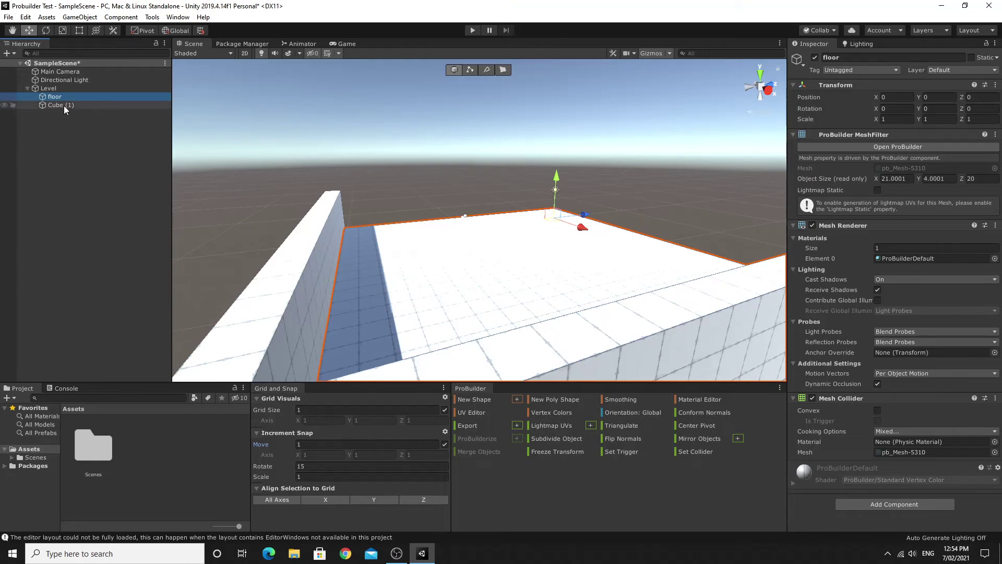
{"action": "left_click_drag", "start_coordinate": [479, 273], "coordinate": [57, 271], "text": "alt"}
{"action": "left_click_drag", "start_coordinate": [450, 342], "coordinate": [434, 313], "text": "alt"}
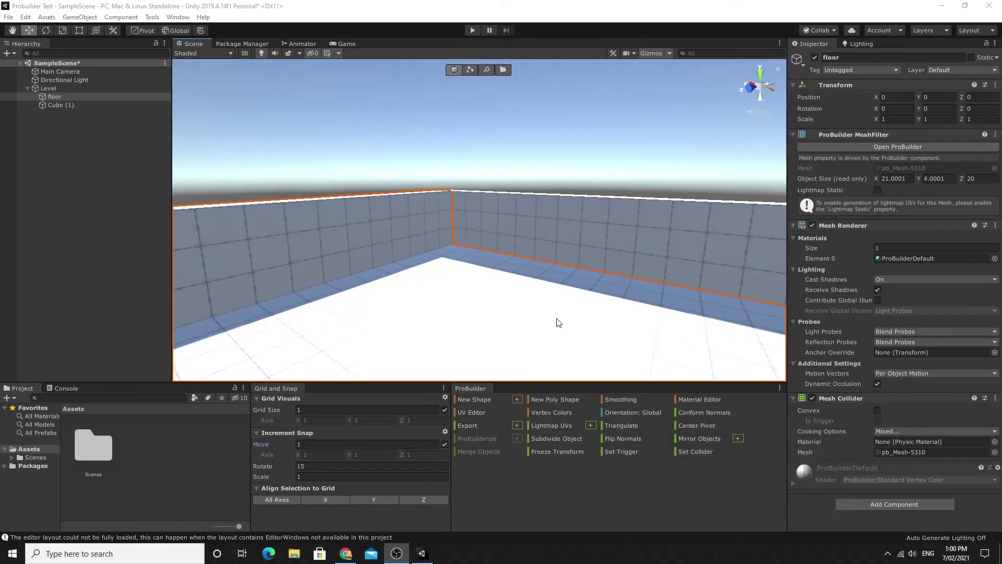
Step: Open ProBuilder's Material Editor and dock it between the Hierarchy and the Scene view
{"action": "left_click", "coordinate": [688, 398]}
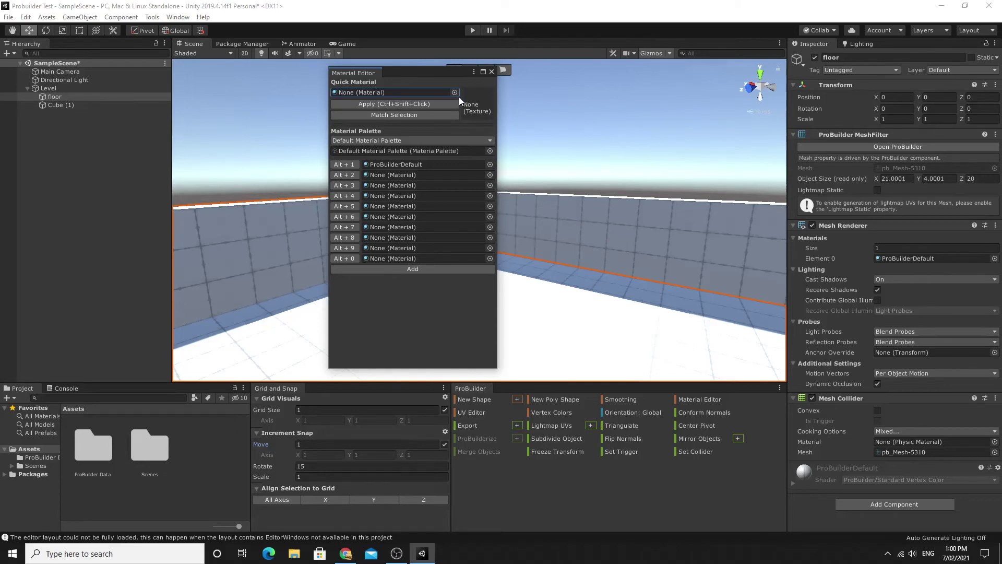
{"action": "left_click_drag", "start_coordinate": [372, 74], "coordinate": [214, 210]}
{"action": "right_click_drag", "start_coordinate": [509, 241], "coordinate": [605, 229]}
Step: Select the inner face of the separate wall in face selection mode and widen the project assets area
{"action": "left_click", "coordinate": [606, 70]}
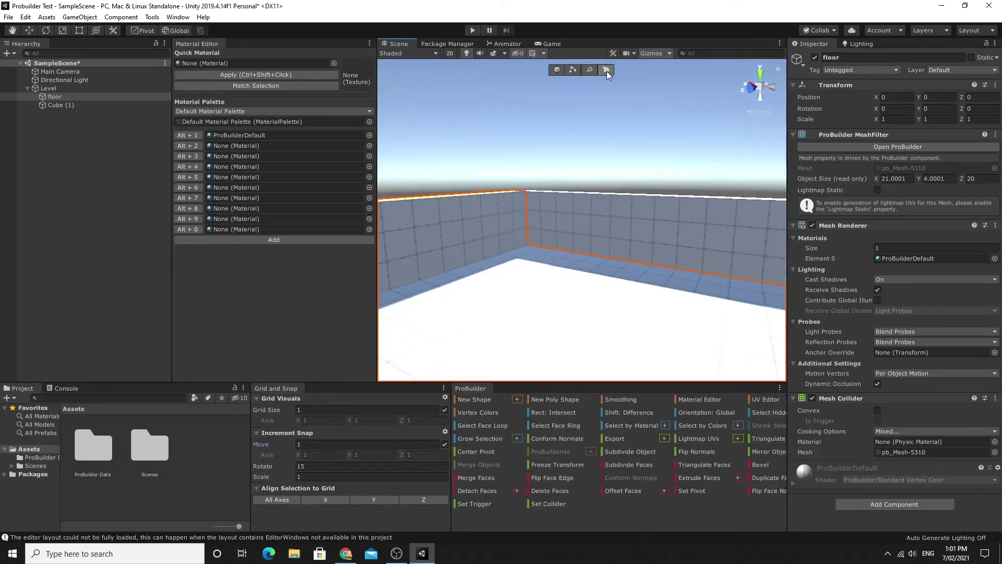
{"action": "left_click", "coordinate": [623, 228]}
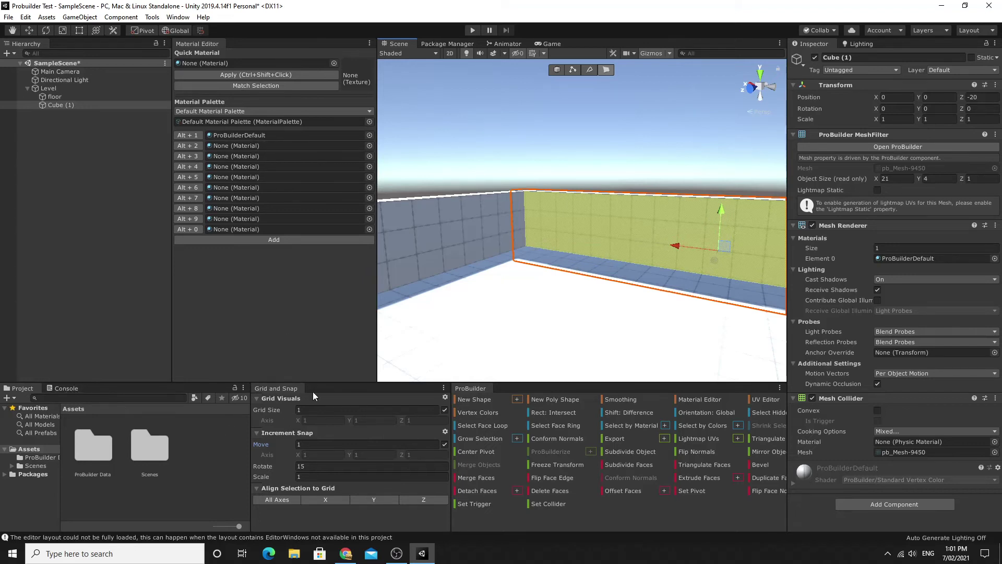
{"action": "left_click_drag", "start_coordinate": [251, 421], "coordinate": [345, 421]}
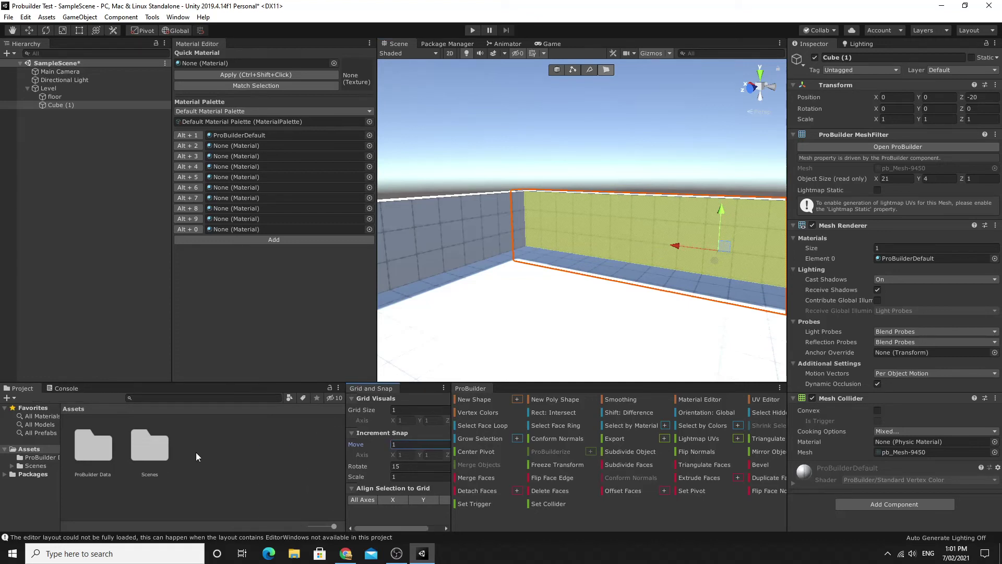
Step: View the CC0 Textures site in Chrome and examine the Tiles074_1K-PNG textures inside the desktop's Materials folder in File Explorer
{"action": "left_click", "coordinate": [346, 553]}
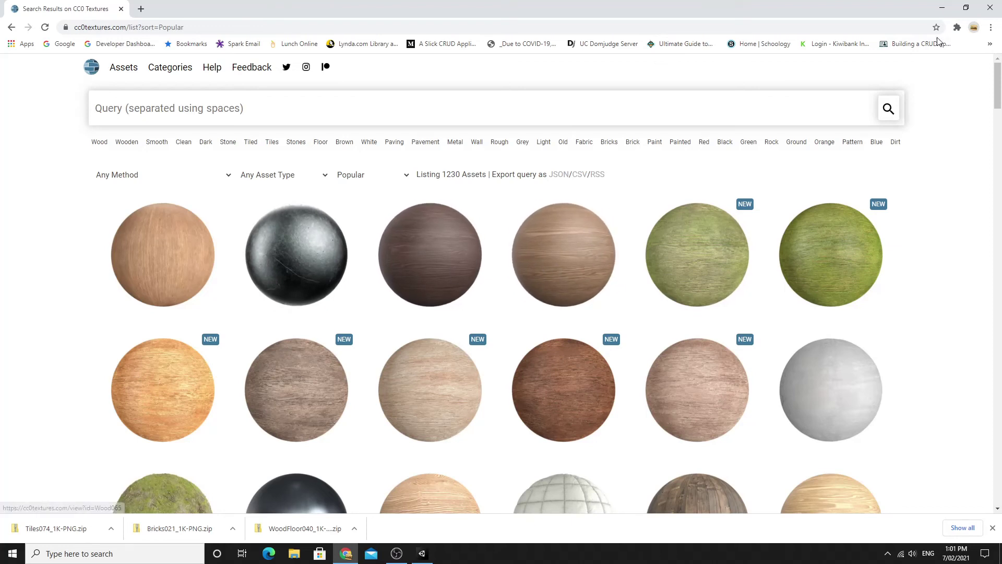
{"action": "left_click", "coordinate": [941, 10]}
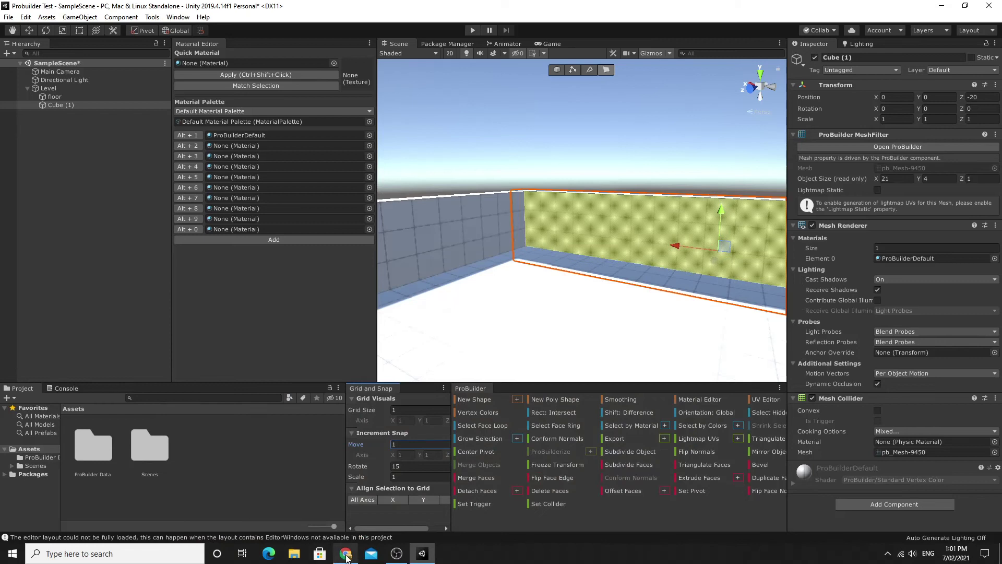
{"action": "left_click", "coordinate": [295, 555]}
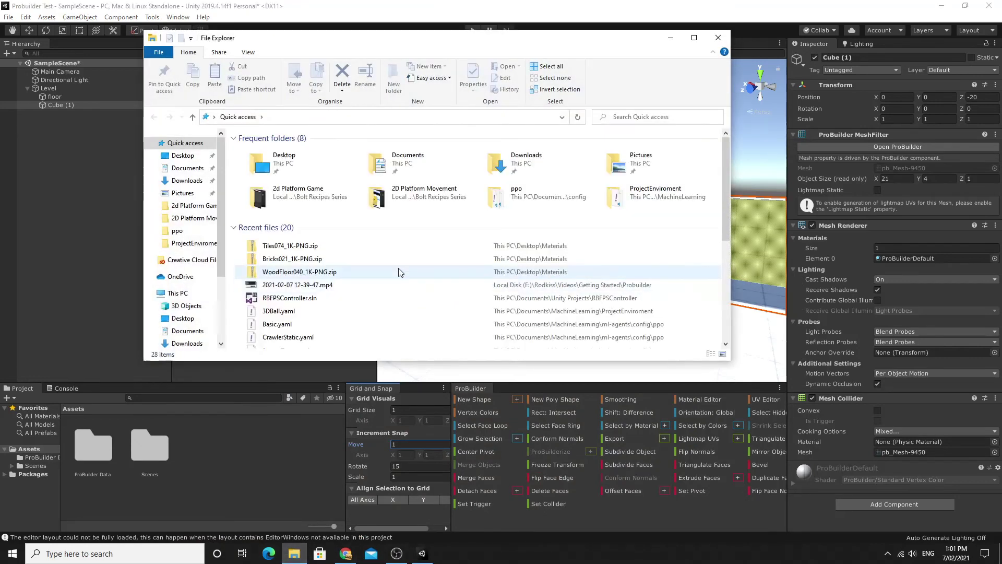
{"action": "left_click", "coordinate": [196, 159]}
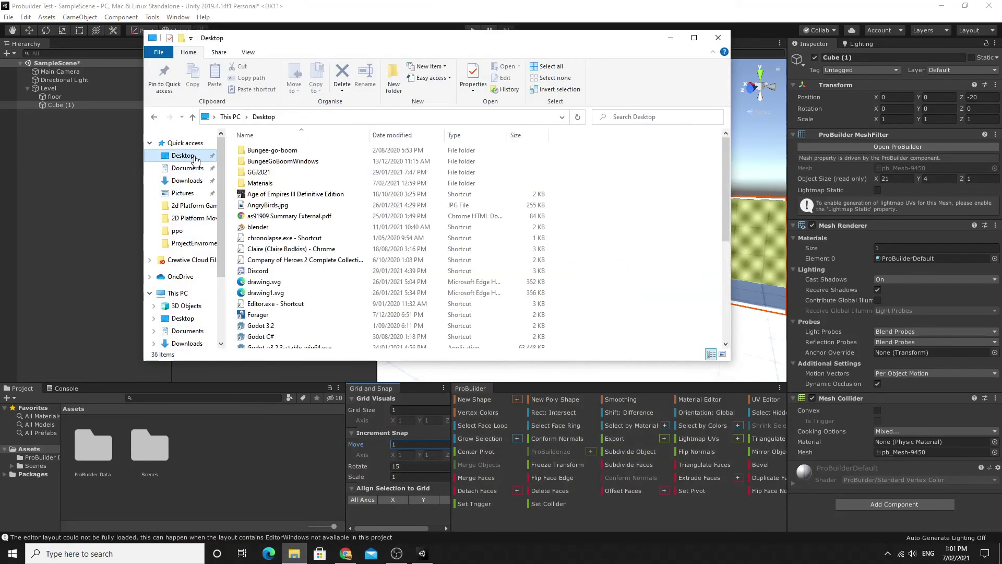
{"action": "double_click", "coordinate": [258, 183]}
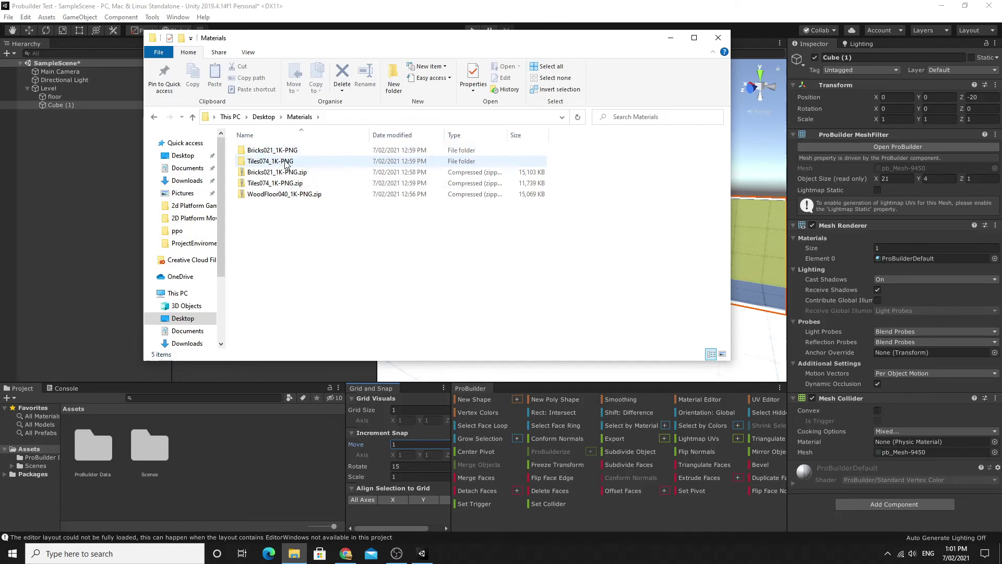
{"action": "double_click", "coordinate": [285, 163]}
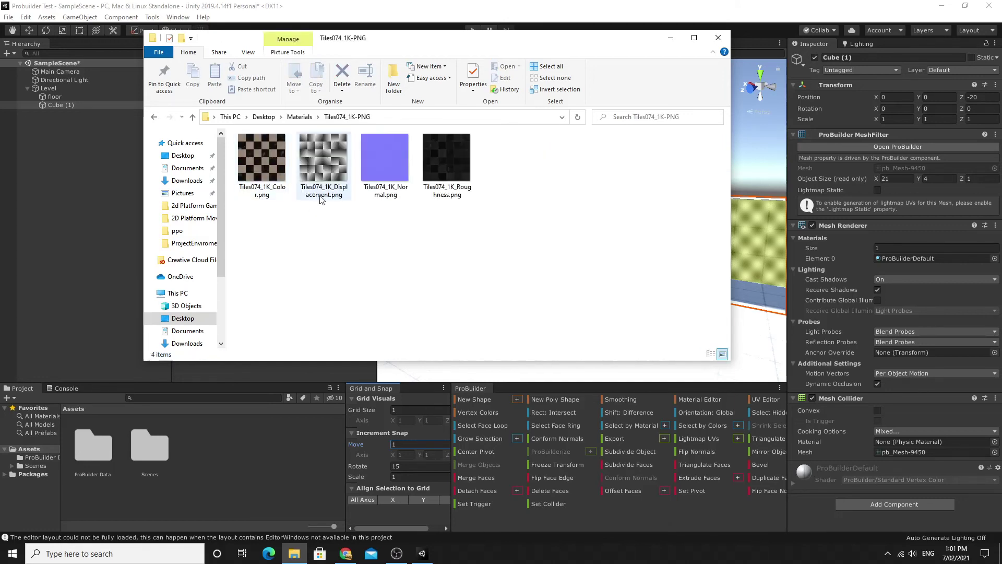
{"action": "left_click", "coordinate": [305, 119]}
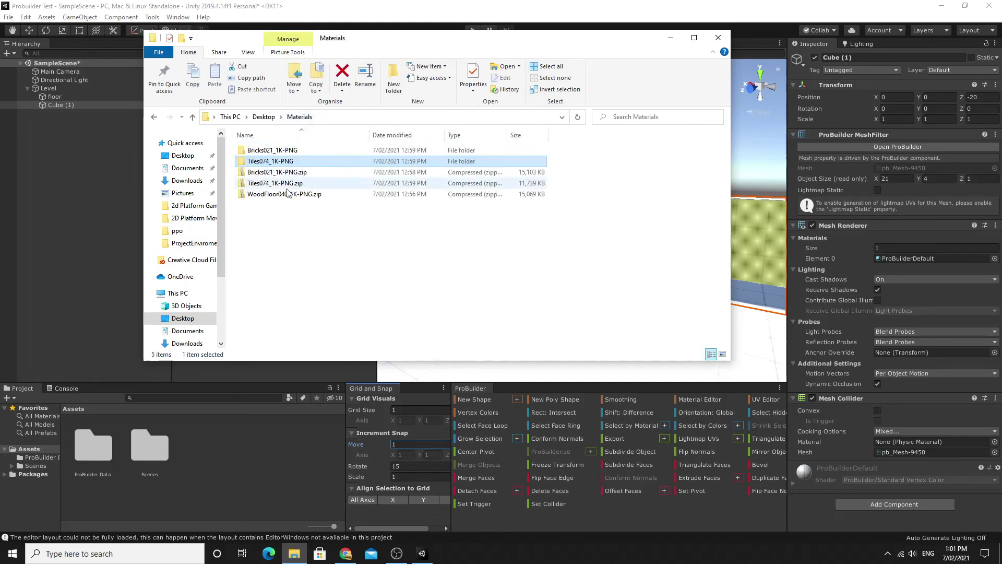
Step: Import the Tiles074_1K-PNG texture folder from File Explorer into the Unity project's Assets and open it there
{"action": "left_click_drag", "start_coordinate": [245, 166], "coordinate": [229, 462]}
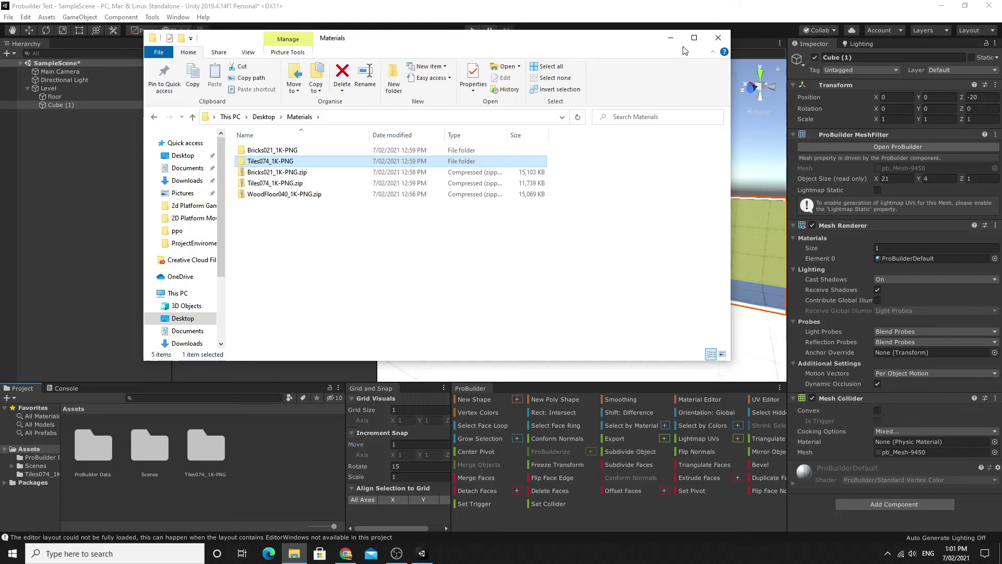
{"action": "left_click", "coordinate": [718, 38]}
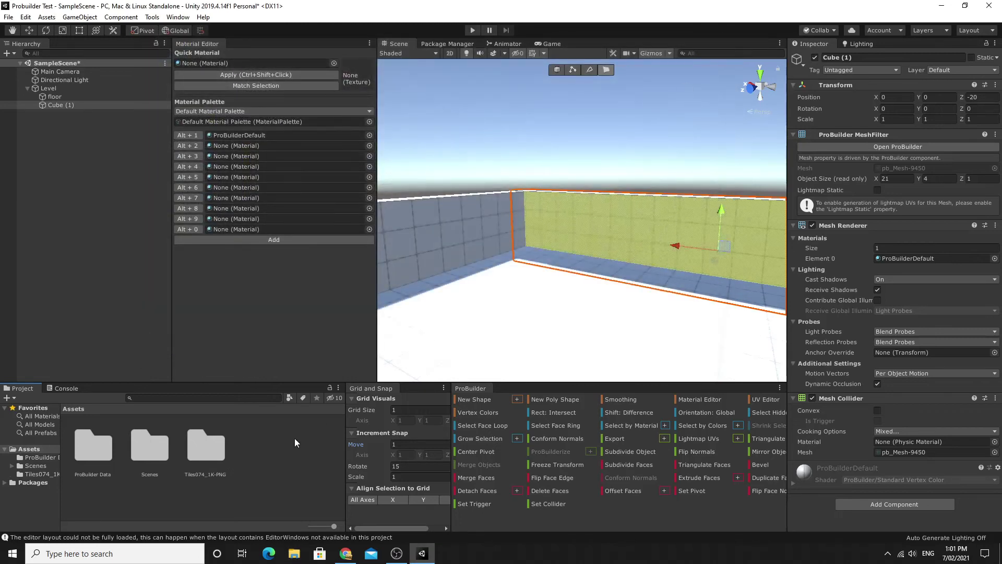
{"action": "double_click", "coordinate": [205, 452]}
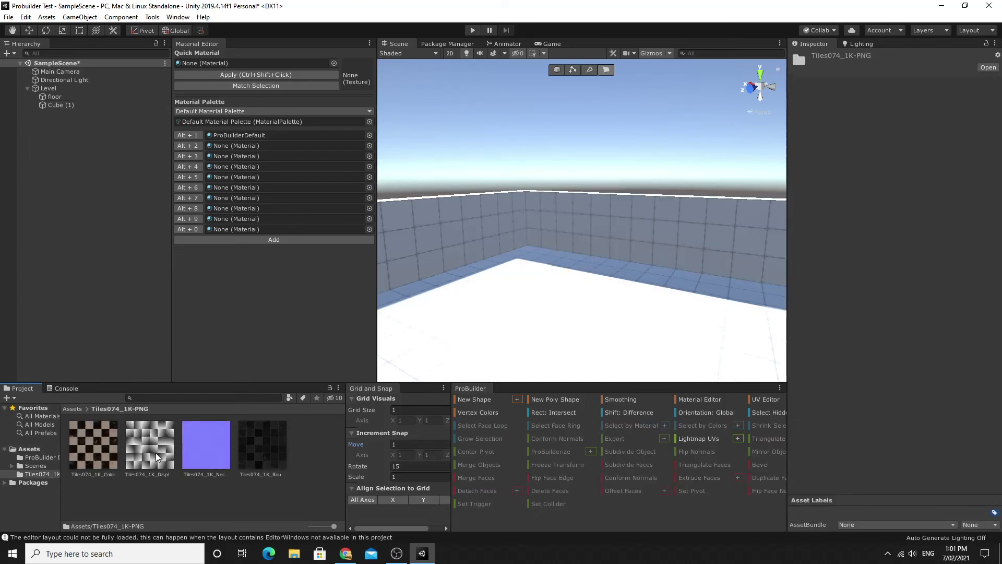
Step: Create a new material named Tiles in the Tiles074_1K-PNG folder
{"action": "right_click", "coordinate": [311, 450]}
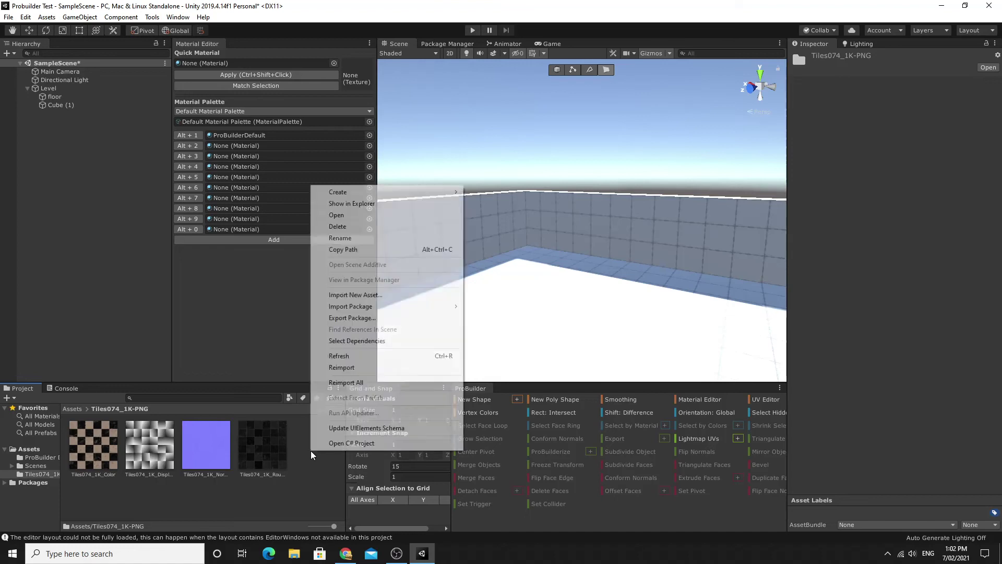
{"action": "mouse_move", "coordinate": [349, 193]}
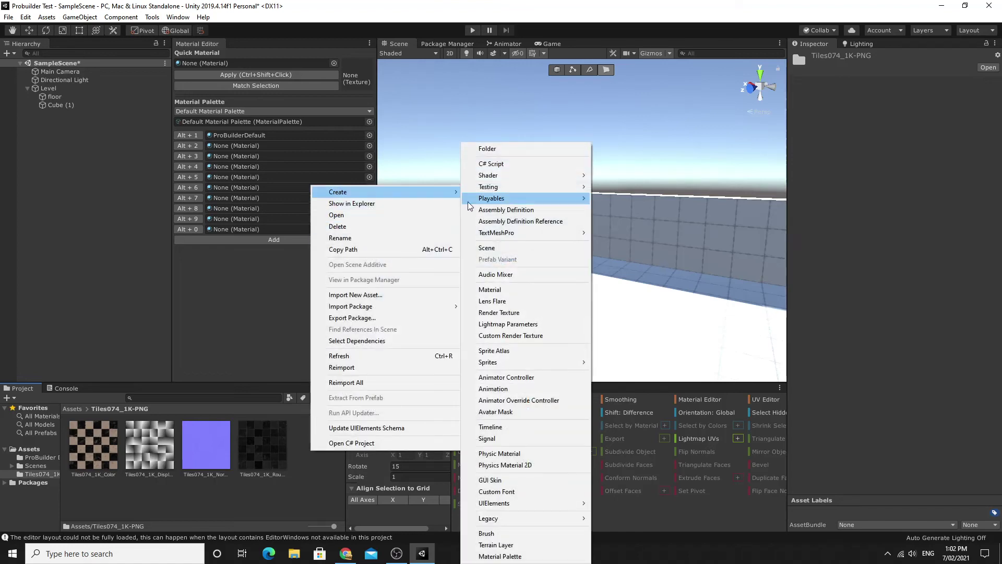
{"action": "left_click", "coordinate": [503, 289]}
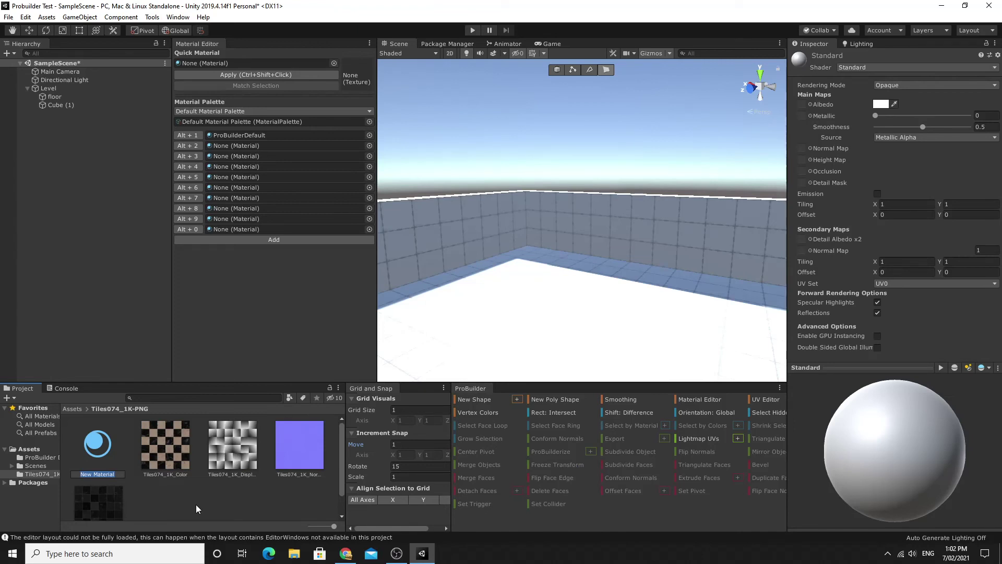
{"action": "type", "text": "Tiles"}
{"action": "key", "text": "Return"}
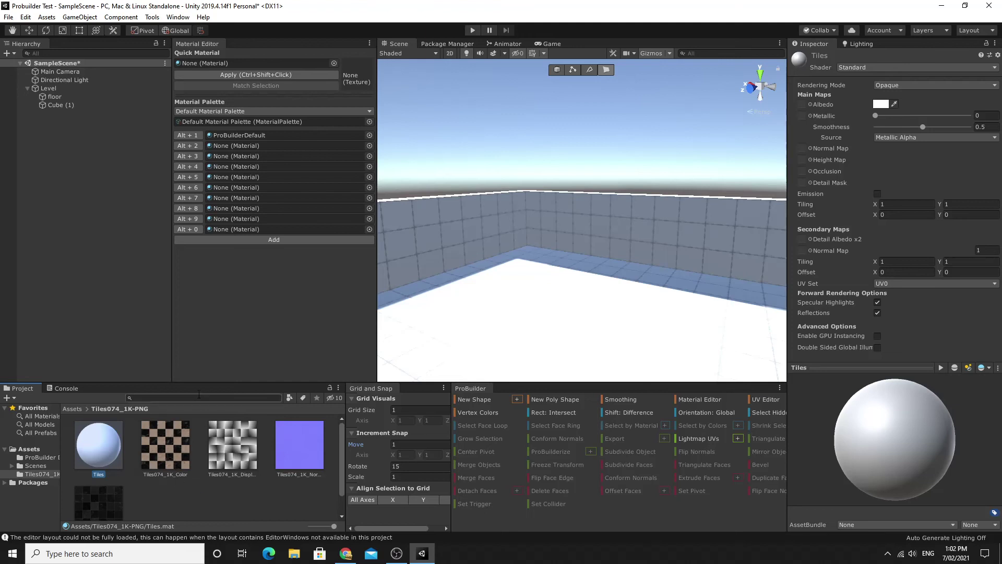
Step: Enlarge the project assets area and assign the Tiles074_1K color and displacement textures to the Tiles material's Albedo and Height Map
{"action": "left_click_drag", "start_coordinate": [201, 381], "coordinate": [202, 353]}
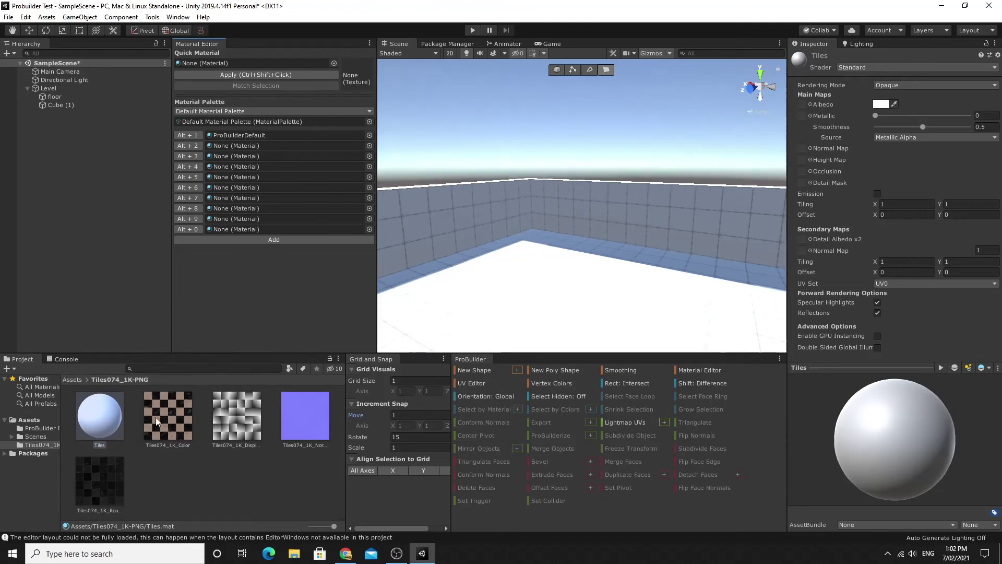
{"action": "left_click_drag", "start_coordinate": [173, 418], "coordinate": [805, 106]}
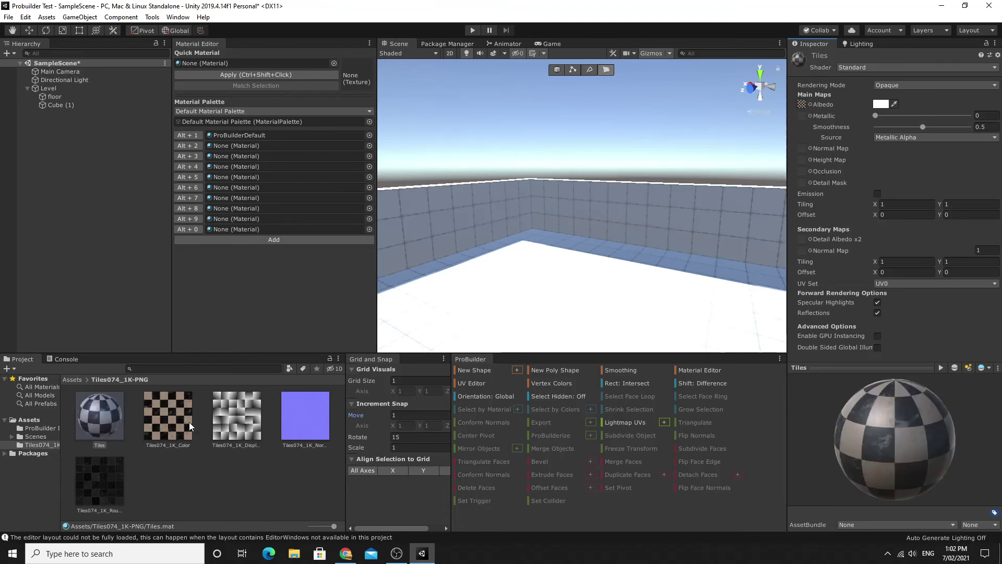
{"action": "left_click_drag", "start_coordinate": [240, 429], "coordinate": [800, 158]}
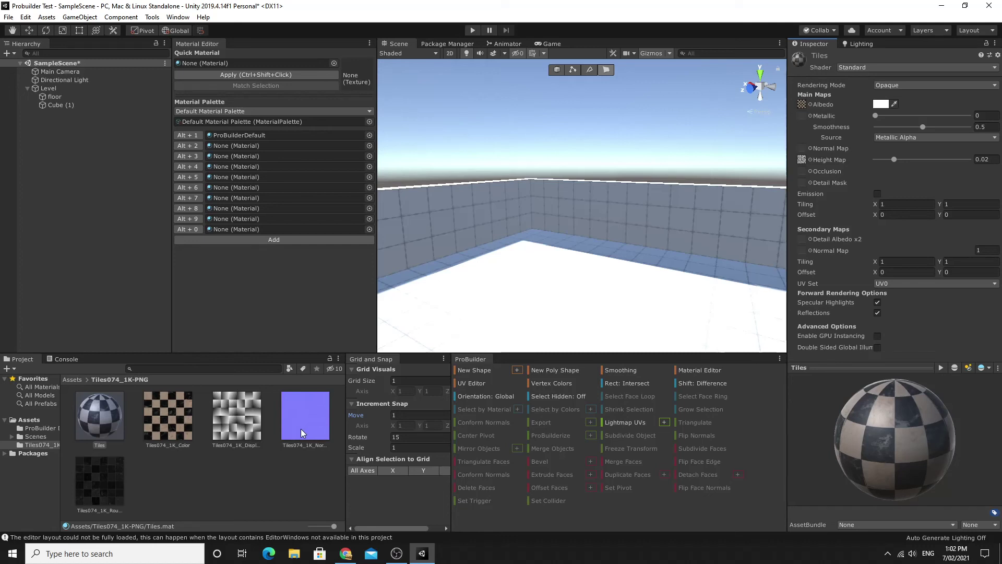
Step: Assign the normal texture as the Tiles material's Normal Map, fix its texture type, and use the roughness texture for Metallic
{"action": "left_click_drag", "start_coordinate": [300, 427], "coordinate": [800, 149]}
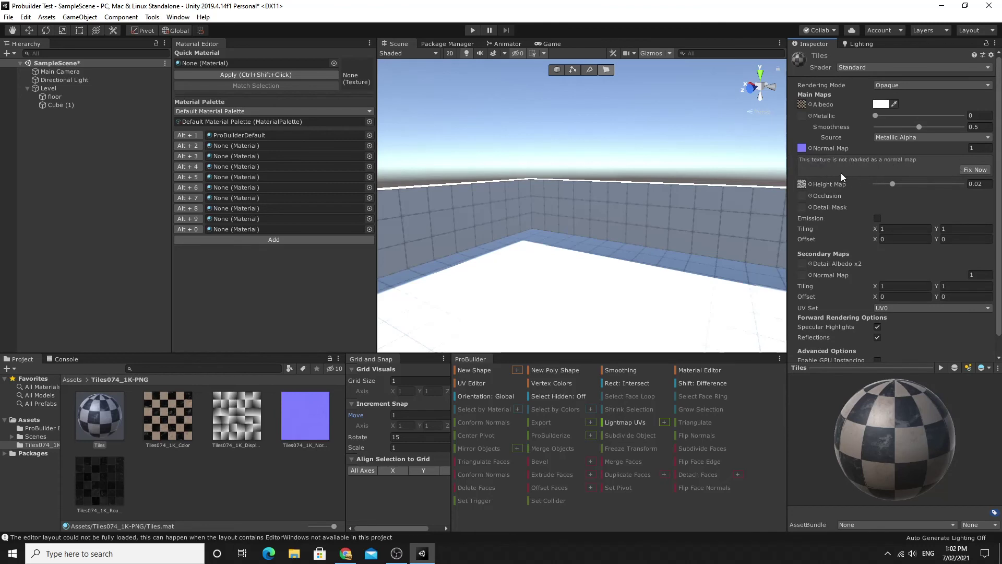
{"action": "left_click", "coordinate": [974, 170]}
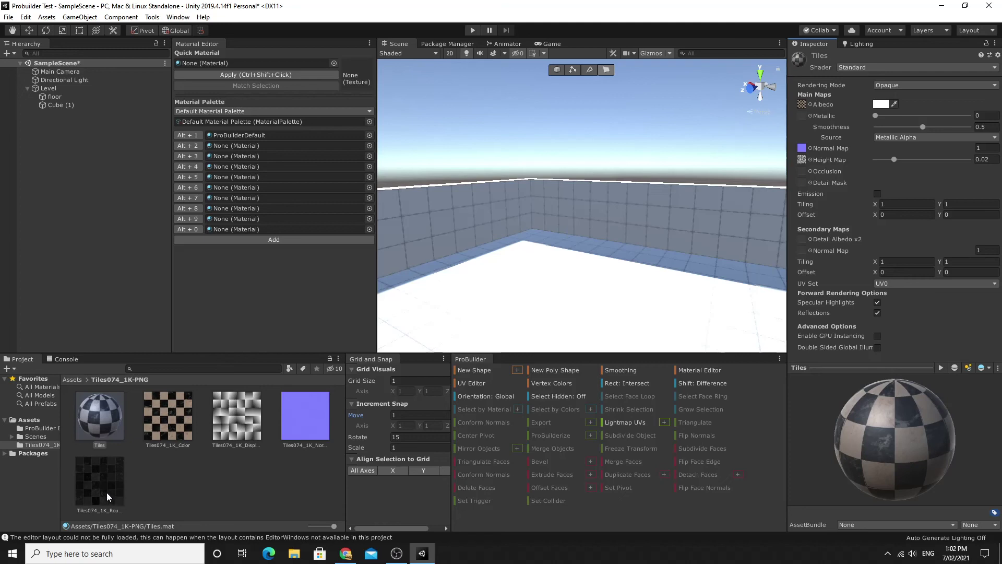
{"action": "left_click_drag", "start_coordinate": [104, 492], "coordinate": [800, 118]}
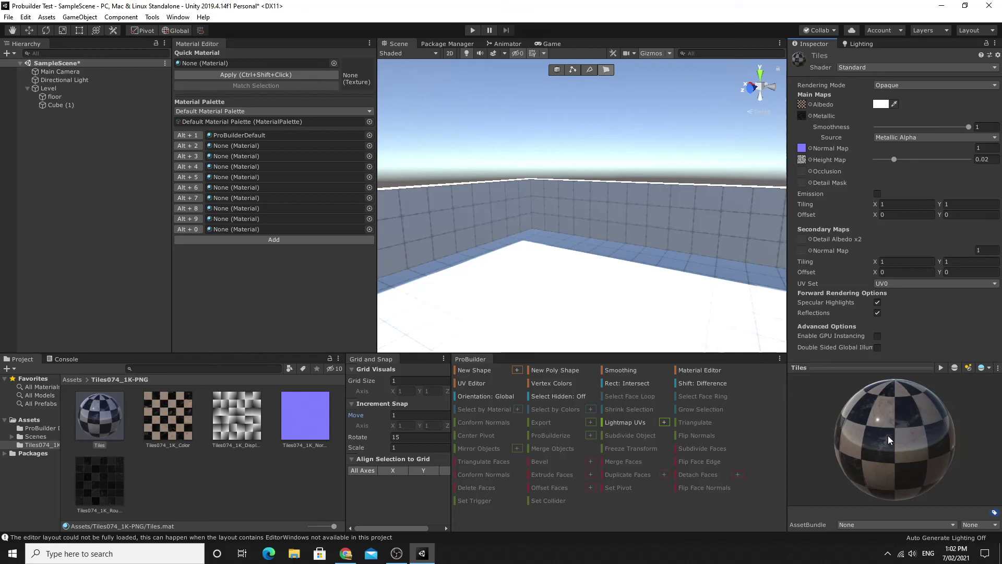
Step: Put the Tiles material in the second slot of the material palette and apply it to the floor's large upper face
{"action": "left_click_drag", "start_coordinate": [106, 418], "coordinate": [264, 148]}
{"action": "left_click_drag", "start_coordinate": [549, 233], "coordinate": [550, 243], "text": "alt"}
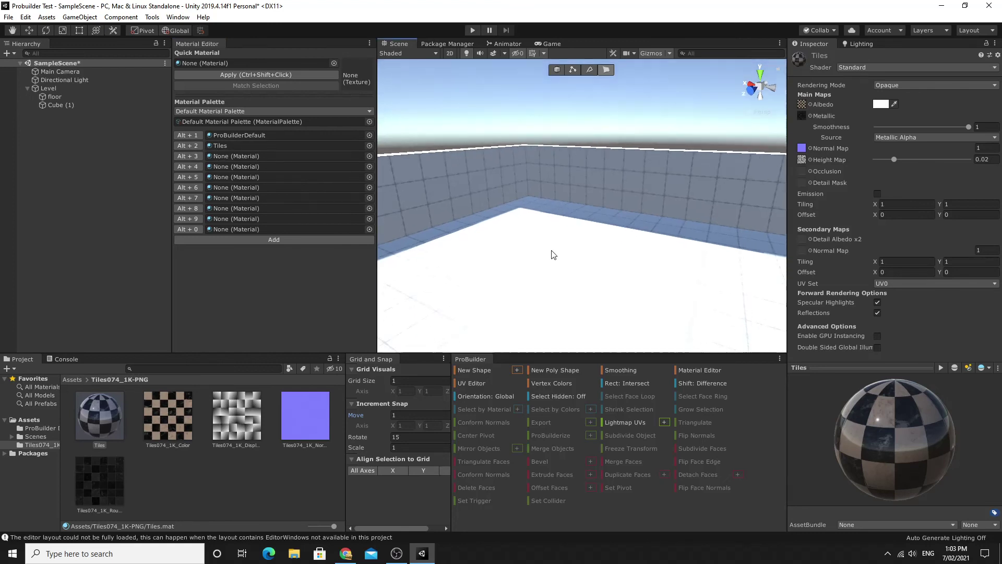
{"action": "left_click", "coordinate": [551, 248]}
{"action": "left_click_drag", "start_coordinate": [594, 268], "coordinate": [616, 271], "text": "alt"}
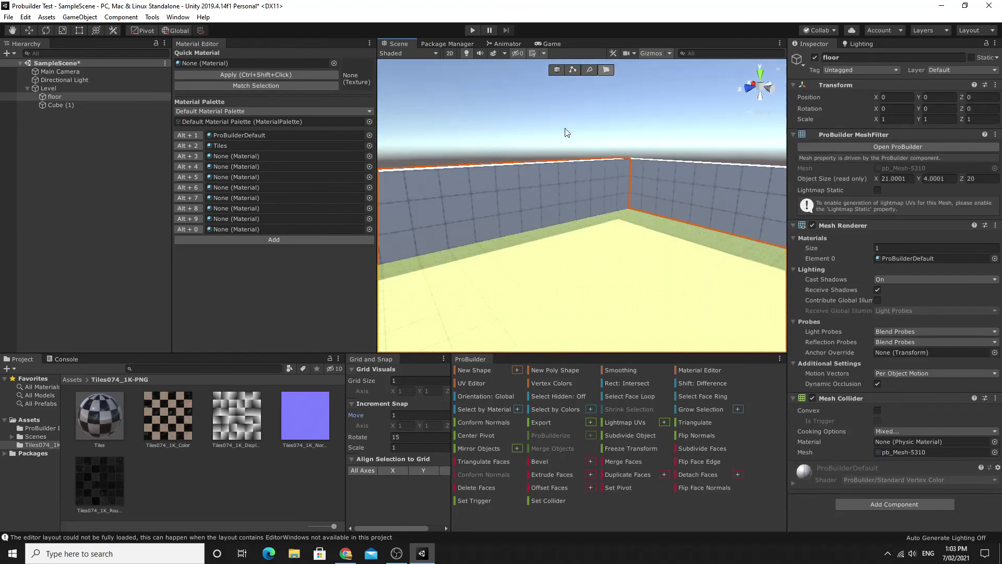
{"action": "left_click_drag", "start_coordinate": [639, 293], "coordinate": [568, 300], "text": "alt"}
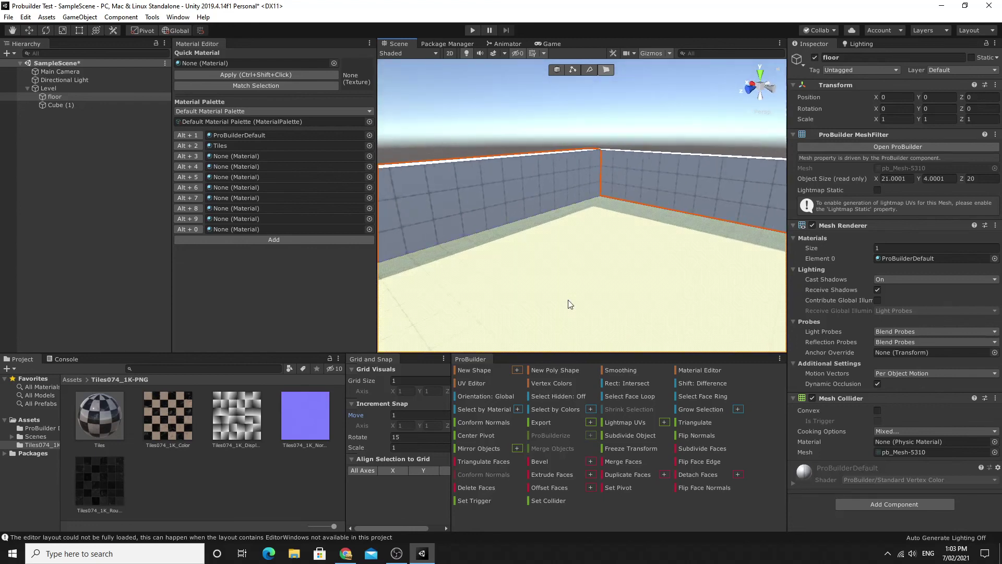
{"action": "key", "text": "alt+2"}
{"action": "left_click_drag", "start_coordinate": [568, 299], "coordinate": [723, 301], "text": "alt"}
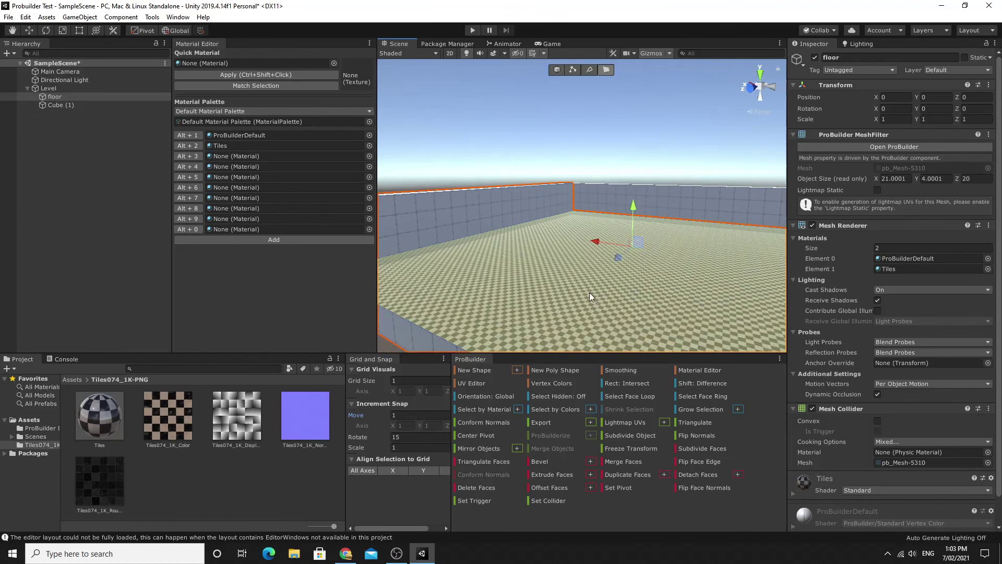
{"action": "left_click", "coordinate": [509, 278]}
{"action": "left_click_drag", "start_coordinate": [509, 277], "coordinate": [467, 207], "text": "alt"}
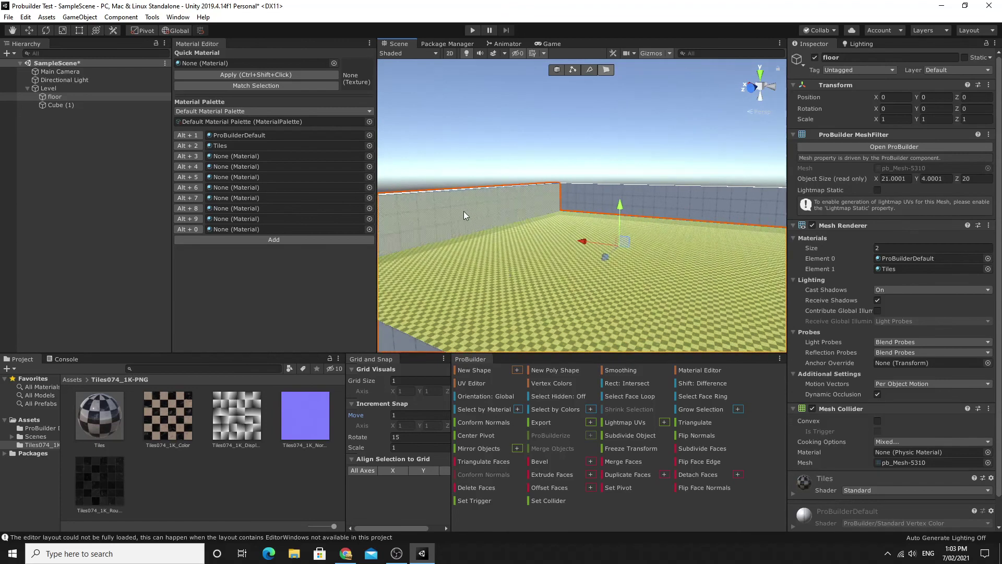
{"action": "scroll", "coordinate": [491, 244], "scroll_direction": "down", "scroll_amount": 3}
{"action": "scroll", "coordinate": [491, 245], "scroll_direction": "up", "scroll_amount": 3}
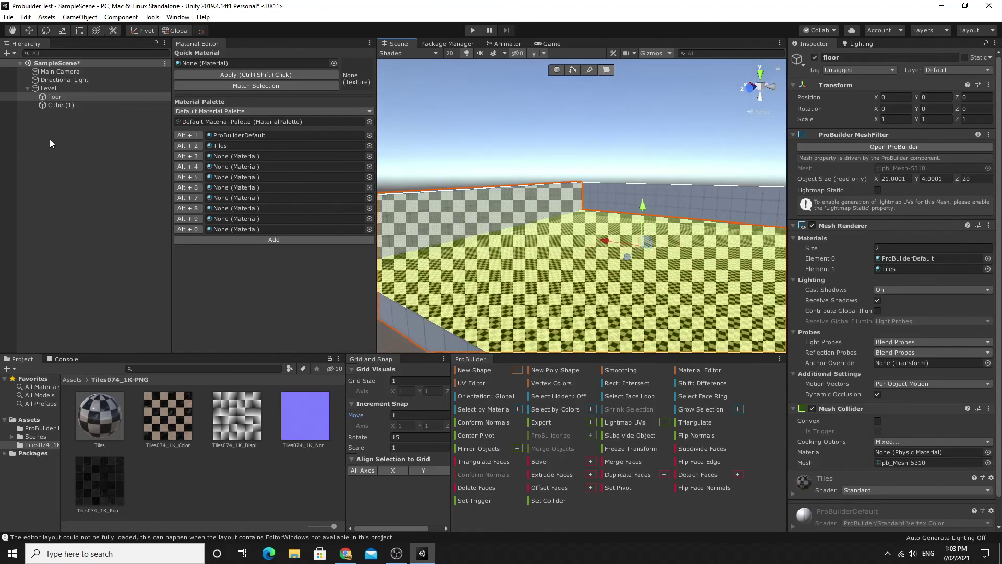
{"action": "left_click_drag", "start_coordinate": [500, 271], "coordinate": [462, 244], "text": "alt"}
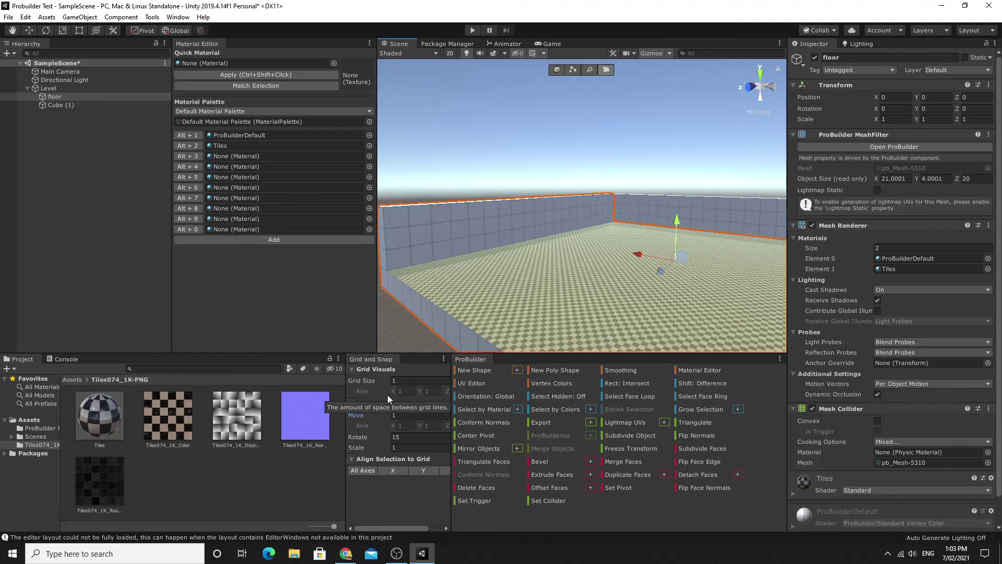
{"action": "left_click", "coordinate": [25, 17]}
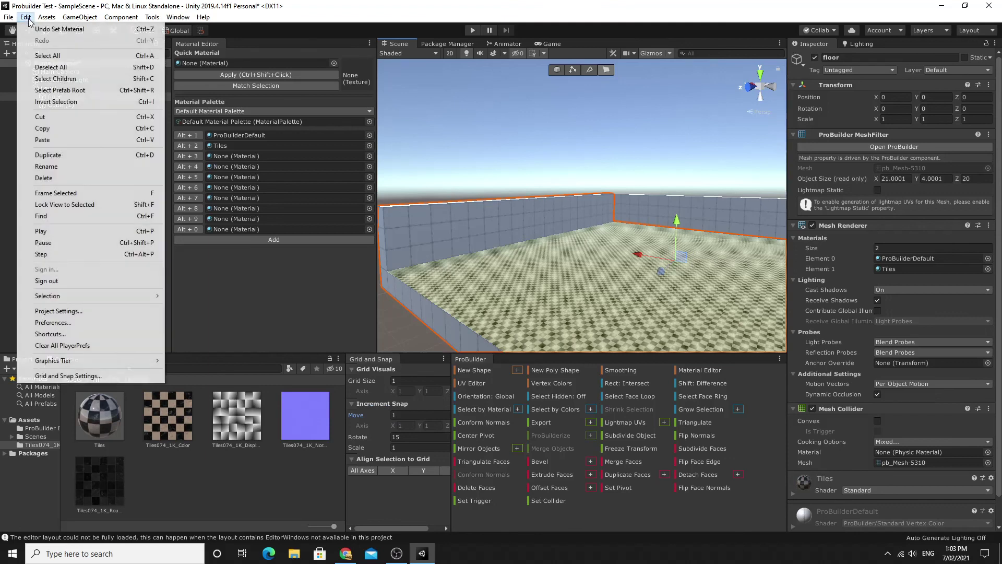
{"action": "left_click", "coordinate": [376, 505]}
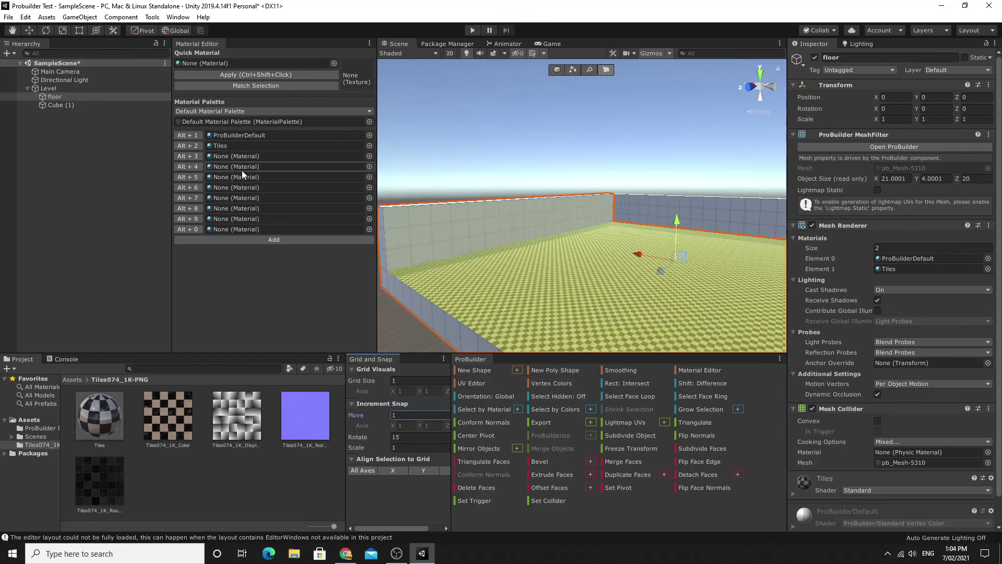
{"action": "left_click", "coordinate": [579, 254]}
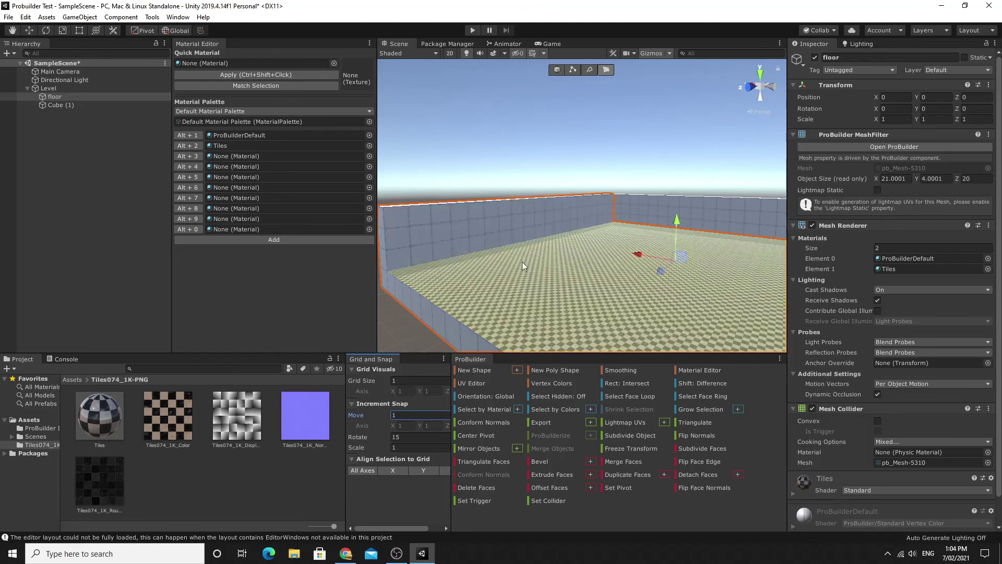